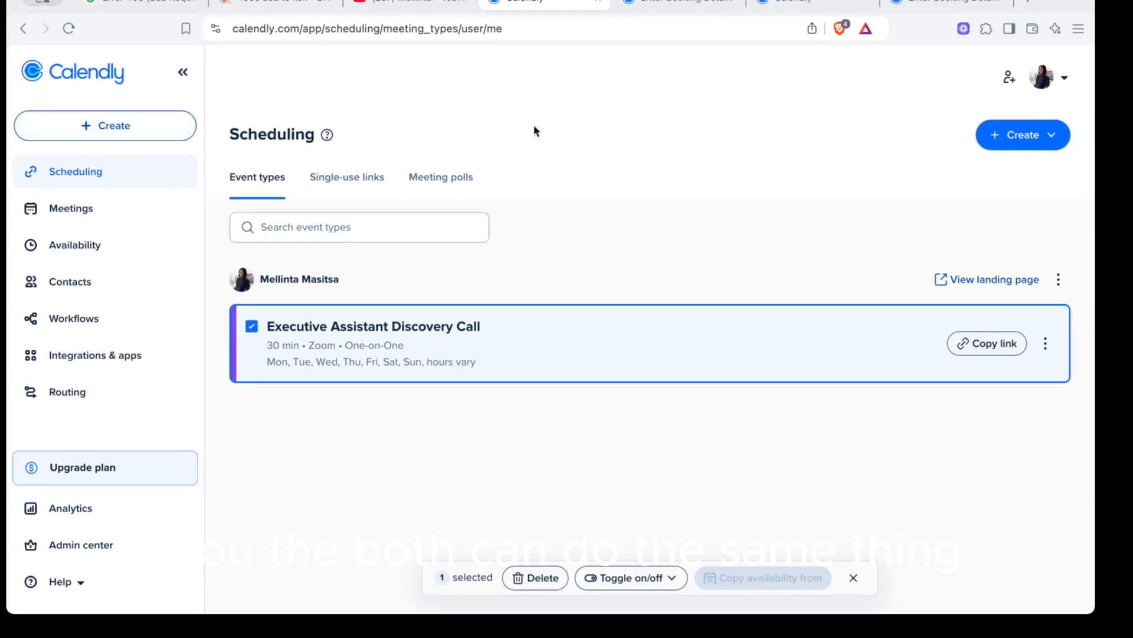
# - Open the Executive Assistant Discovery Call event type for editing
pyautogui.click(137, 131)
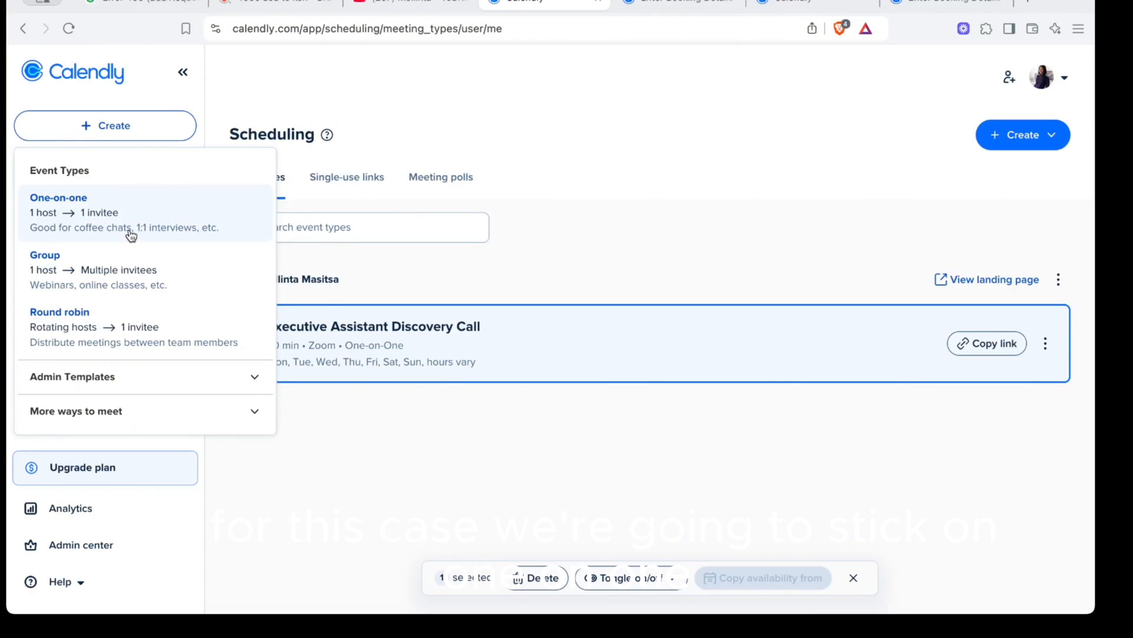
pyautogui.click(414, 334)
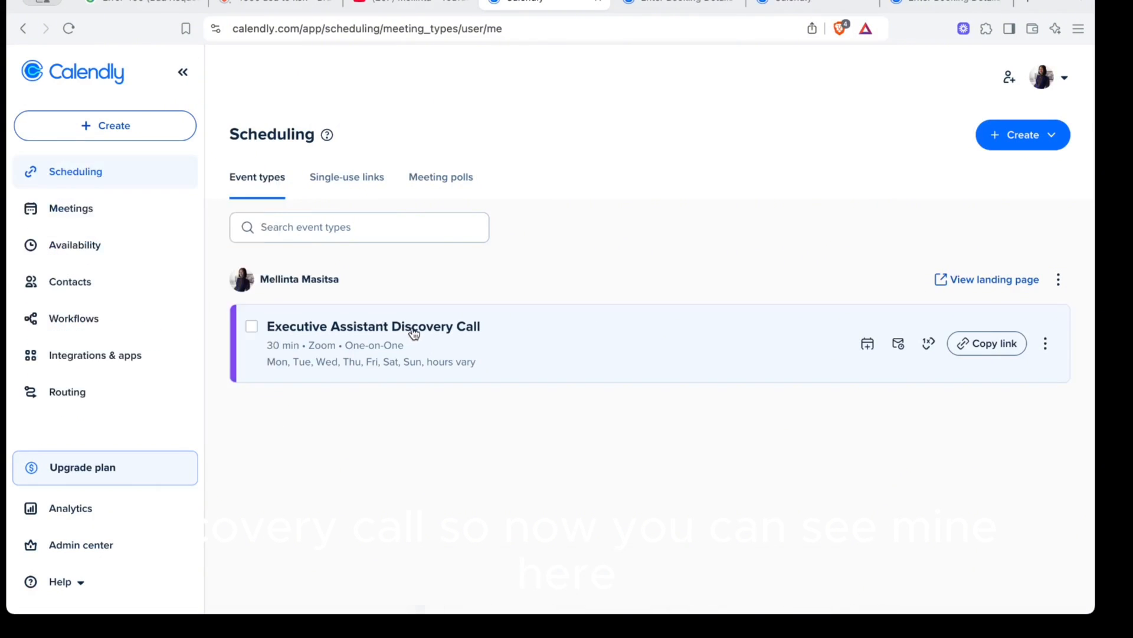
pyautogui.click(1053, 348)
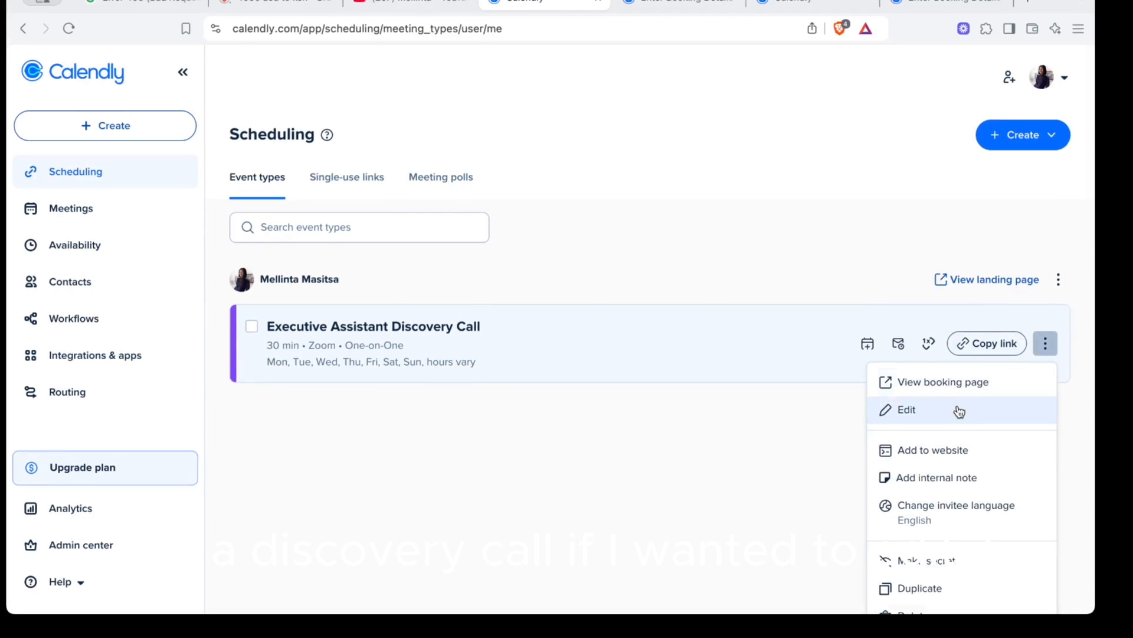
pyautogui.scroll(-2, 959, 411)
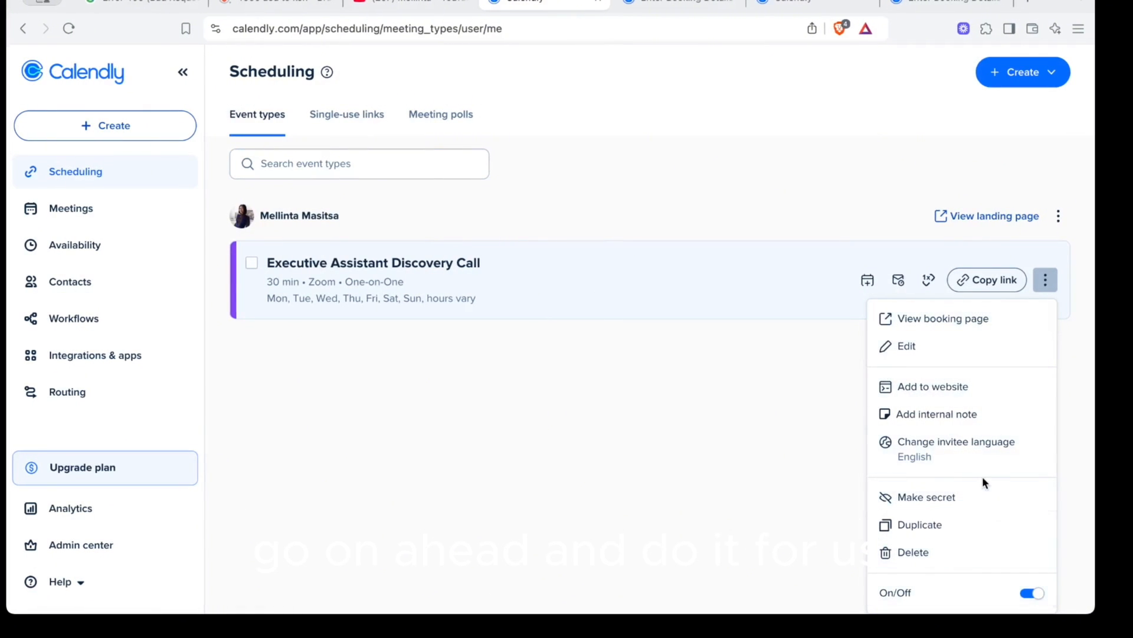
pyautogui.click(919, 350)
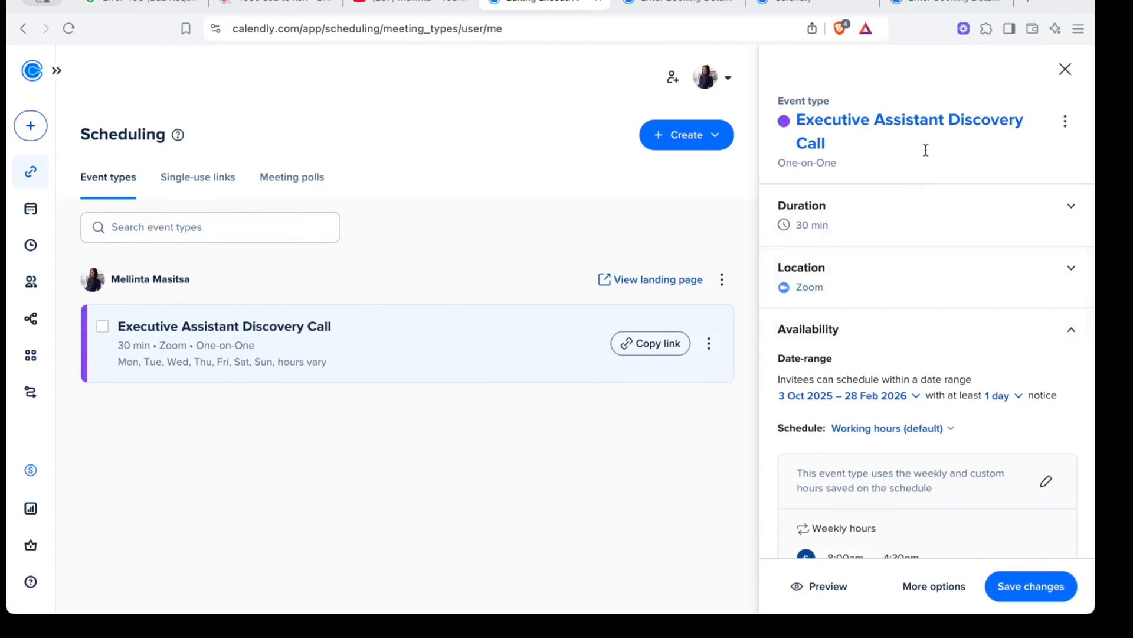
# - Start renaming the event type and copy its full name
pyautogui.click(1062, 120)
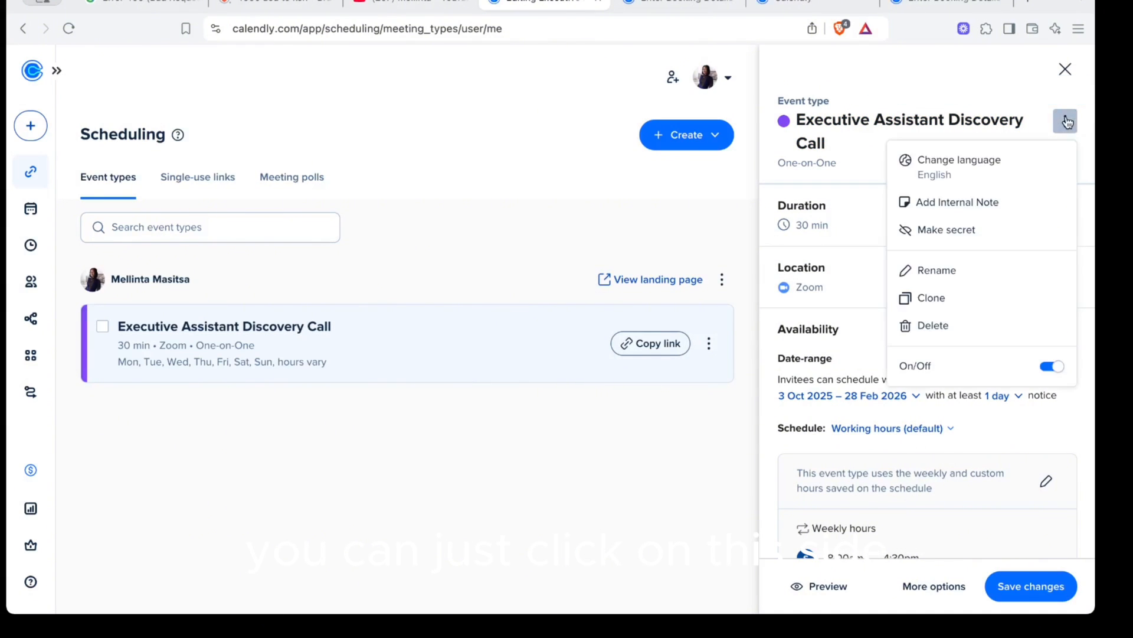
pyautogui.click(945, 276)
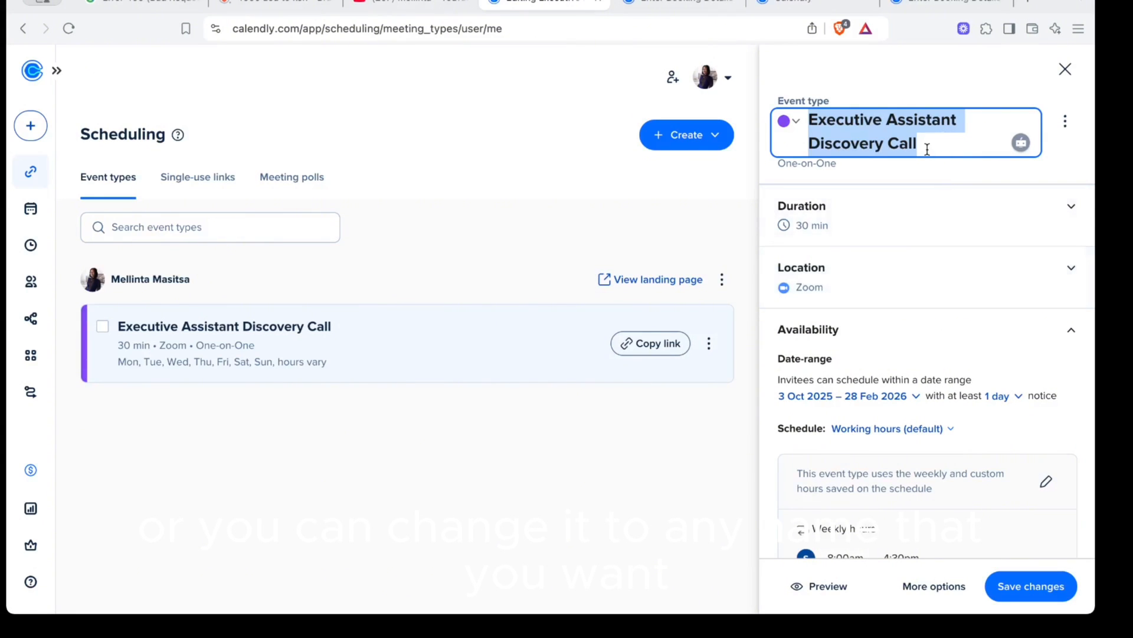
pyautogui.moveTo(926, 147); pyautogui.dragTo(807, 121)
pyautogui.hotkey('ctrl', 'c')
pyautogui.rightClick(834, 125)
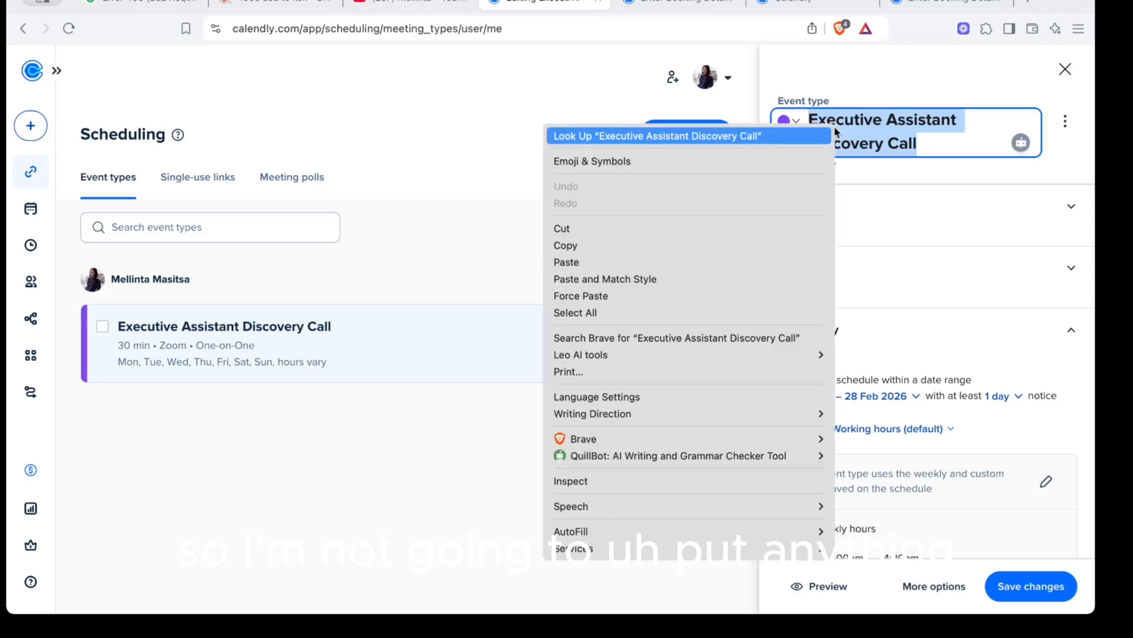
pyautogui.click(762, 248)
pyautogui.click(927, 149)
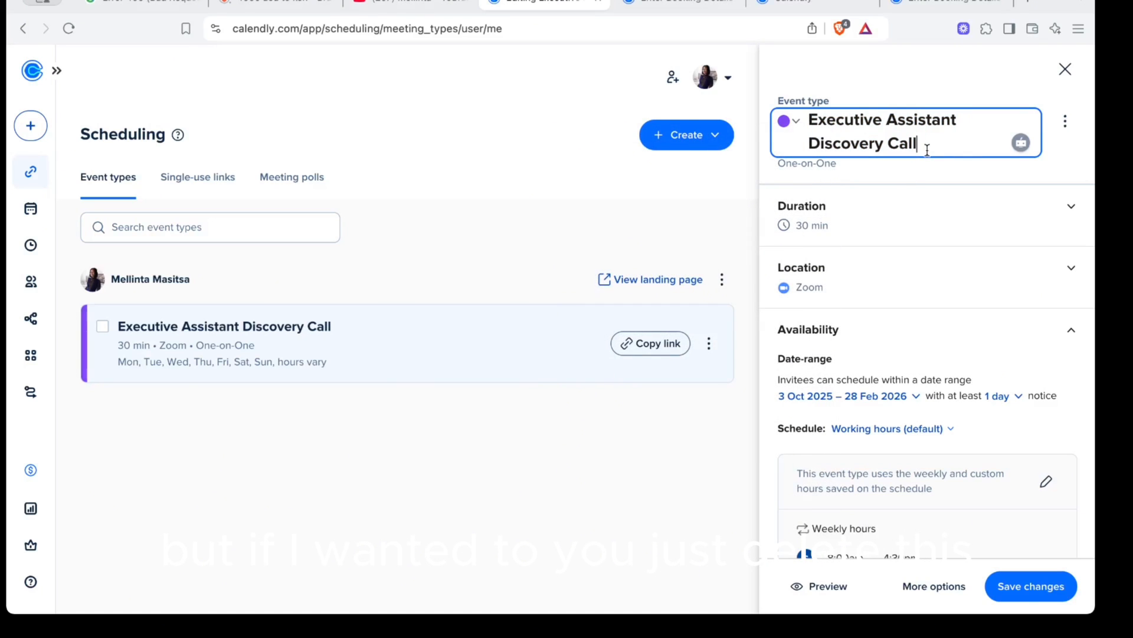
# - Clear the event name and paste the copied "Executive Assistant Discovery Call" back into the name field
pyautogui.press('BackSpace')
pyautogui.press('BackSpace')
pyautogui.press('BackSpace')
pyautogui.press('BackSpace')
pyautogui.press('BackSpace')
pyautogui.press('BackSpace')
pyautogui.press('BackSpace')
pyautogui.press('BackSpace')
pyautogui.press('BackSpace')
pyautogui.press('BackSpace')
pyautogui.press('BackSpace')
pyautogui.press('BackSpace')
pyautogui.press('BackSpace')
pyautogui.press('BackSpace')
pyautogui.press('BackSpace')
pyautogui.press('BackSpace')
pyautogui.press('BackSpace')
pyautogui.press('BackSpace')
pyautogui.press('BackSpace')
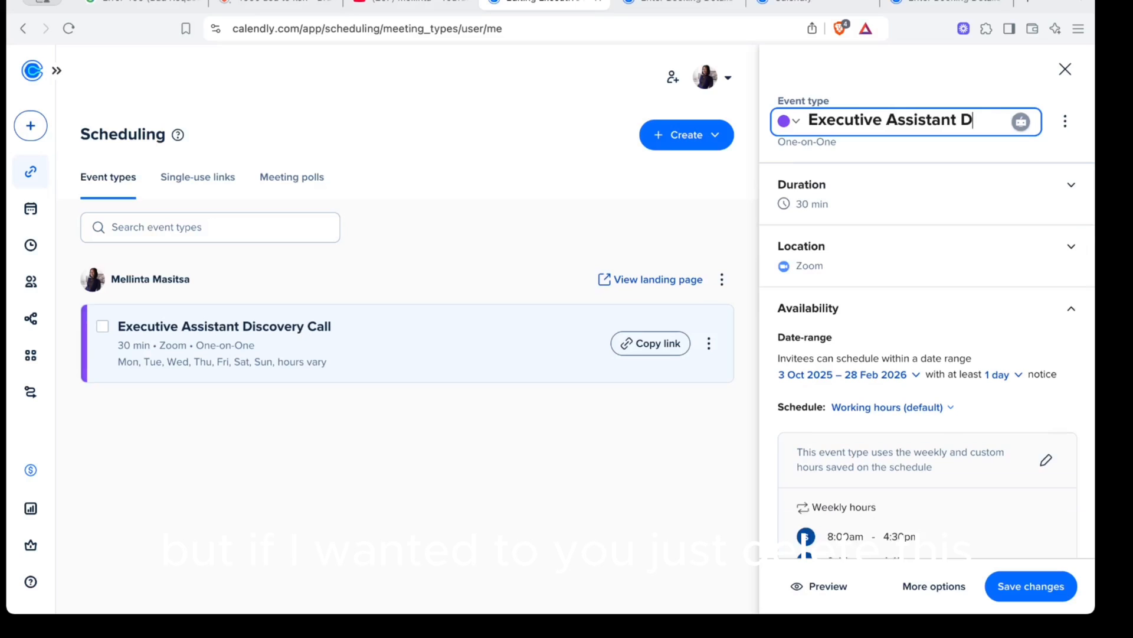
pyautogui.press('BackSpace')
pyautogui.press('BackSpace')
pyautogui.press('BackSpace')
pyautogui.press('BackSpace')
pyautogui.press('BackSpace')
pyautogui.press('BackSpace')
pyautogui.press('BackSpace')
pyautogui.press('BackSpace')
pyautogui.press('BackSpace')
pyautogui.press('BackSpace')
pyautogui.press('BackSpace')
pyautogui.press('BackSpace')
pyautogui.press('BackSpace')
pyautogui.press('BackSpace')
pyautogui.press('BackSpace')
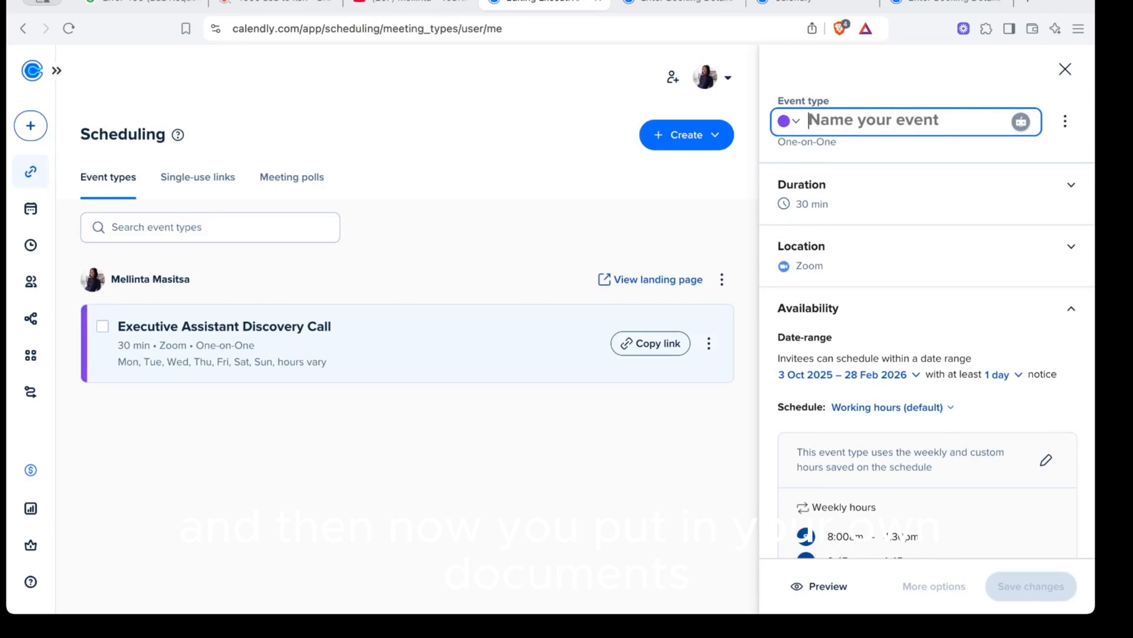
pyautogui.rightClick(902, 121)
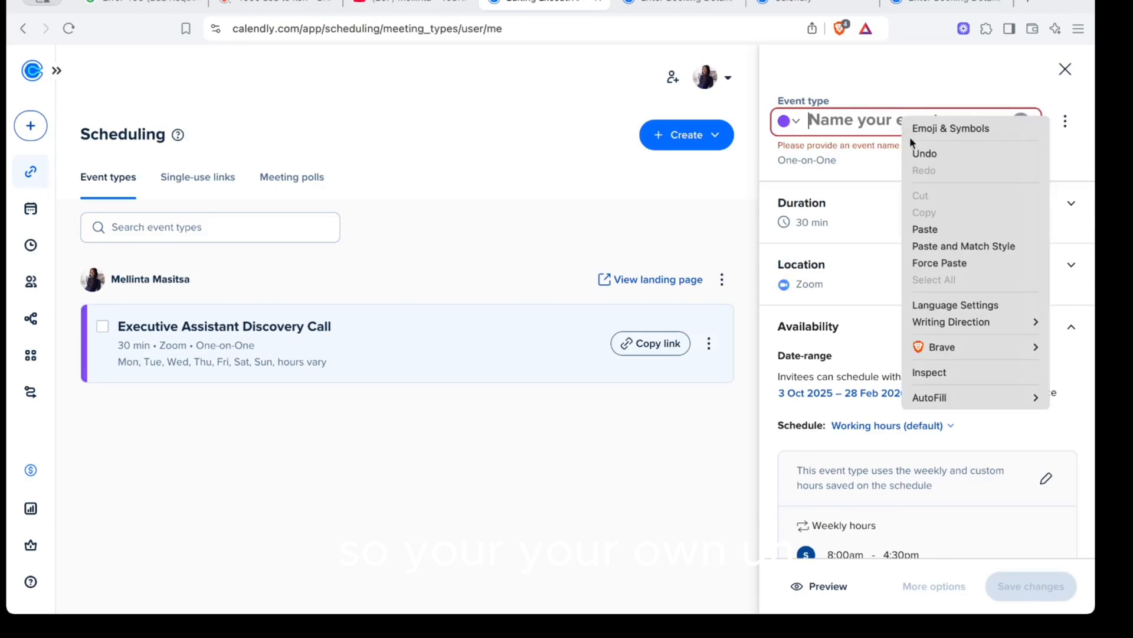
pyautogui.click(929, 231)
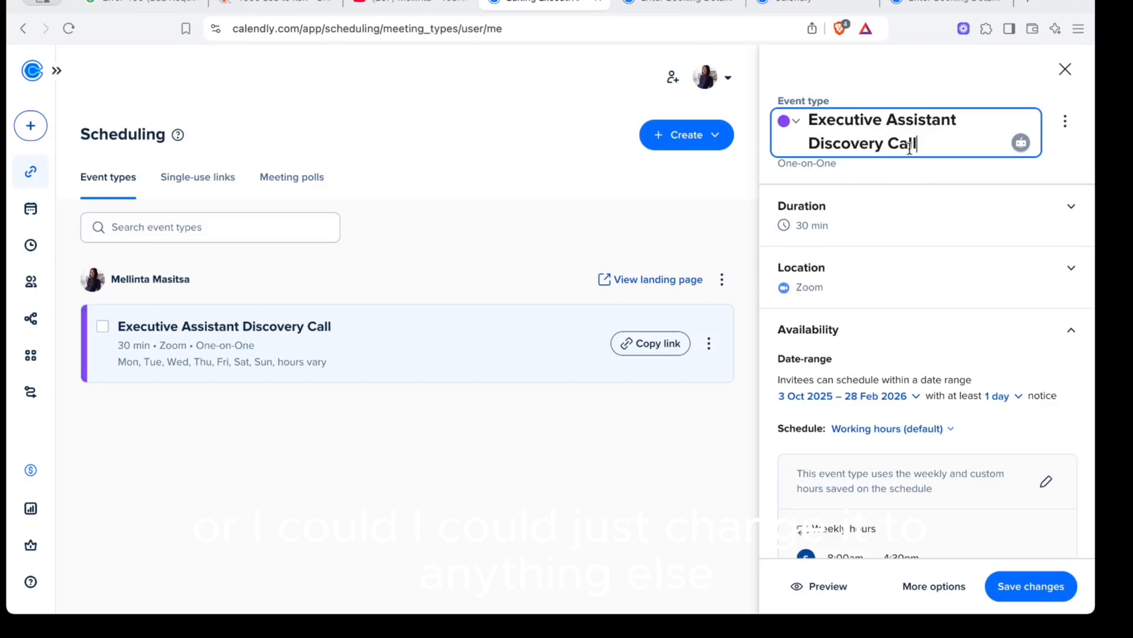
pyautogui.click(877, 176)
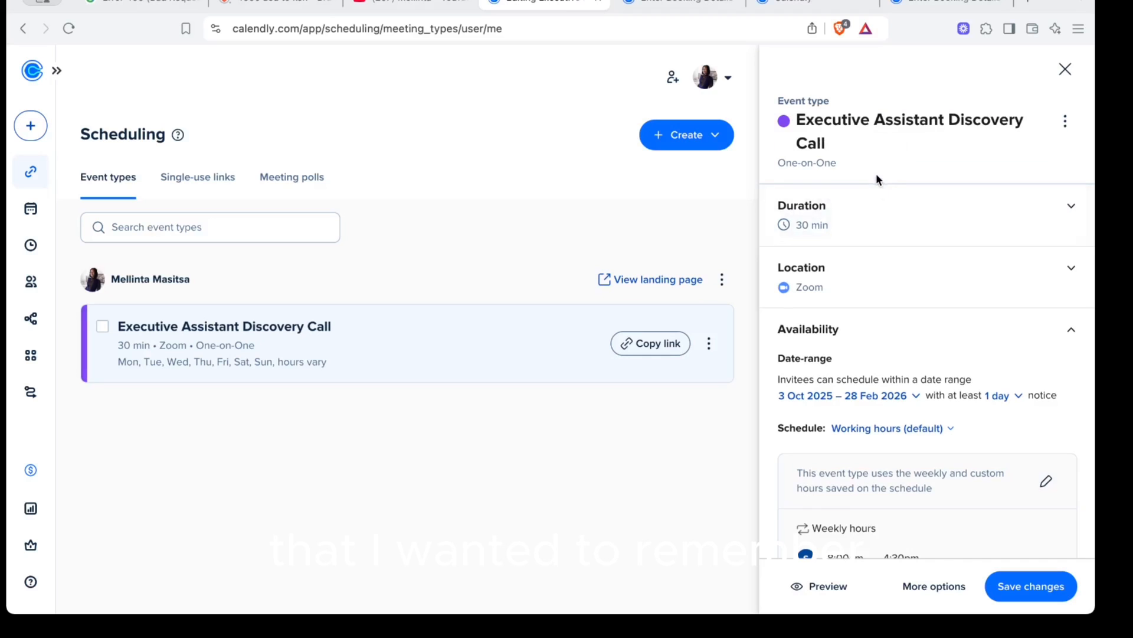
# - Give the event a custom duration of 20 minutes, and replace that value with 15 minutes
pyautogui.click(904, 225)
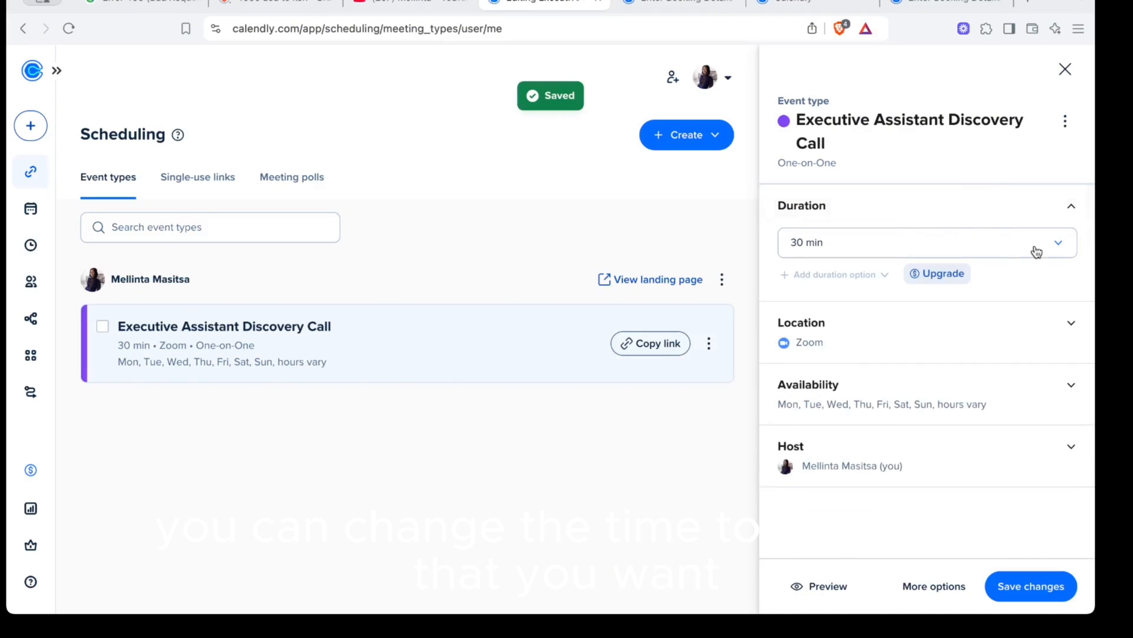
pyautogui.click(1056, 244)
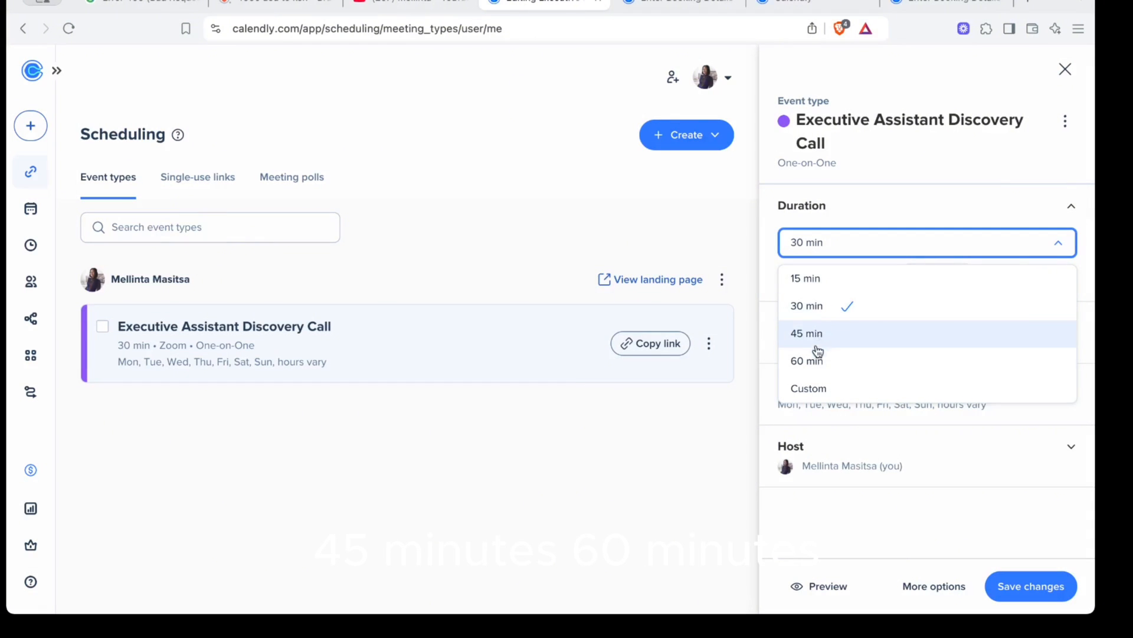
pyautogui.click(809, 390)
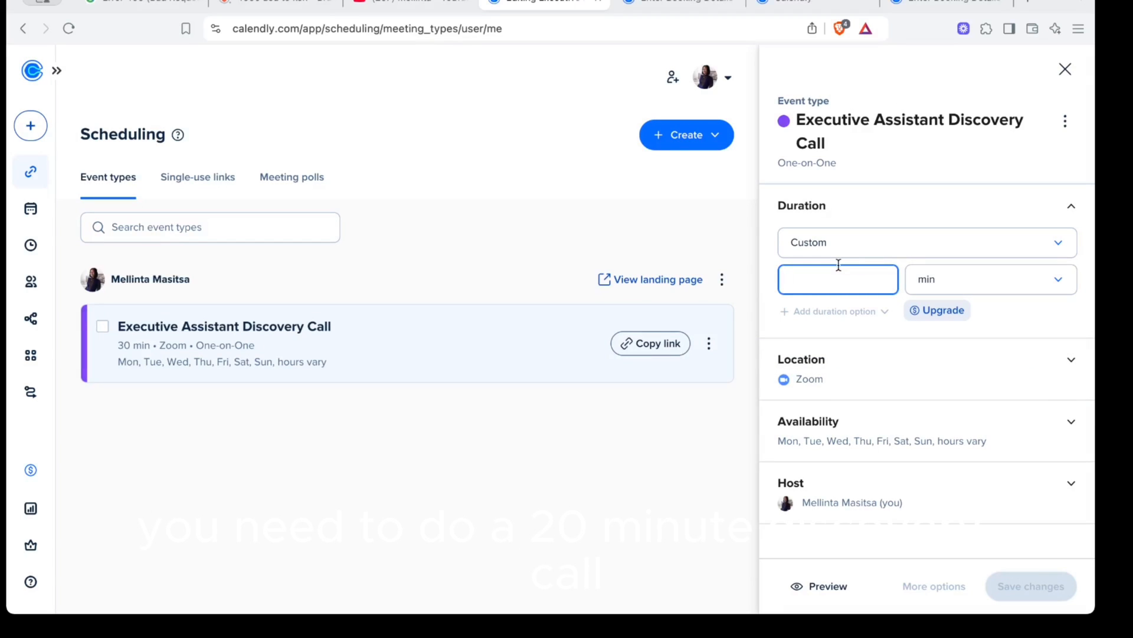
pyautogui.write('20')
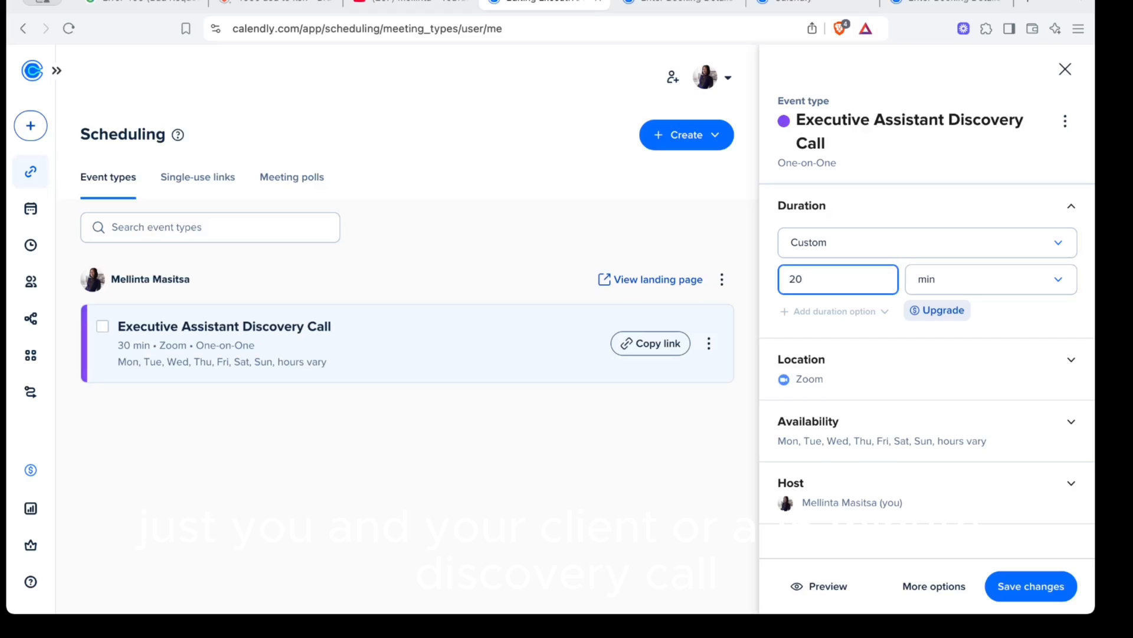
pyautogui.press('BackSpace')
pyautogui.press('BackSpace')
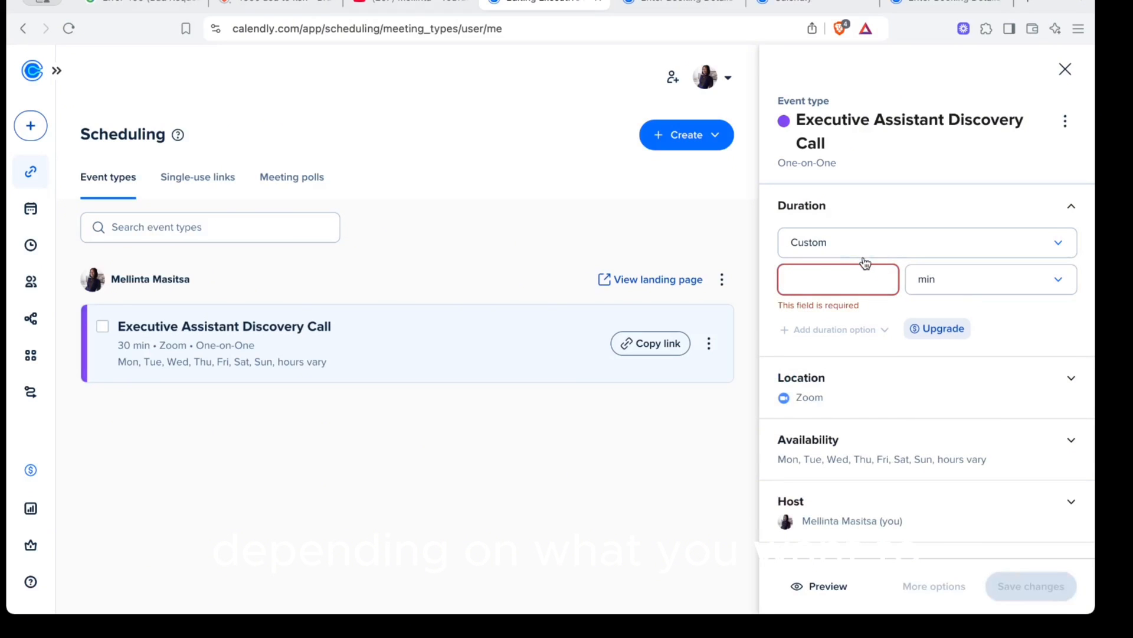
pyautogui.write('15')
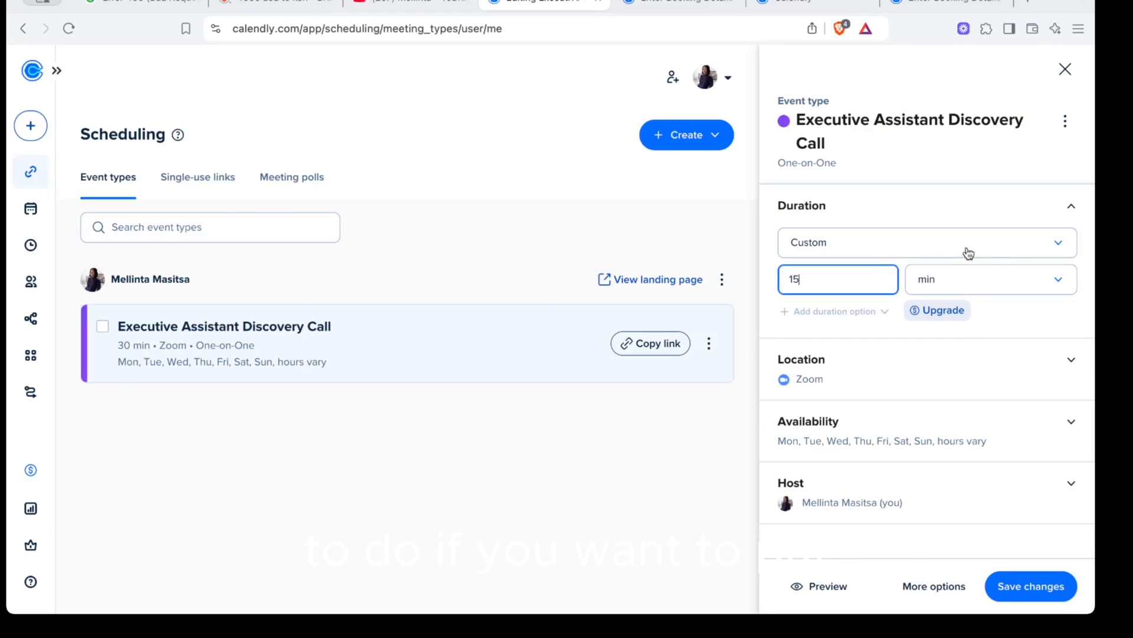
# - Set the event duration to the standard 30 min option and close the duration settings
pyautogui.click(1056, 247)
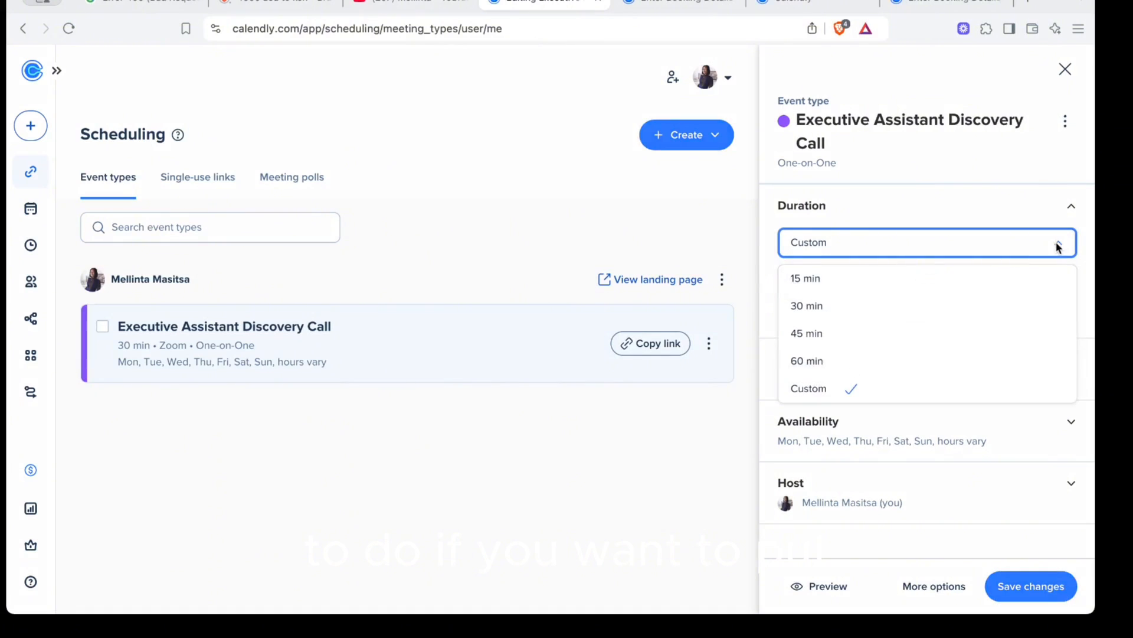
pyautogui.click(938, 315)
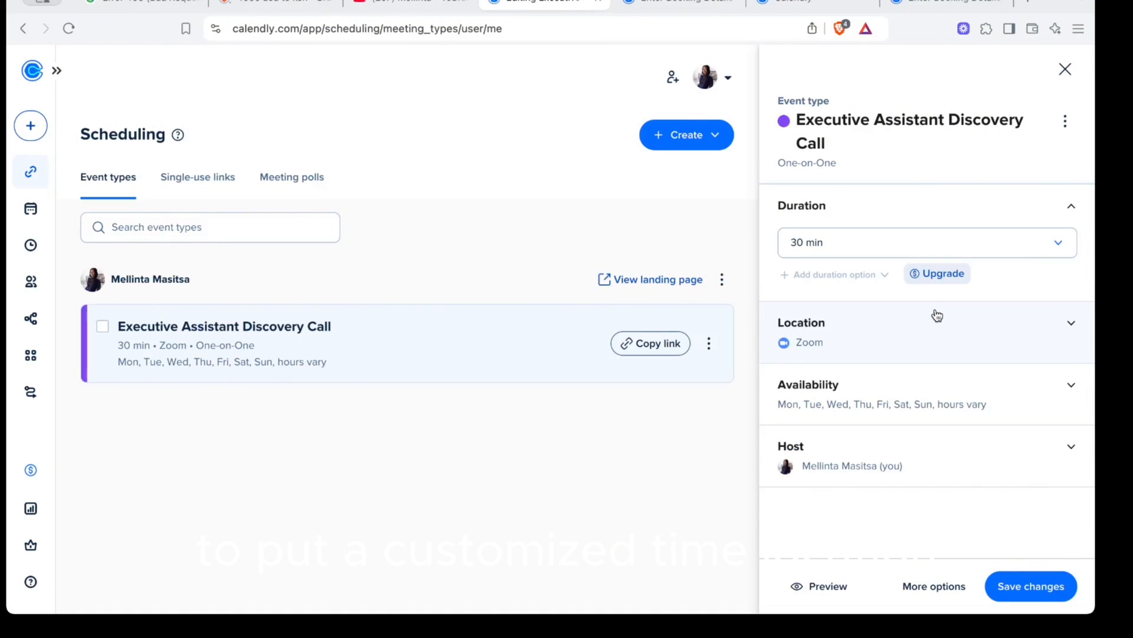
pyautogui.click(1073, 324)
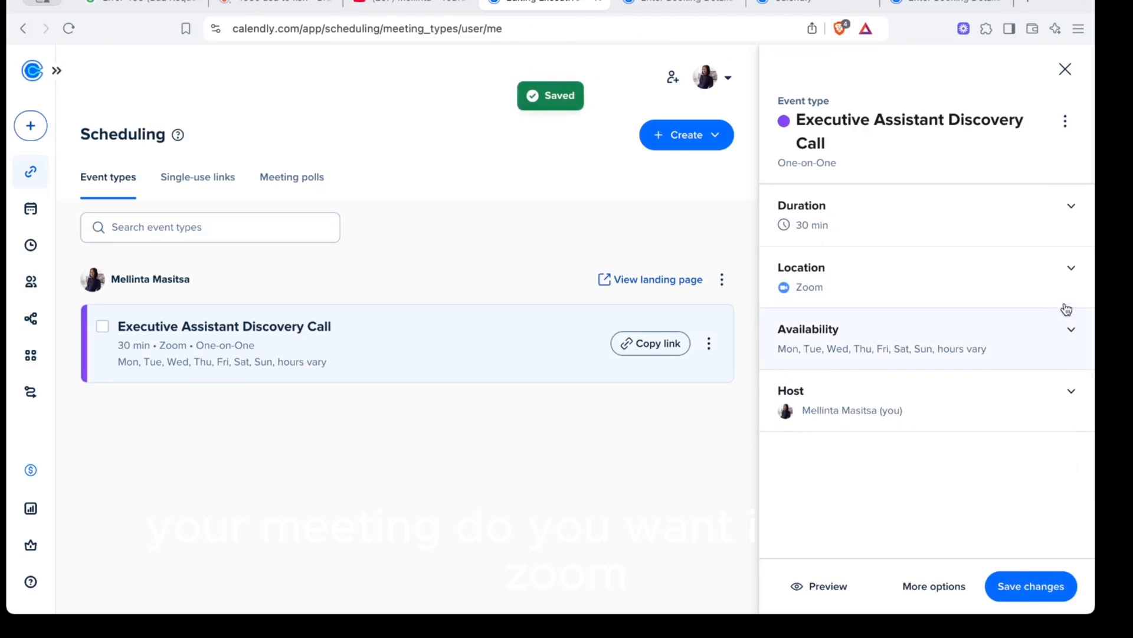
# - Add Google Meet as a second meeting location alongside Zoom and close the location settings
pyautogui.click(1073, 270)
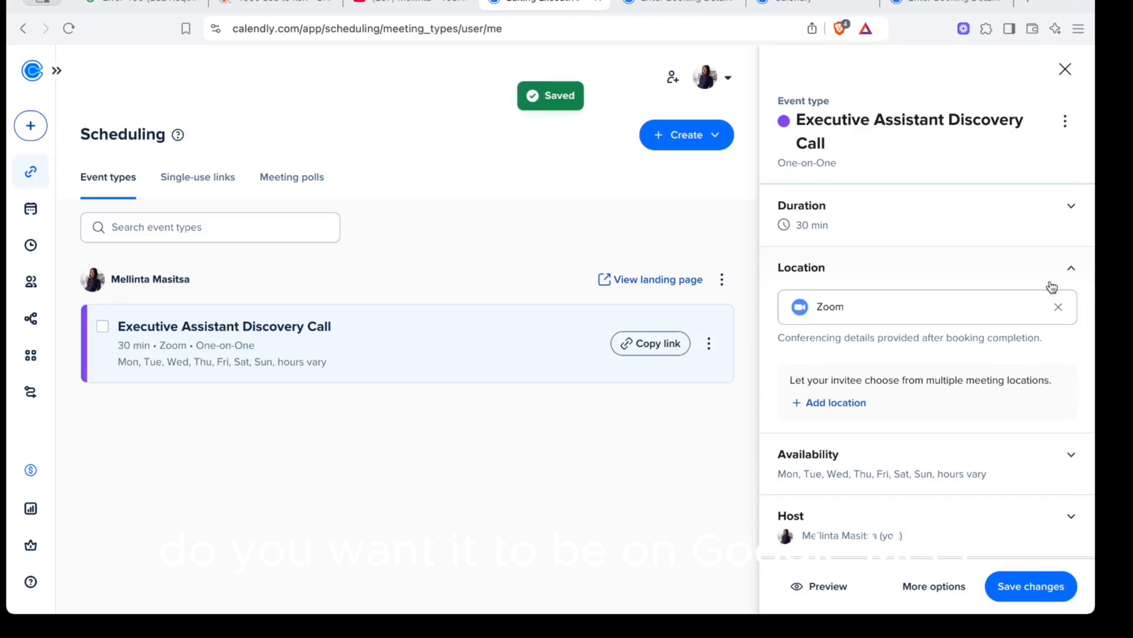
pyautogui.click(842, 404)
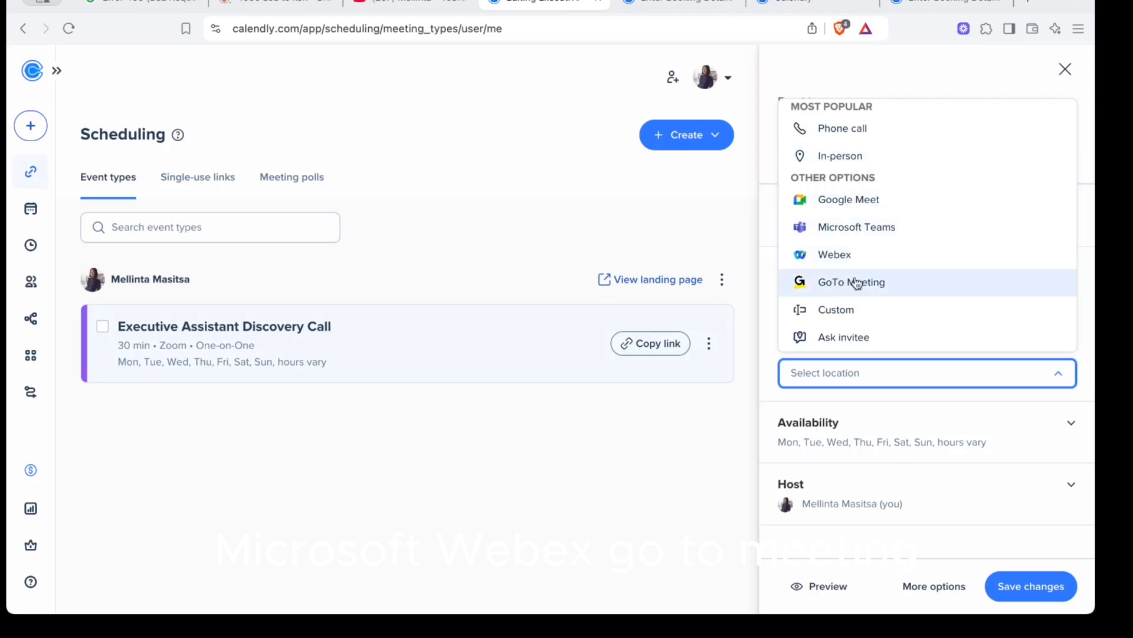
pyautogui.click(877, 206)
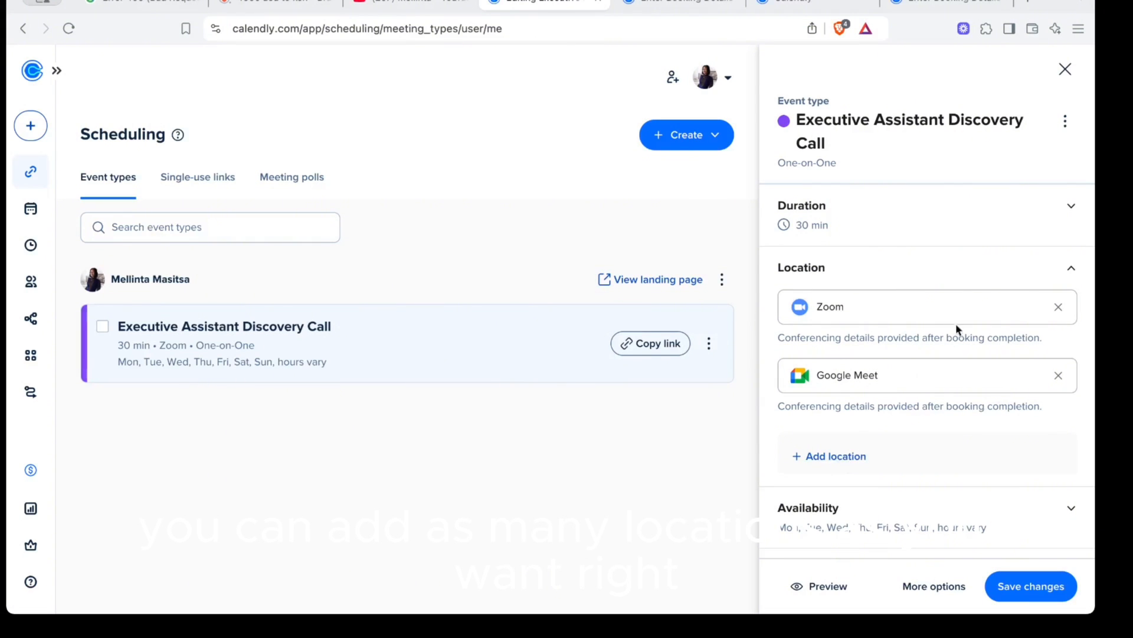
pyautogui.click(1076, 271)
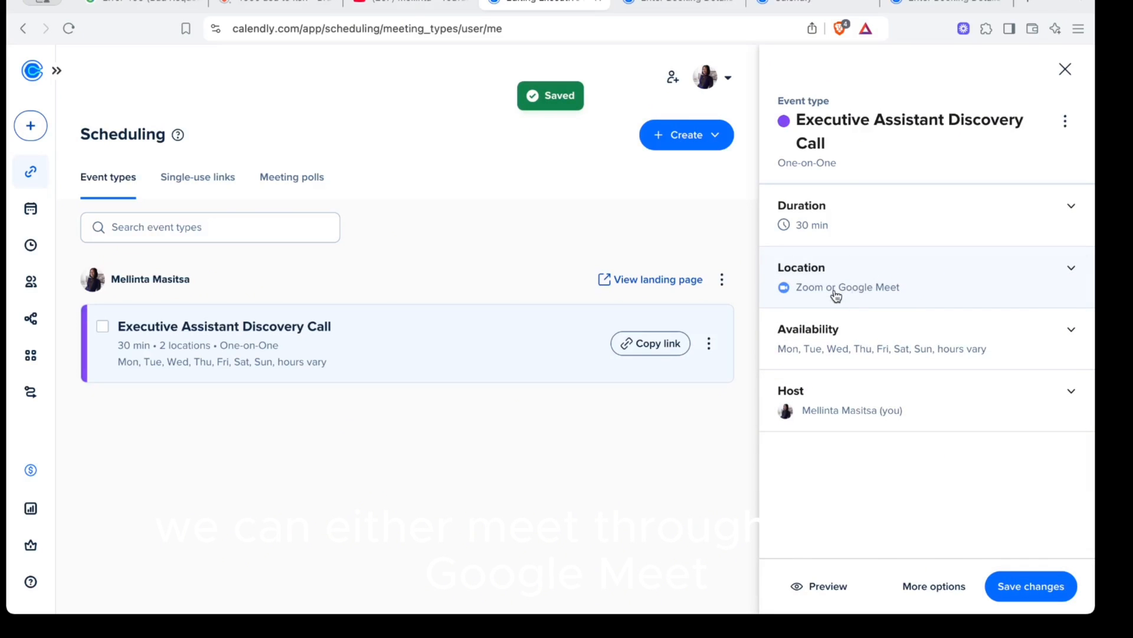
# - Expand the event's availability settings and view the date-range options for invitee scheduling
pyautogui.click(947, 352)
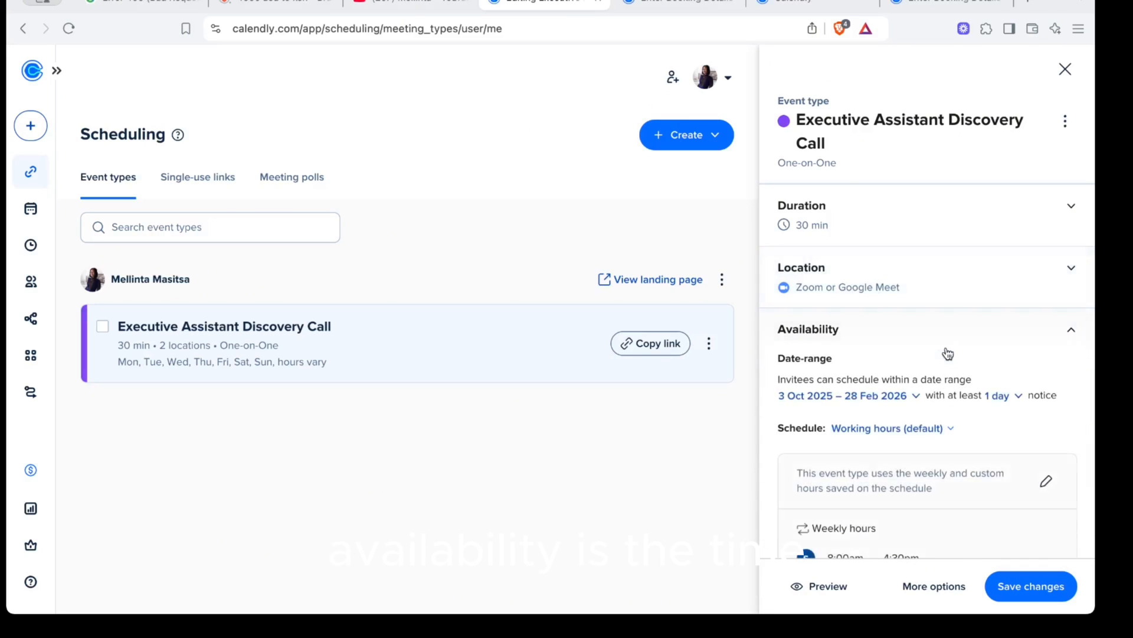
pyautogui.scroll(-2, 925, 363)
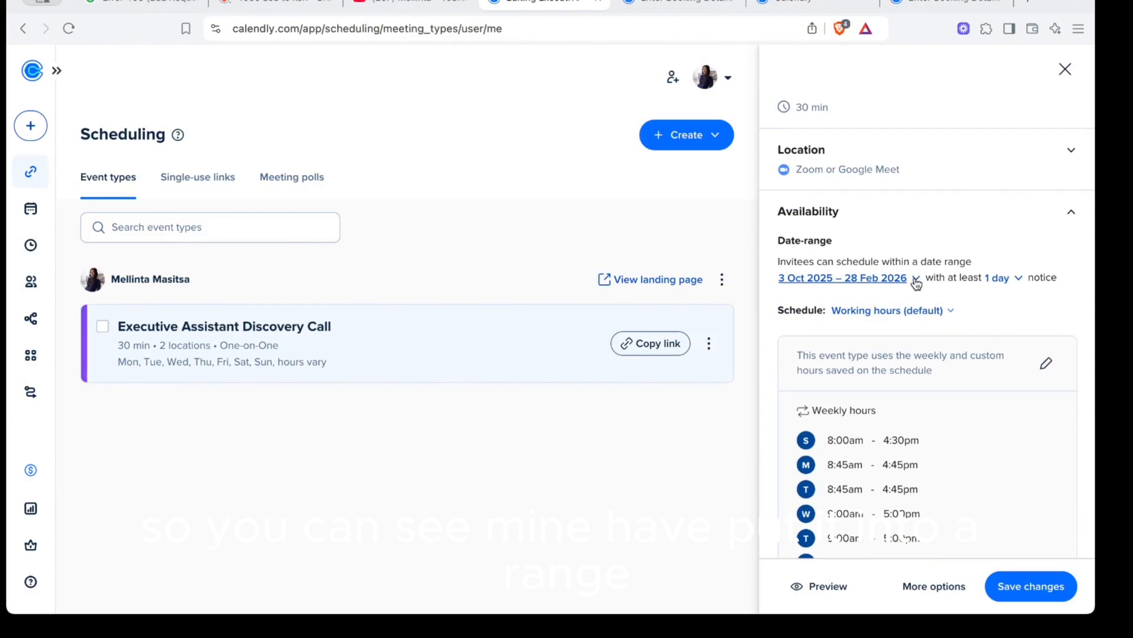
pyautogui.click(916, 279)
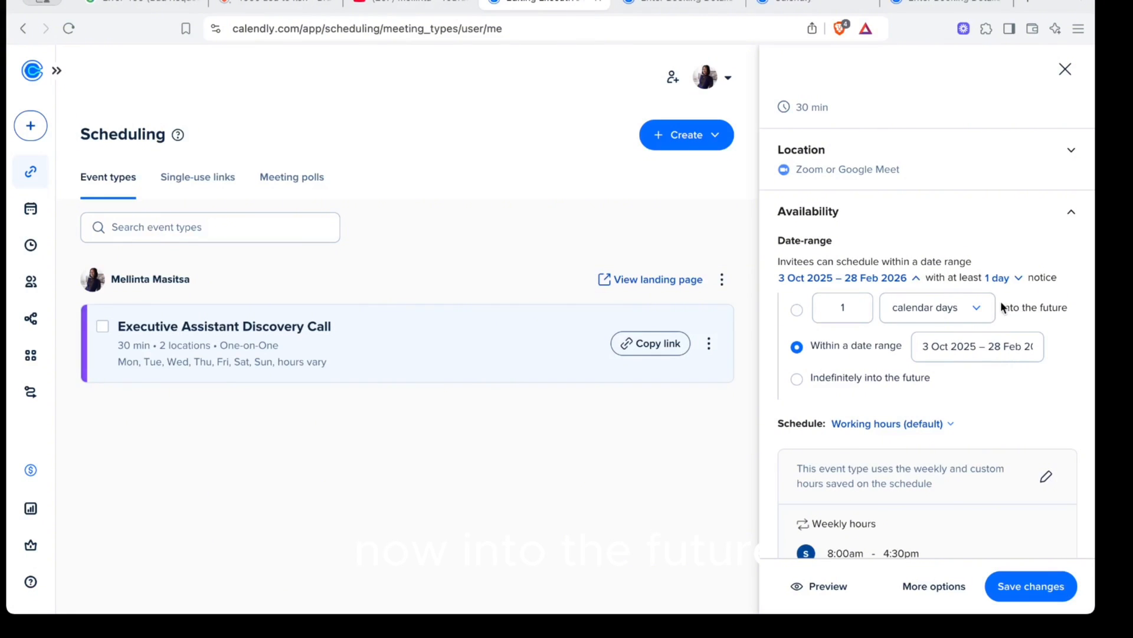
# - Set the minimum scheduling notice to 1 day before the event start time, using days as the unit
pyautogui.click(1020, 281)
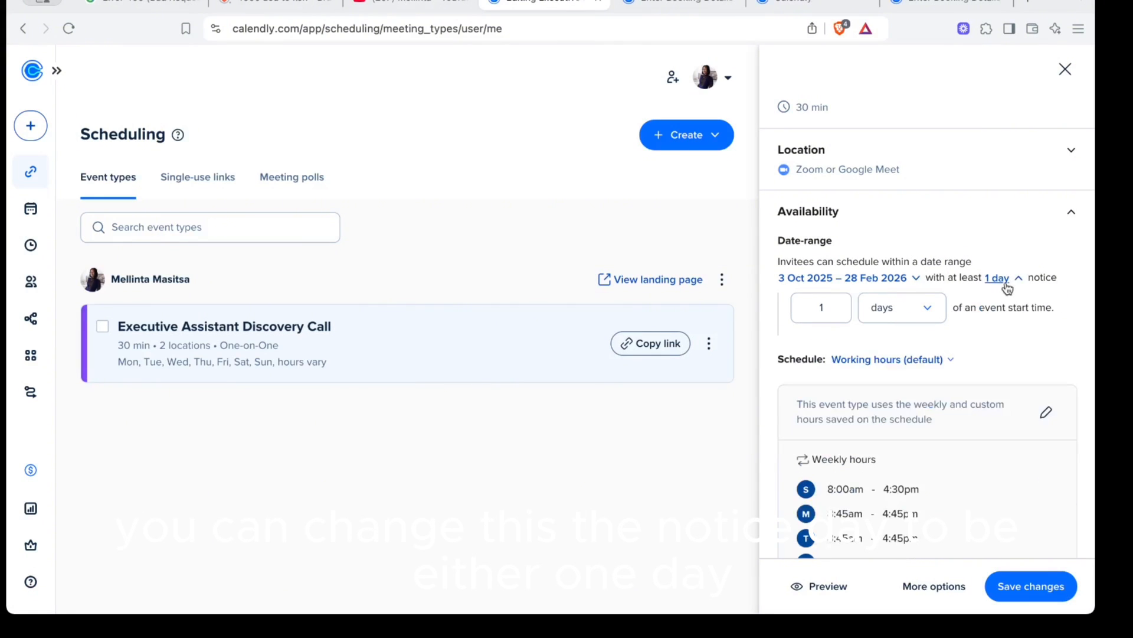
pyautogui.click(931, 310)
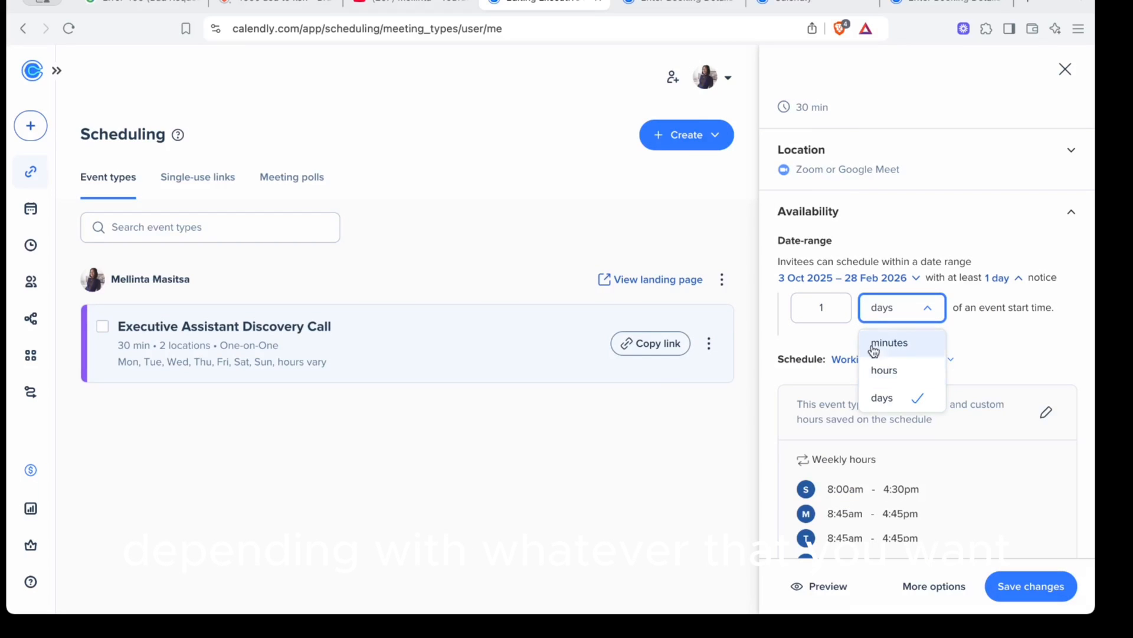
pyautogui.click(830, 306)
pyautogui.click(829, 303)
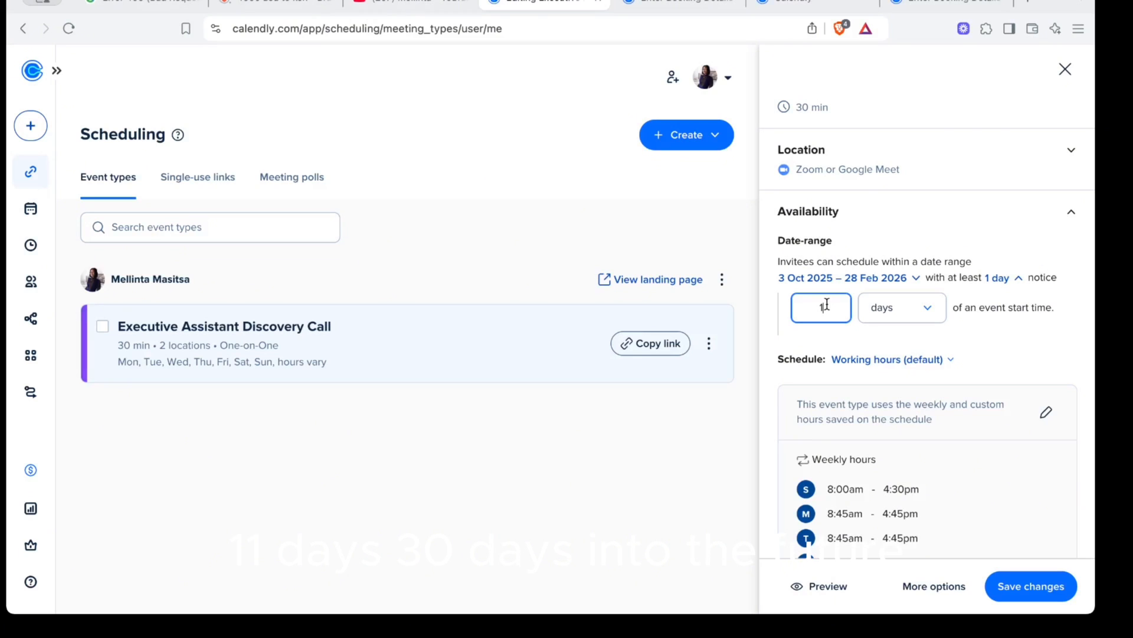
pyautogui.click(927, 313)
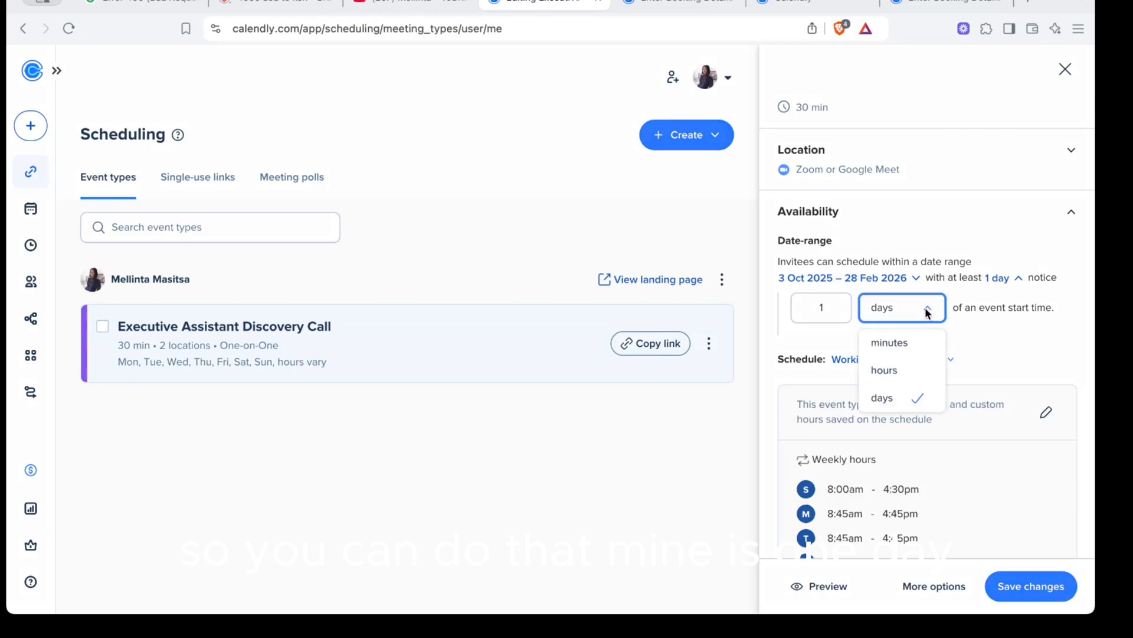
pyautogui.click(911, 395)
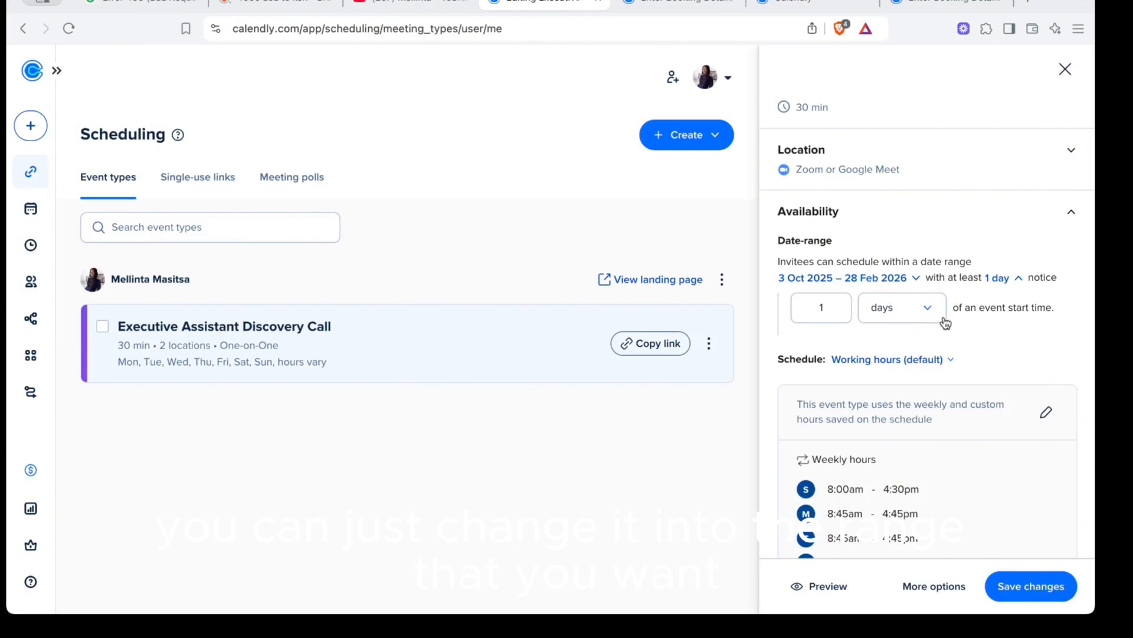
# - Review the invitee date-range options, and open the default working hours schedule for editing
pyautogui.click(914, 278)
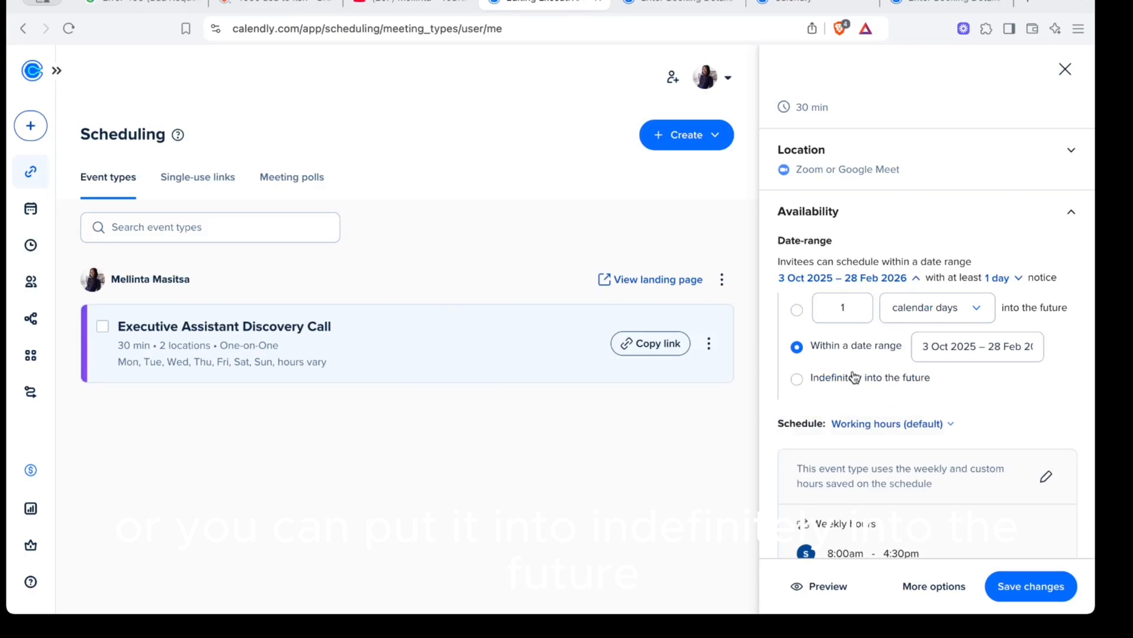
pyautogui.click(916, 279)
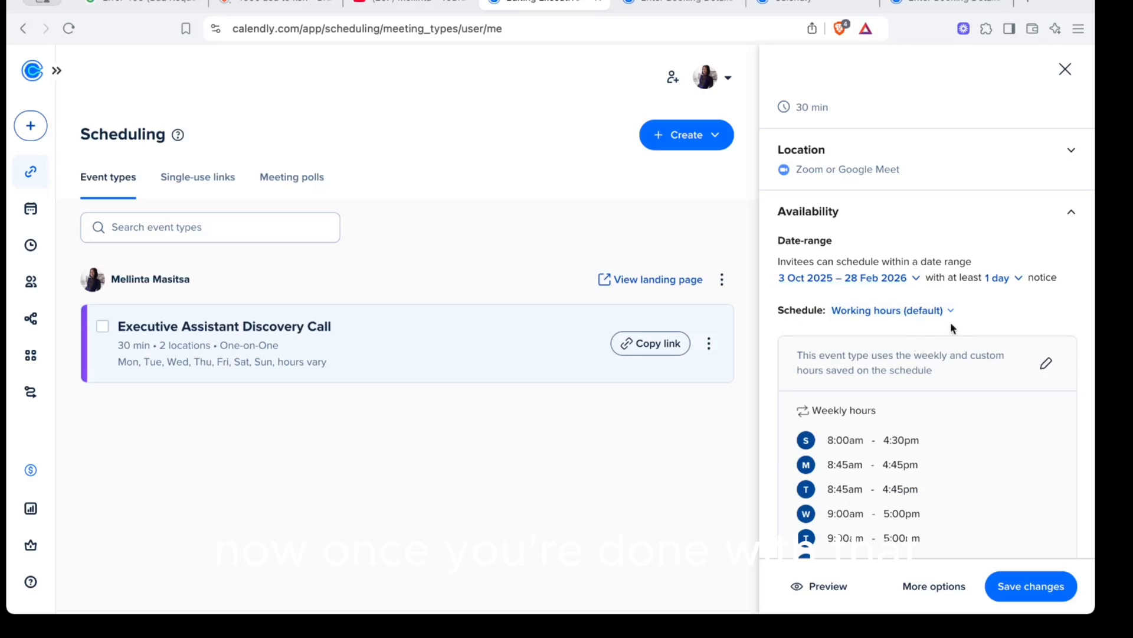
pyautogui.scroll(-2, 963, 388)
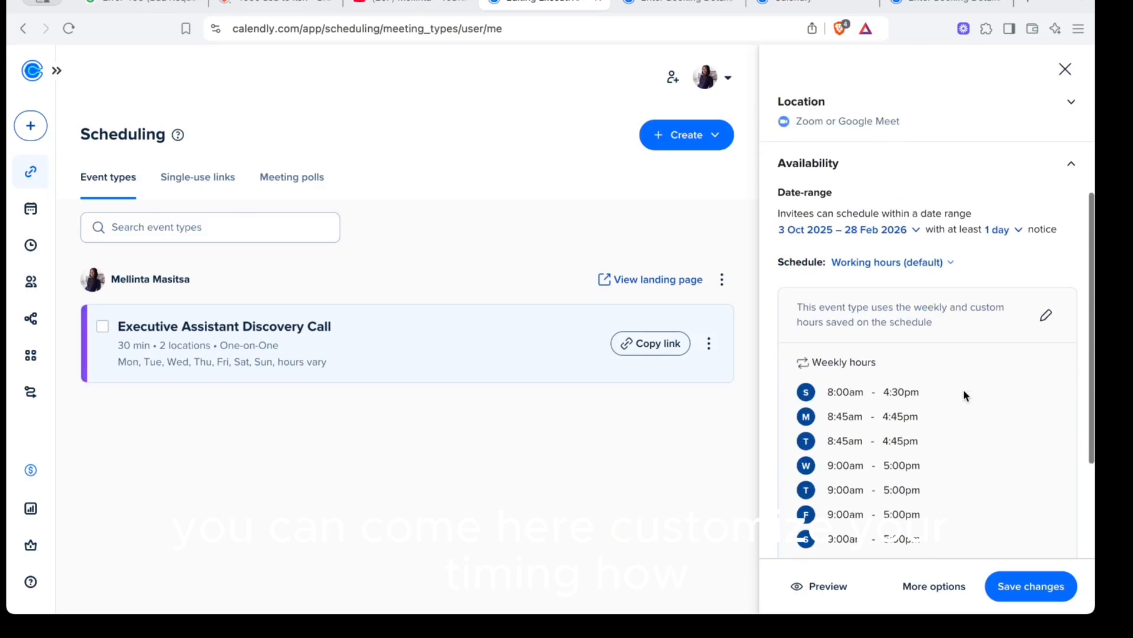
pyautogui.click(1046, 314)
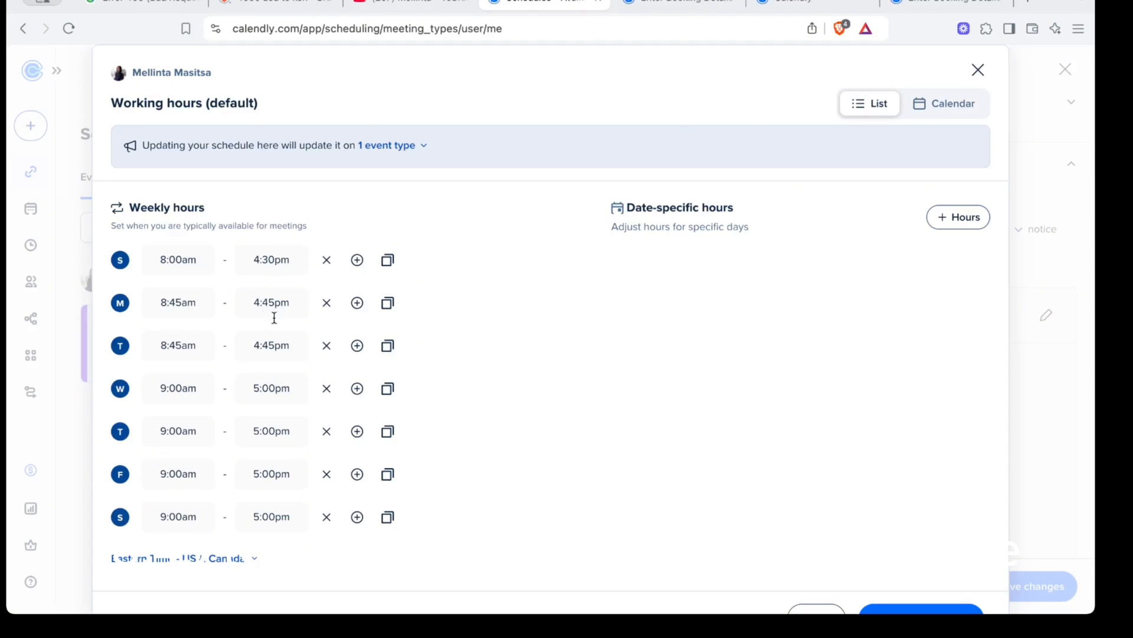
# - Set Sunday's weekly hours to 8:00am to 5:00pm in the working hours schedule
pyautogui.click(195, 260)
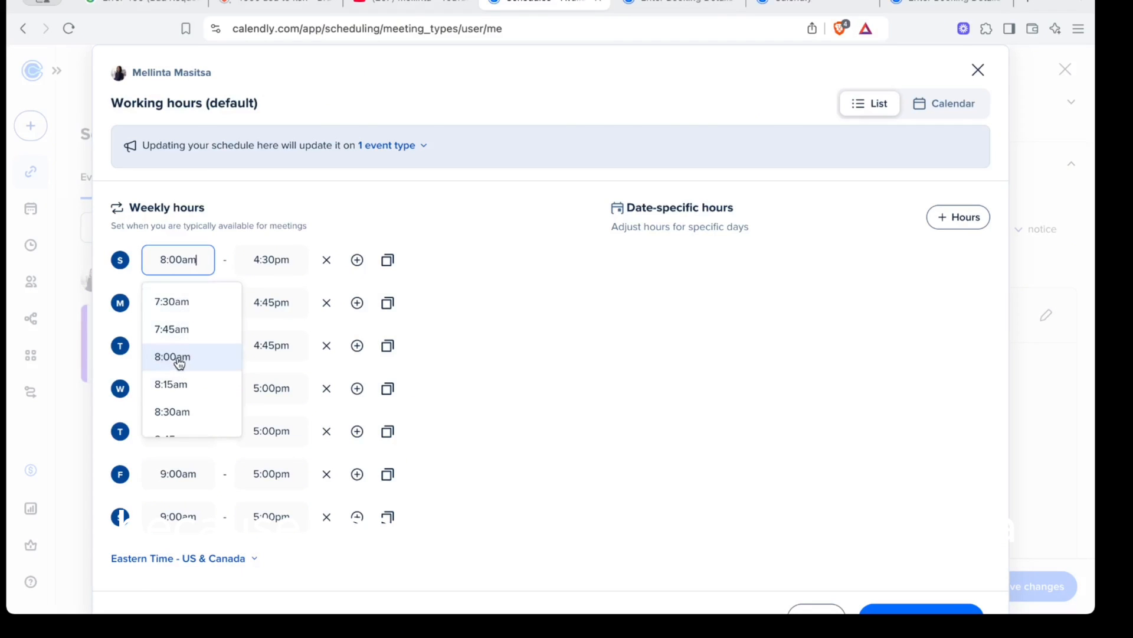
pyautogui.click(177, 360)
pyautogui.click(270, 271)
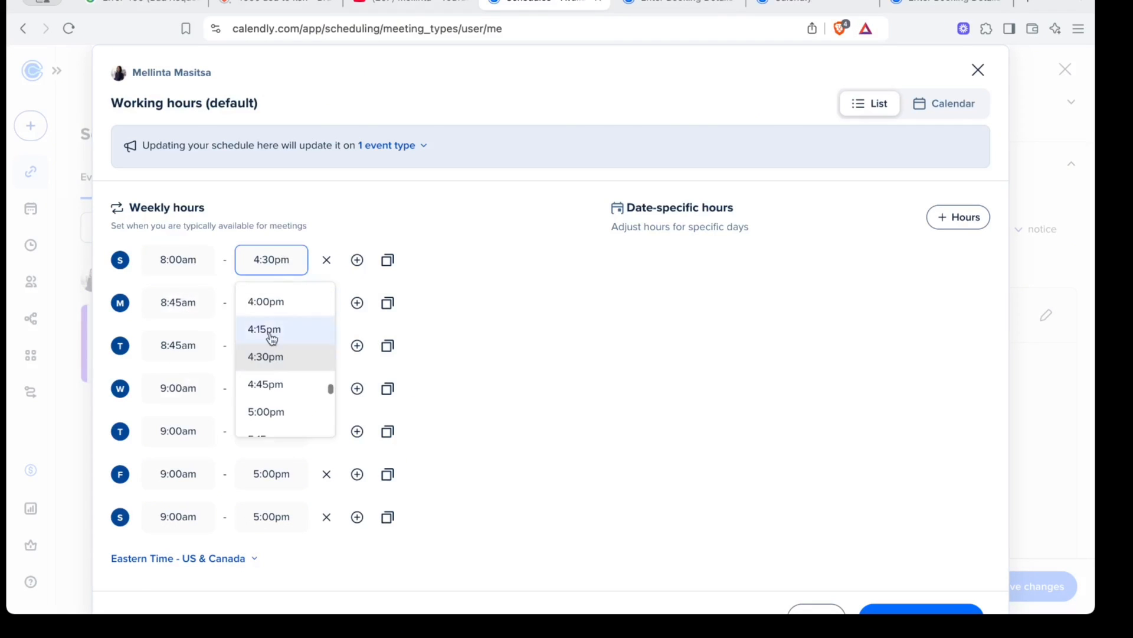
pyautogui.click(268, 408)
# - Set Monday's weekly hours to 8:00am to 5:00pm
pyautogui.click(194, 300)
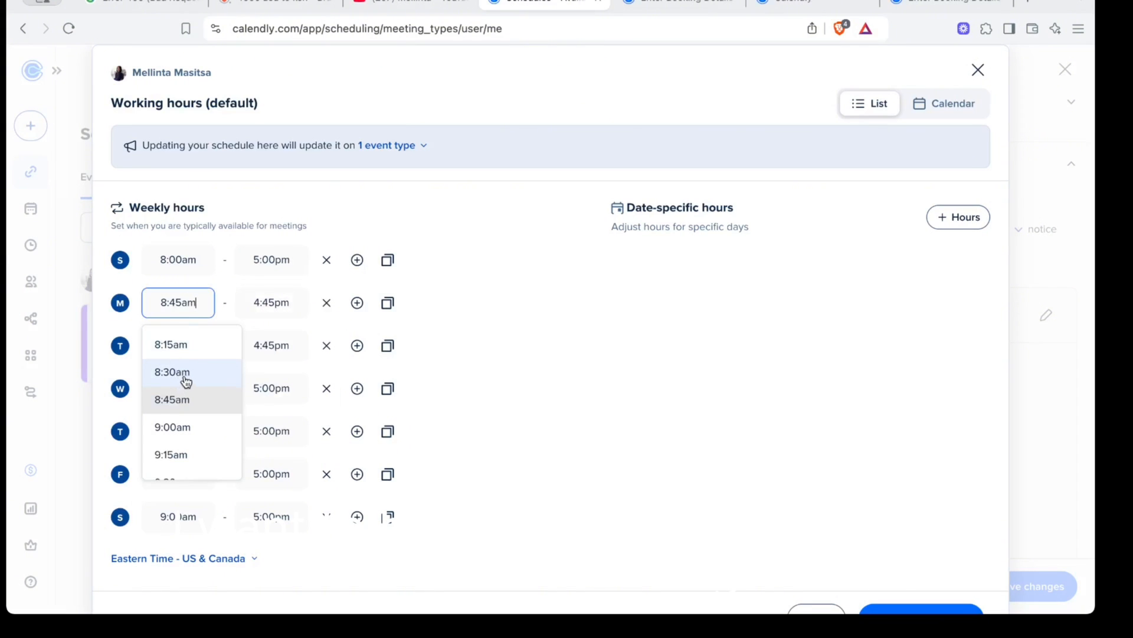
pyautogui.scroll(1, 185, 355)
pyautogui.click(189, 351)
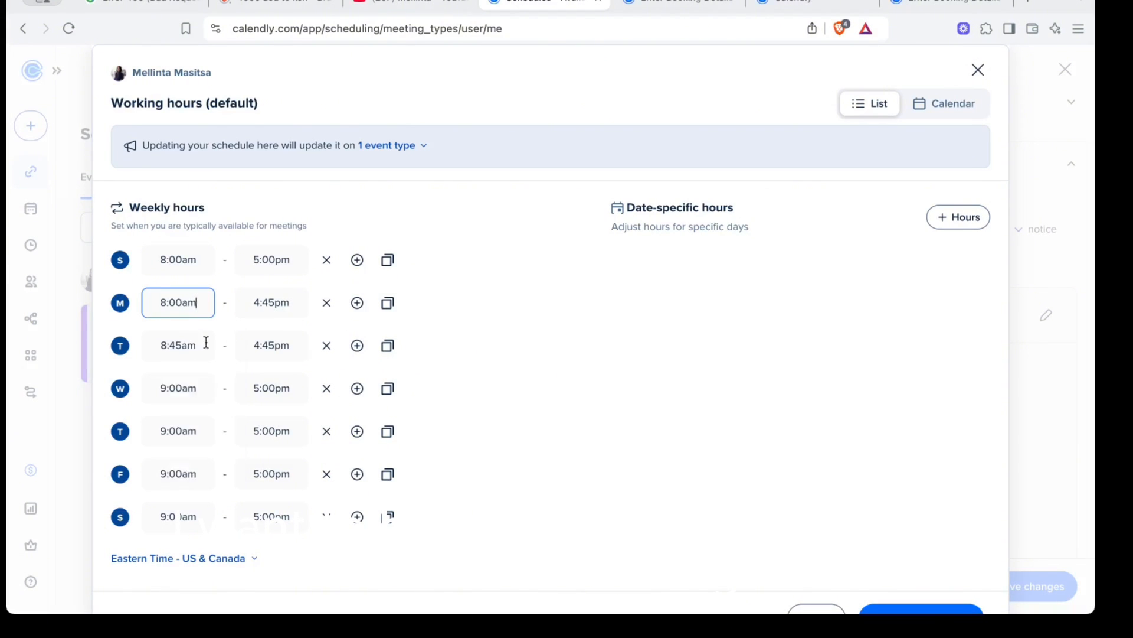
pyautogui.click(269, 302)
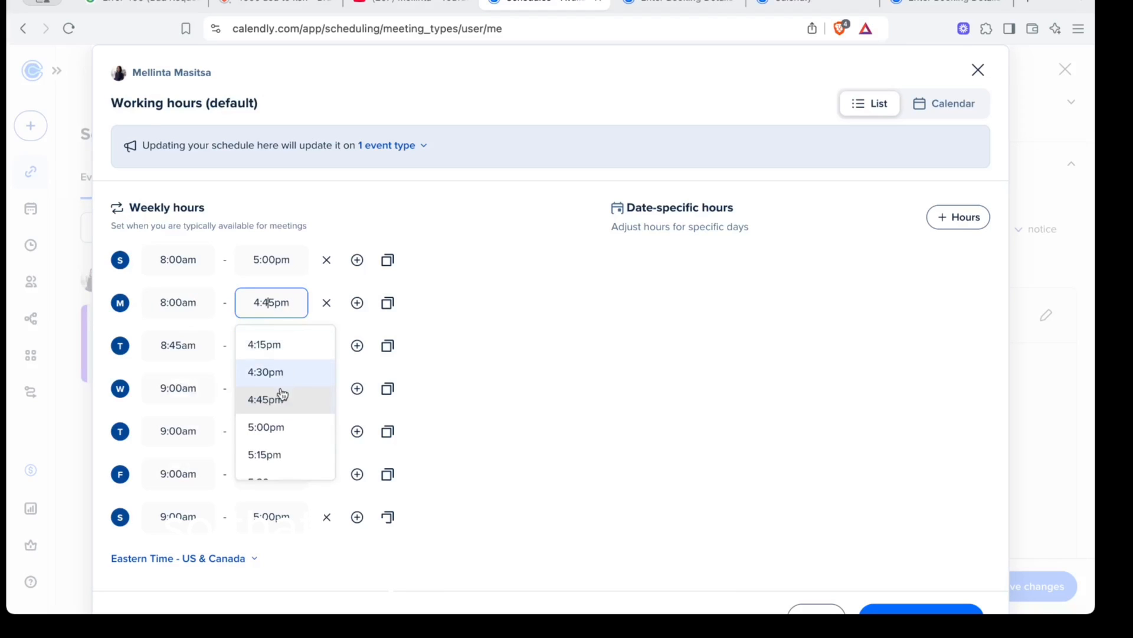
pyautogui.click(273, 428)
# - Set Tuesday's weekly hours to 8:00am to 5:00pm
pyautogui.click(191, 353)
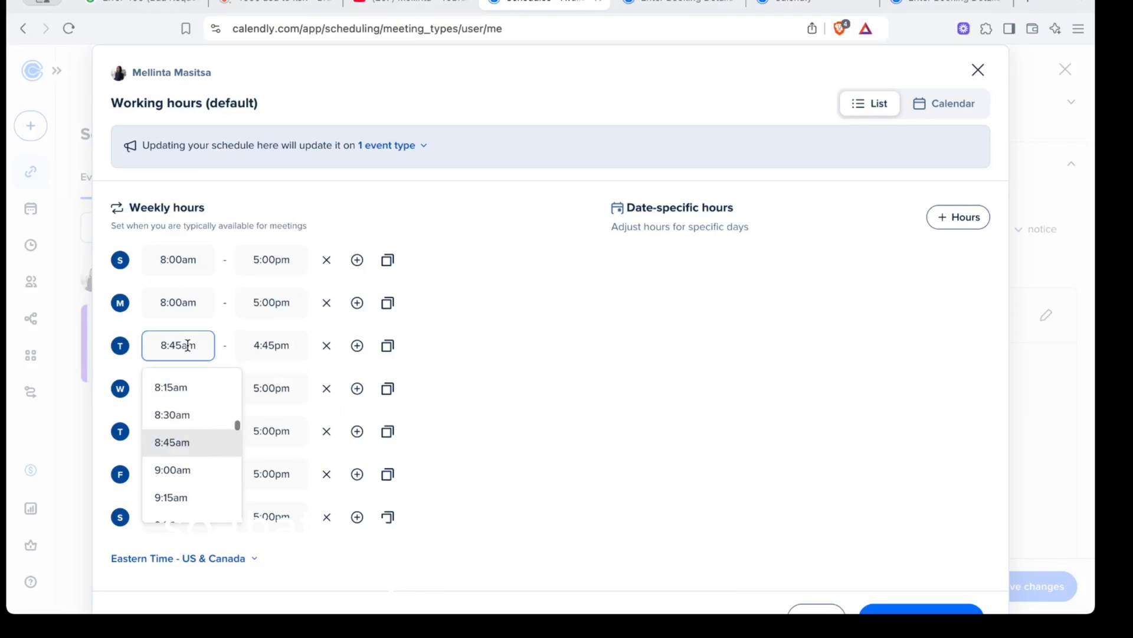
pyautogui.scroll(1, 186, 401)
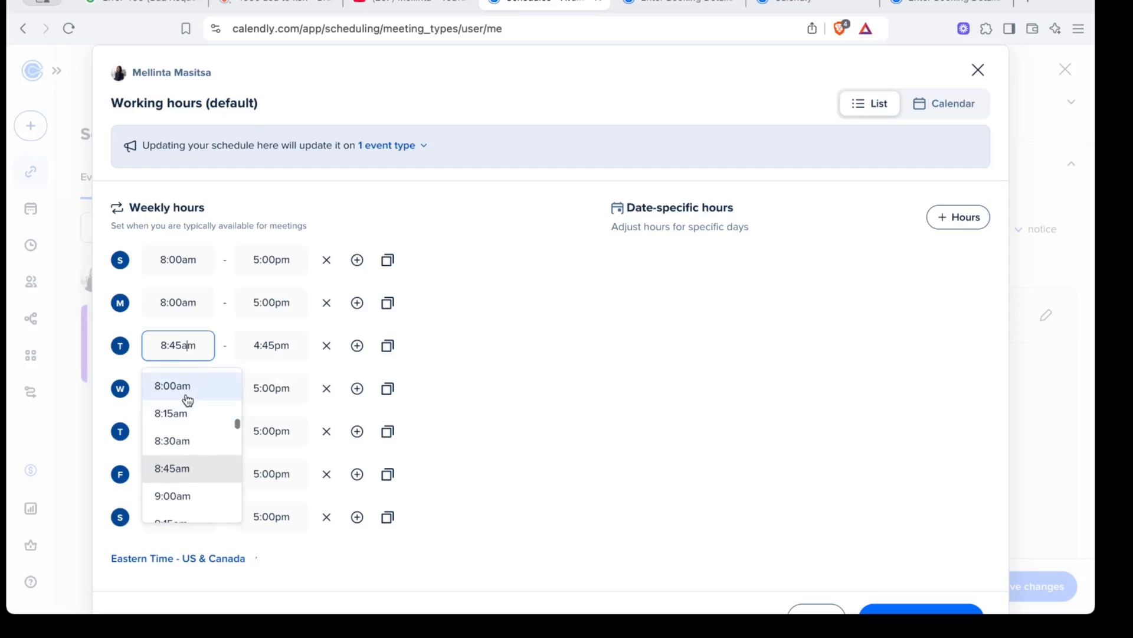
pyautogui.click(187, 388)
pyautogui.click(272, 346)
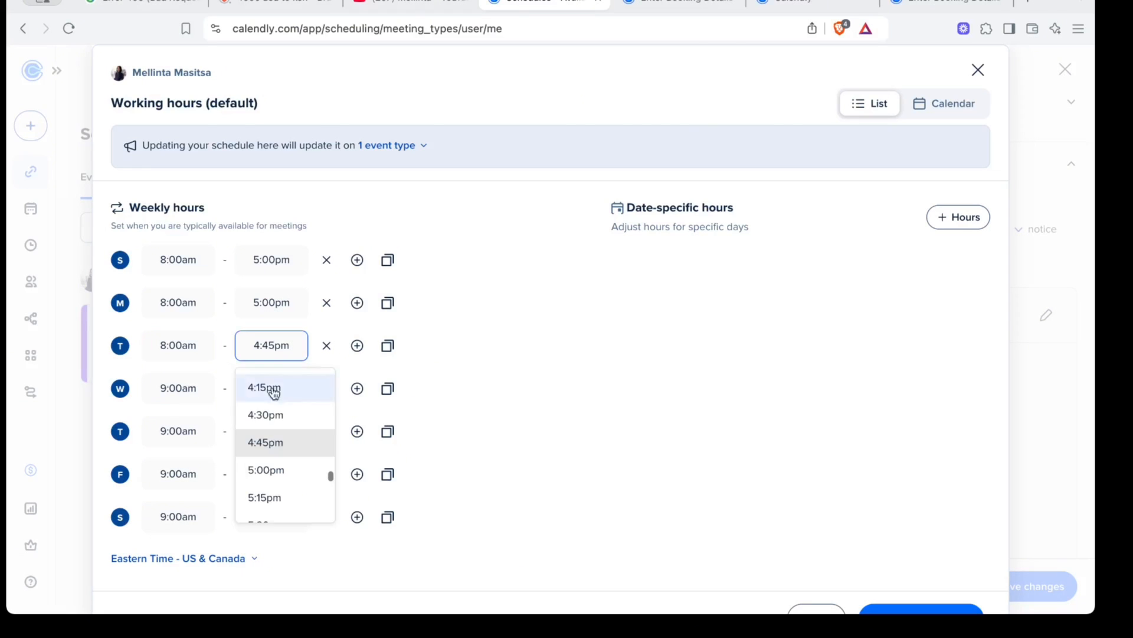
pyautogui.click(278, 470)
# - Set the weekly start time to 8:00am for Wednesday, Thursday and Friday
pyautogui.click(185, 387)
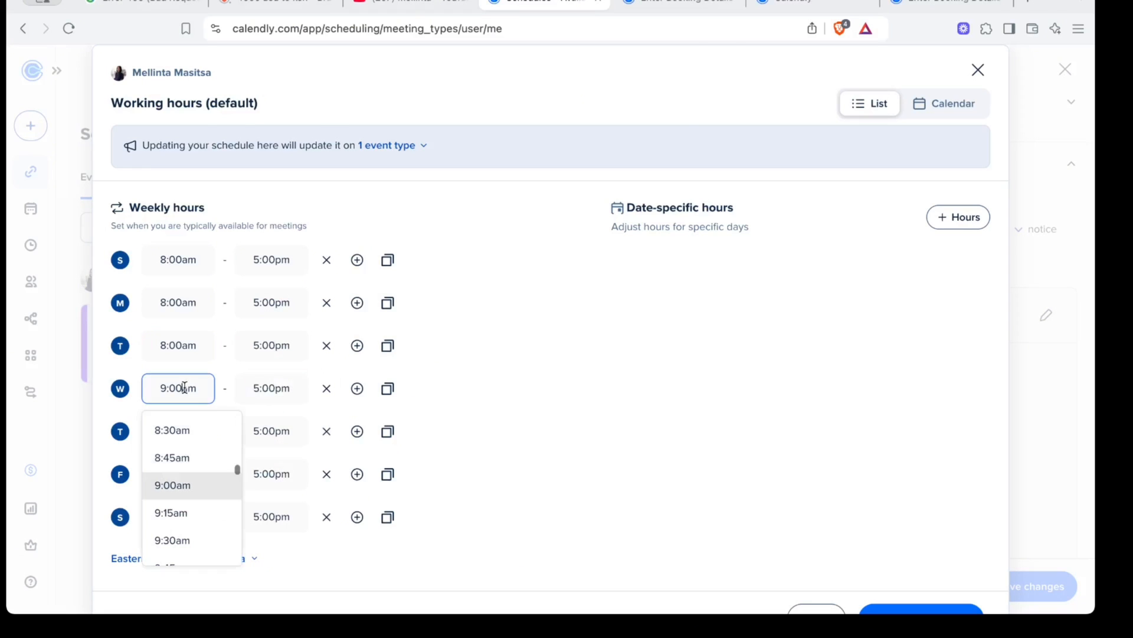
pyautogui.scroll(2, 181, 458)
pyautogui.click(189, 427)
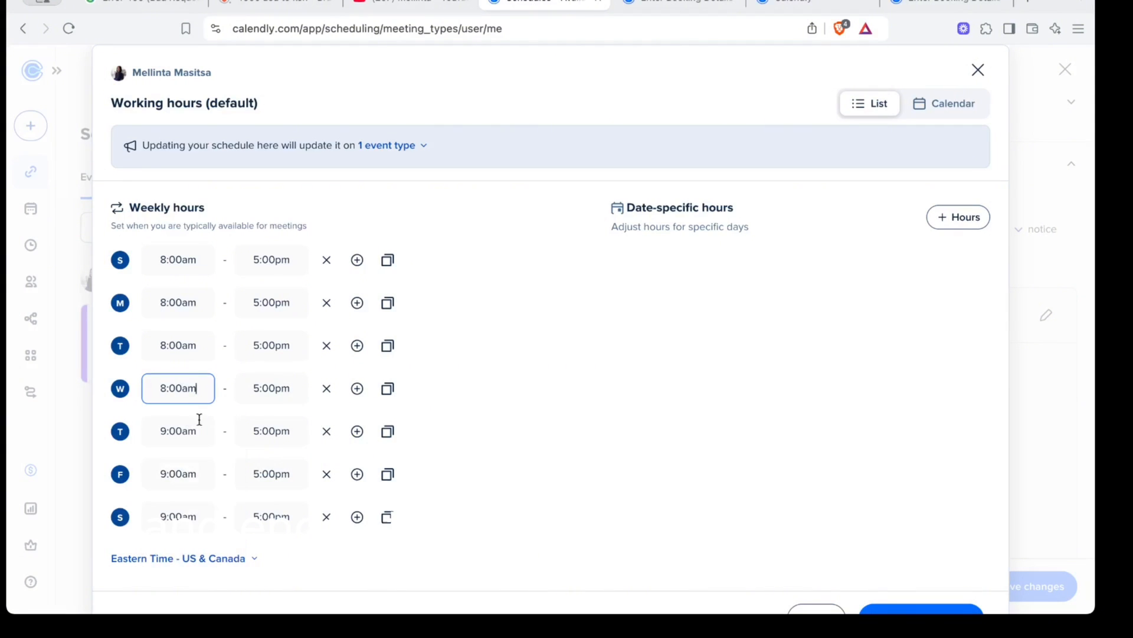
pyautogui.click(195, 431)
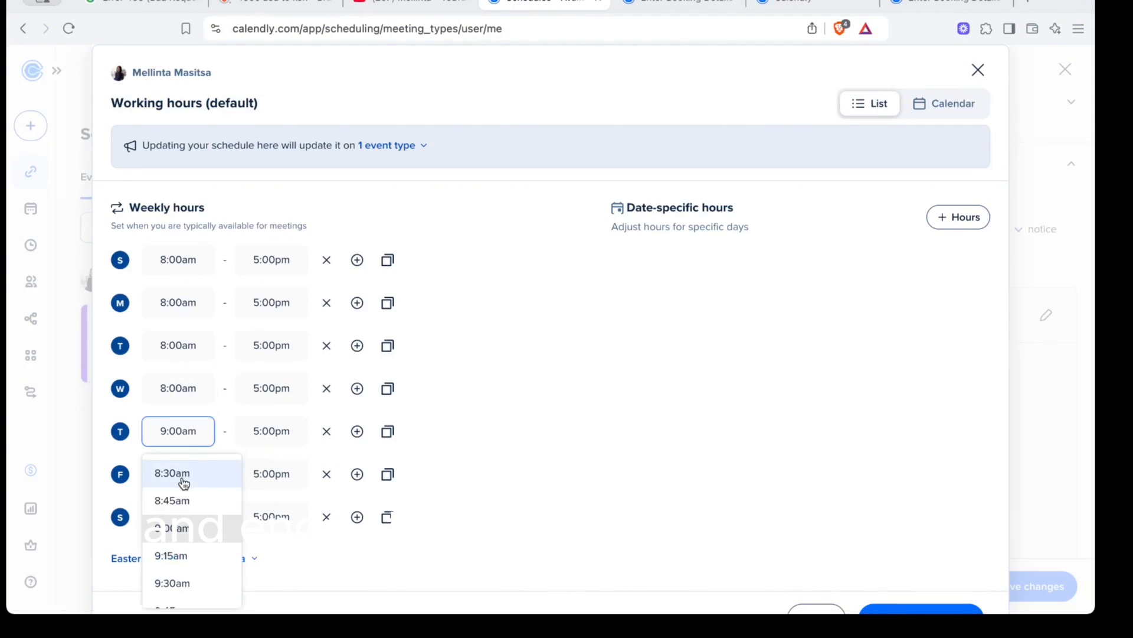
pyautogui.scroll(2, 183, 483)
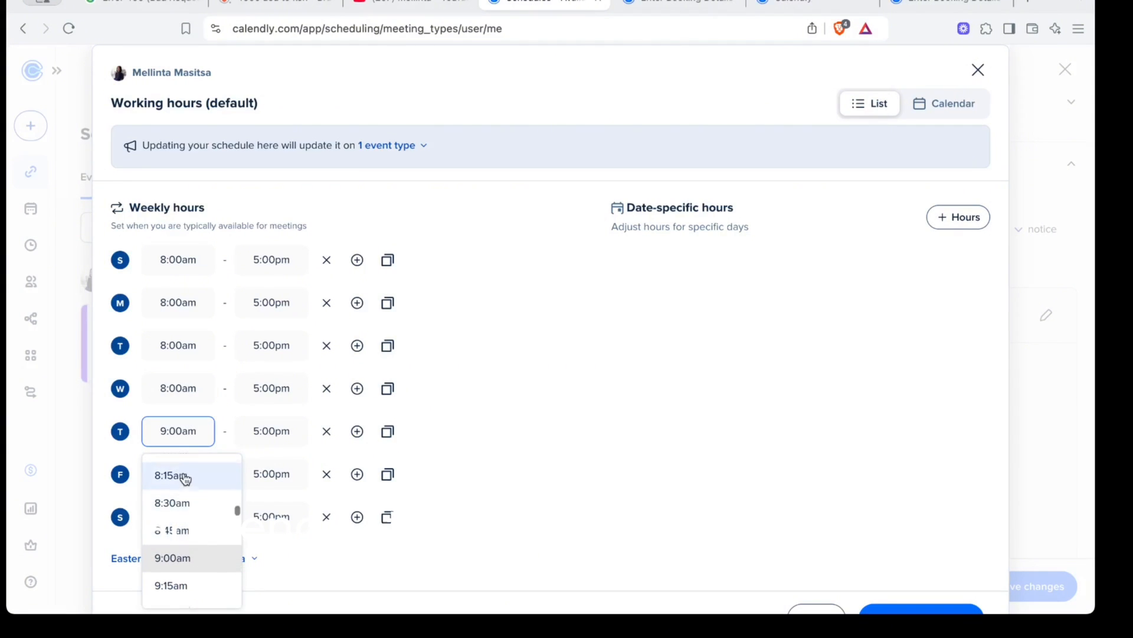
pyautogui.click(185, 472)
pyautogui.click(258, 431)
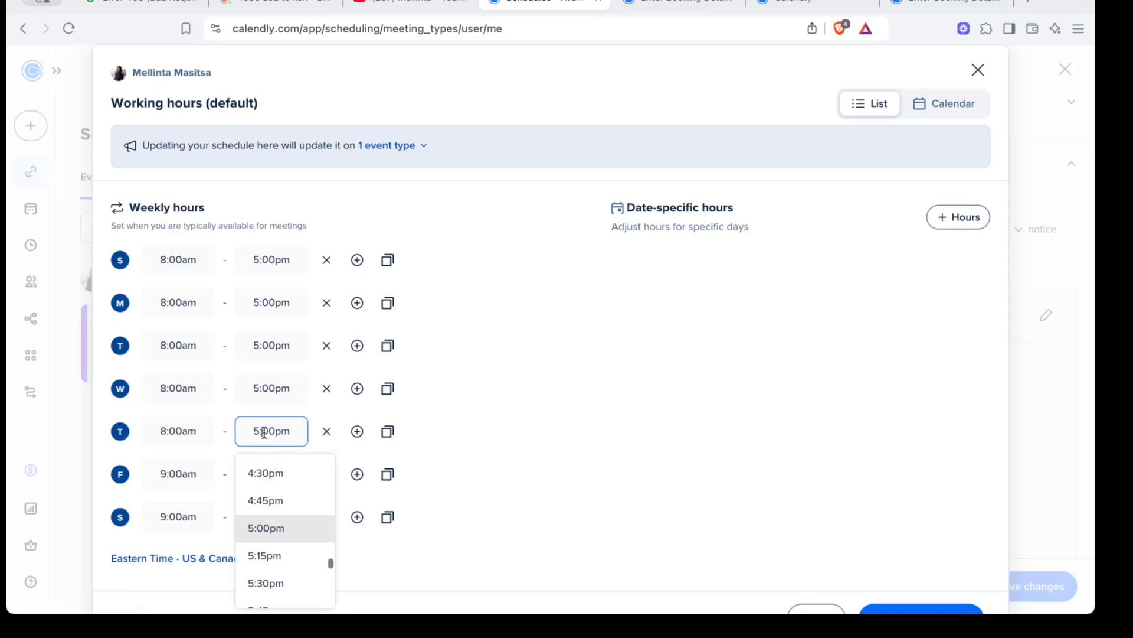
pyautogui.click(177, 473)
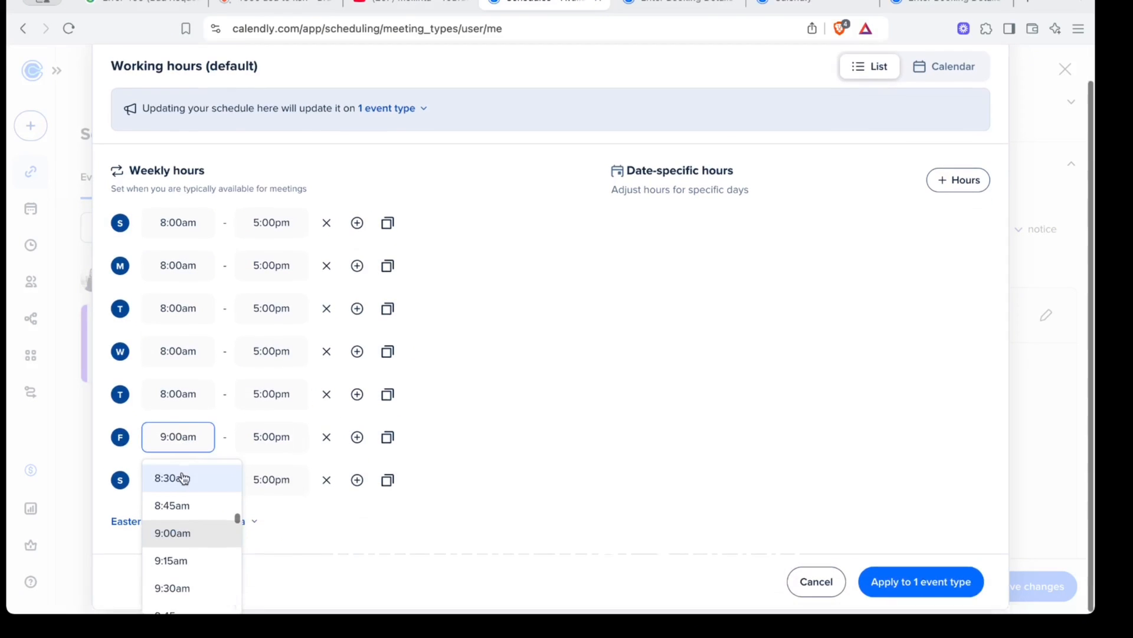
pyautogui.scroll(2, 178, 475)
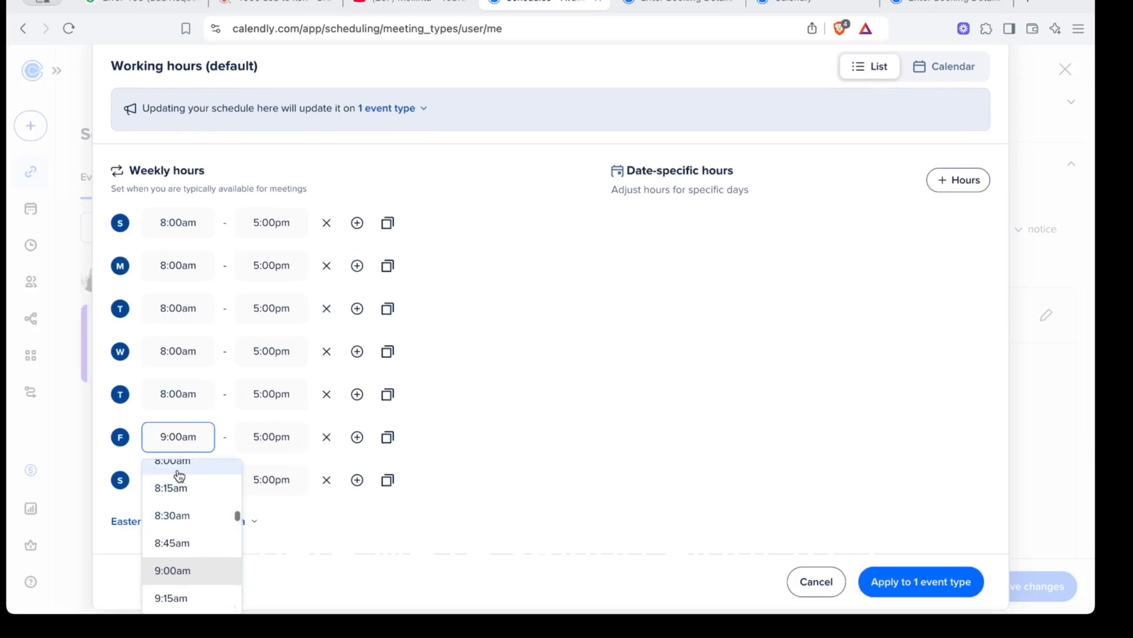
pyautogui.click(180, 474)
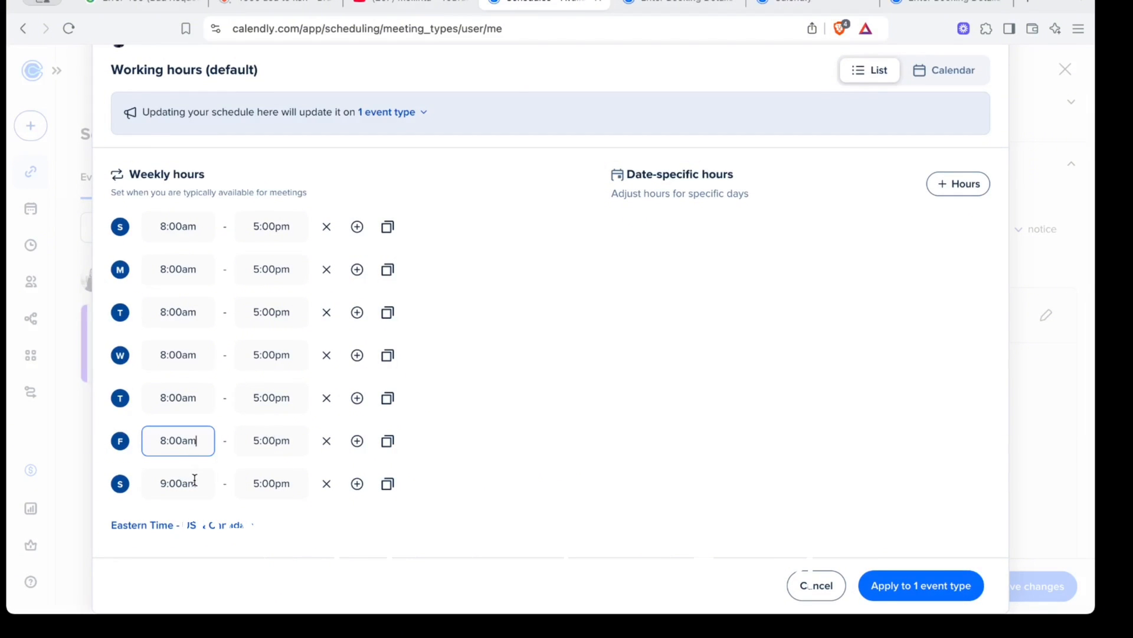
# - Set Saturday's end time to 4:00pm and apply the updated schedule to the event type
pyautogui.click(268, 483)
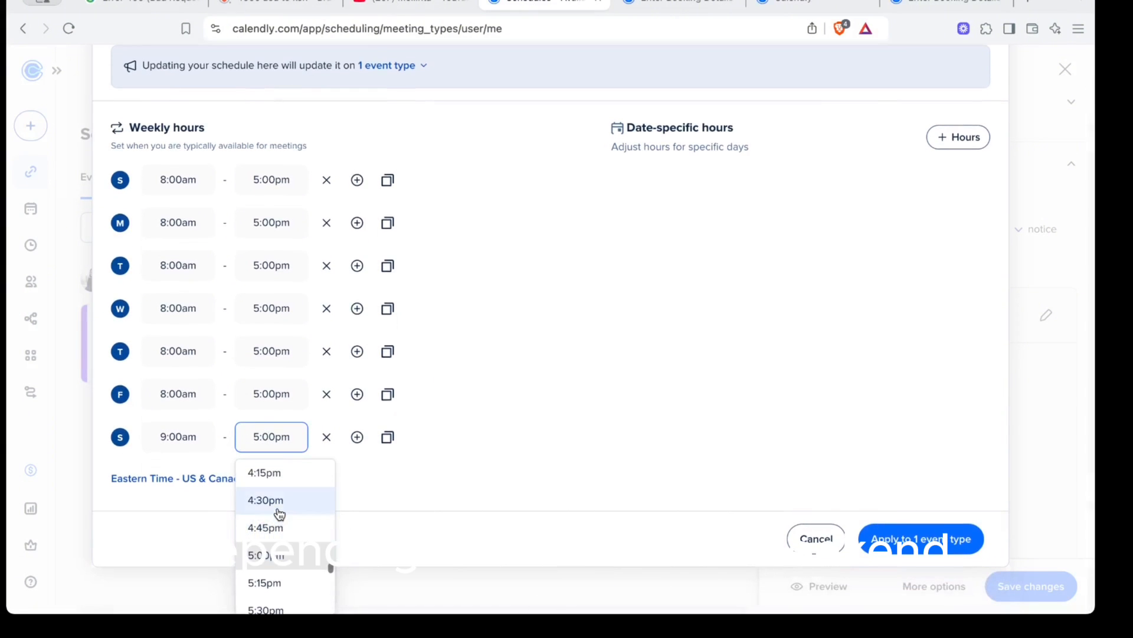
pyautogui.scroll(2, 279, 513)
pyautogui.click(281, 491)
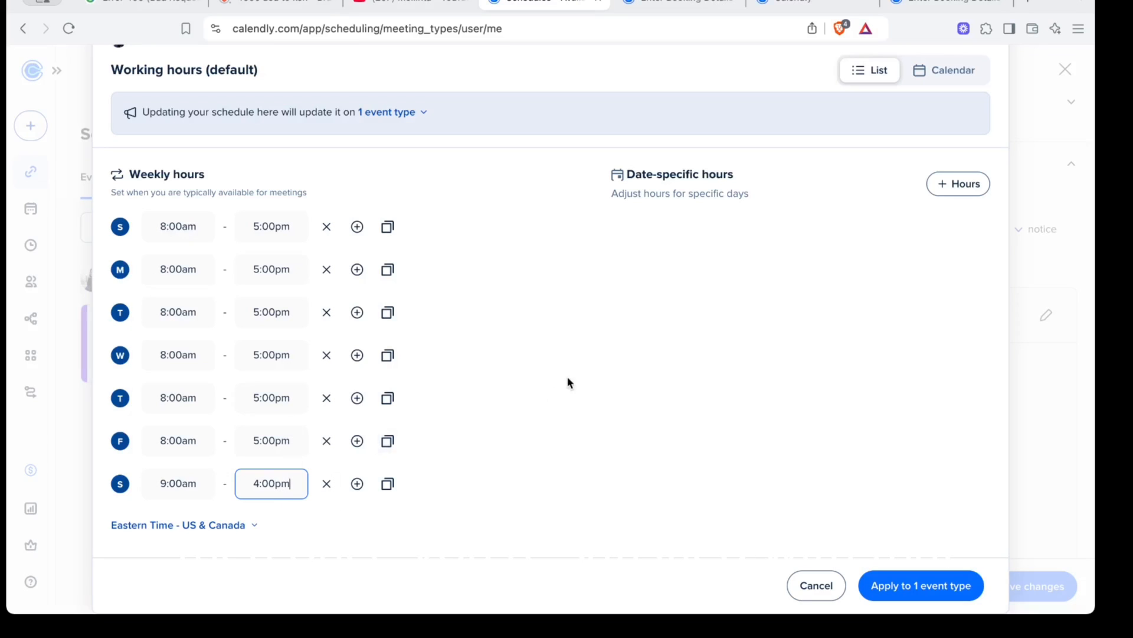
pyautogui.click(916, 586)
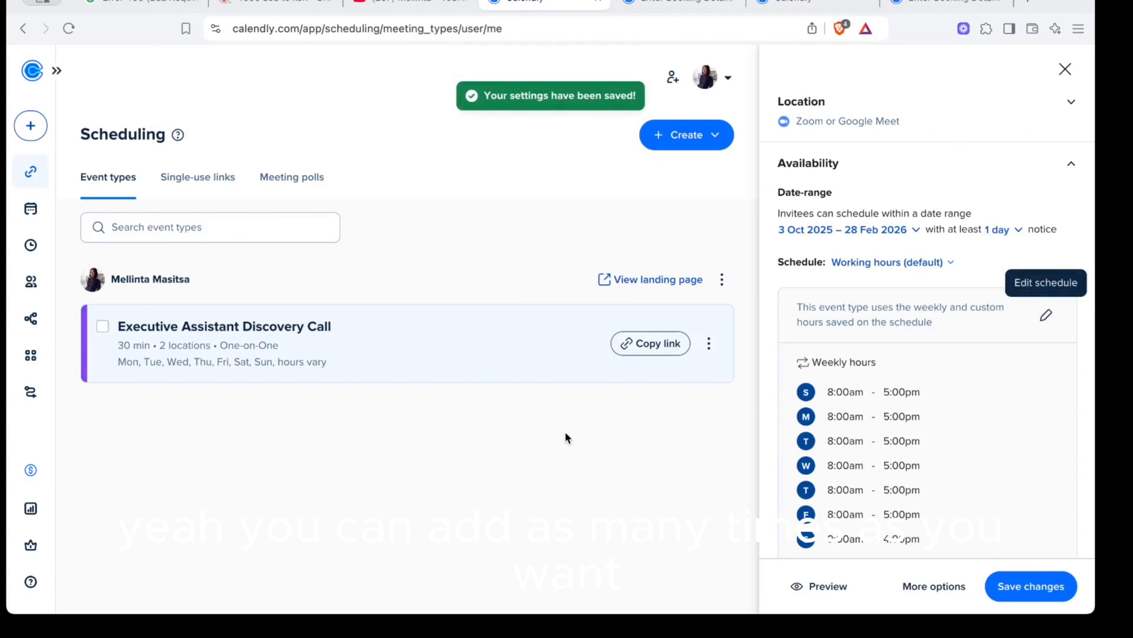
# - Preview the event's booking page and examine its description and the available dates month by month through January 2026
pyautogui.scroll(-3, 821, 420)
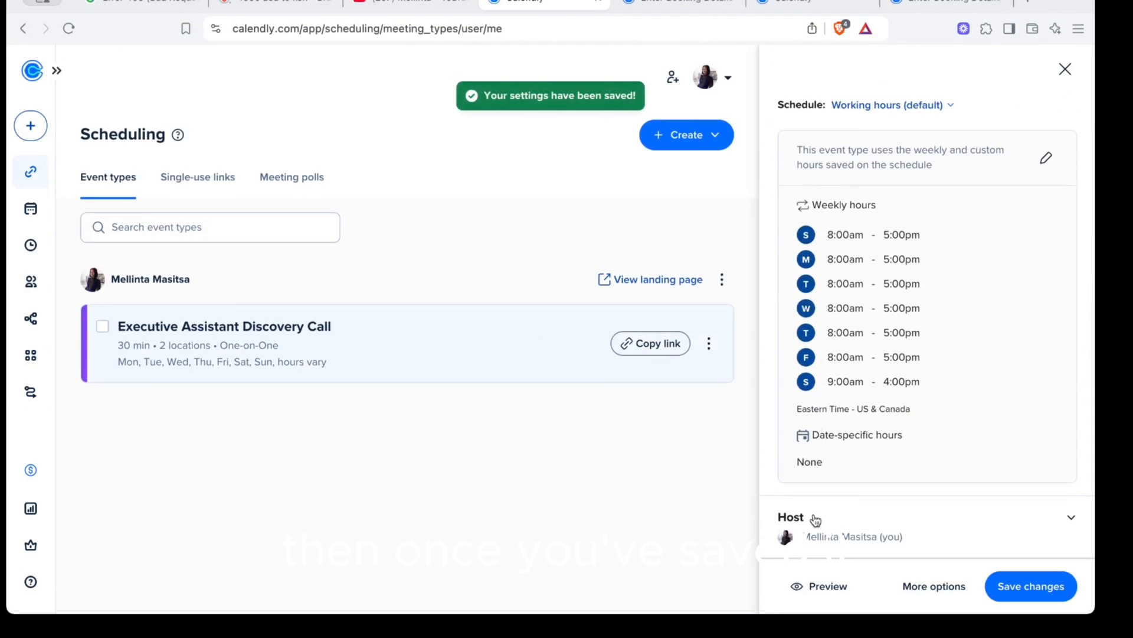
pyautogui.click(830, 589)
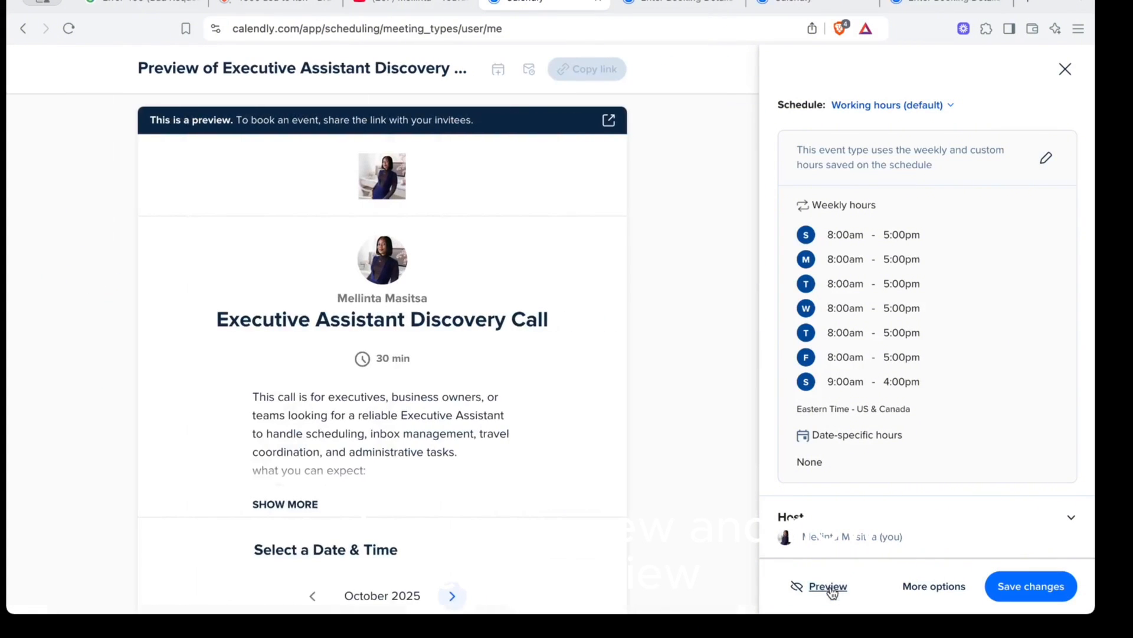
pyautogui.scroll(-5, 483, 415)
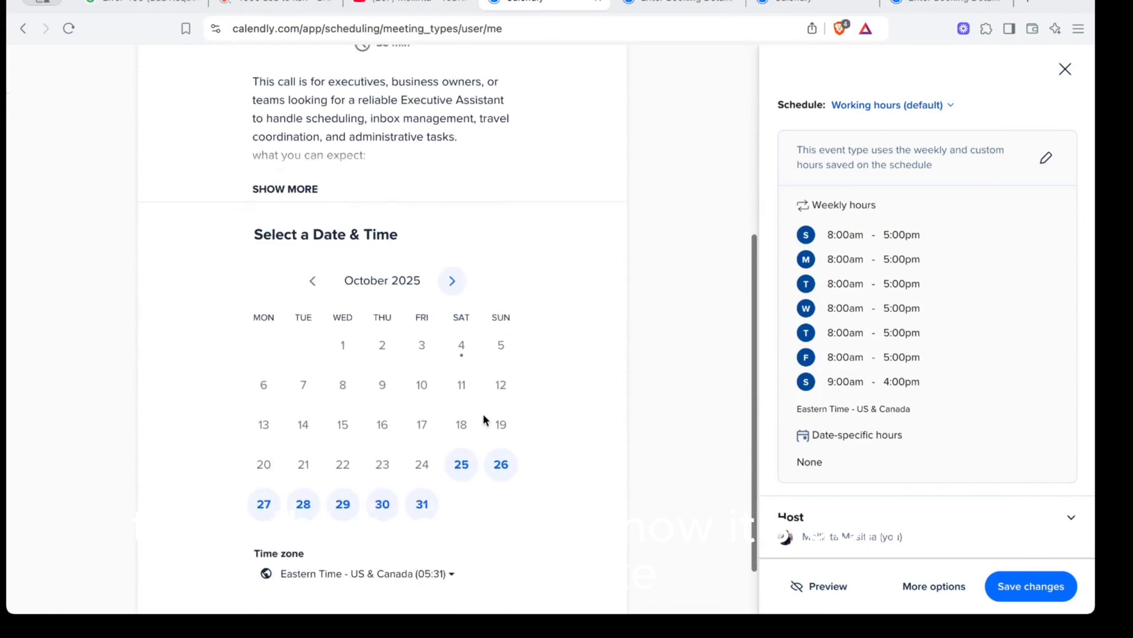
pyautogui.scroll(-2, 483, 416)
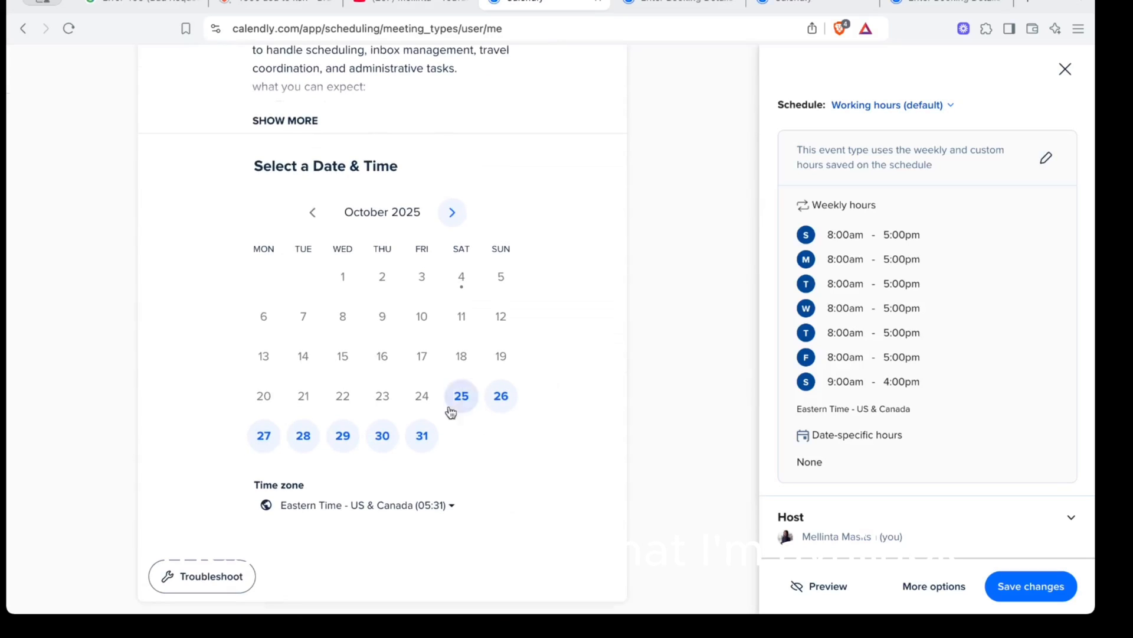
pyautogui.click(452, 212)
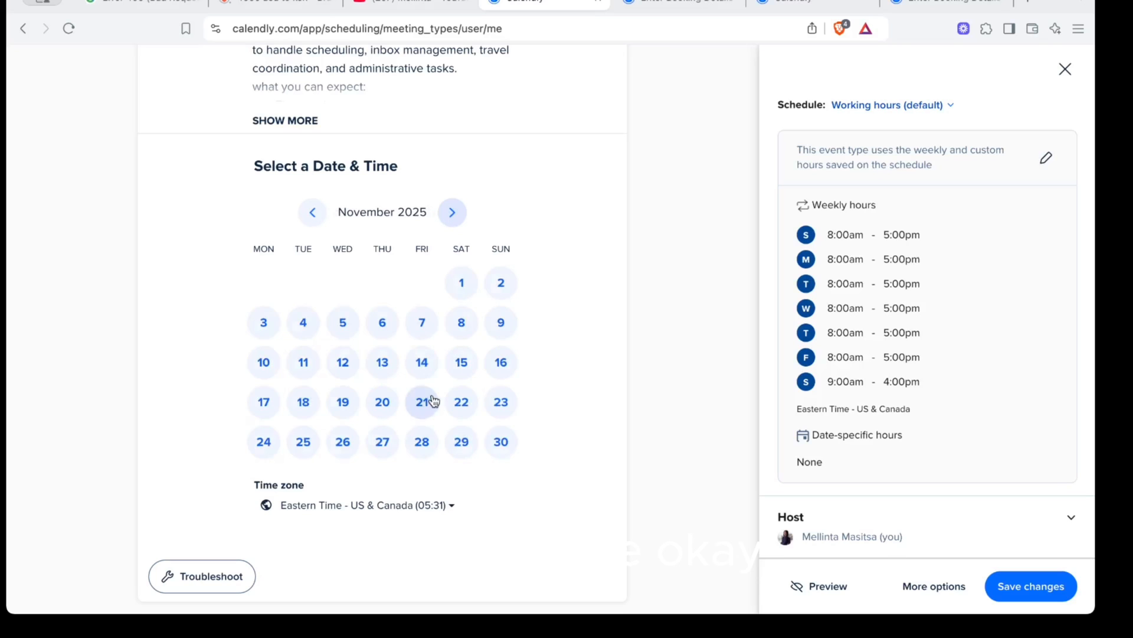
pyautogui.click(452, 213)
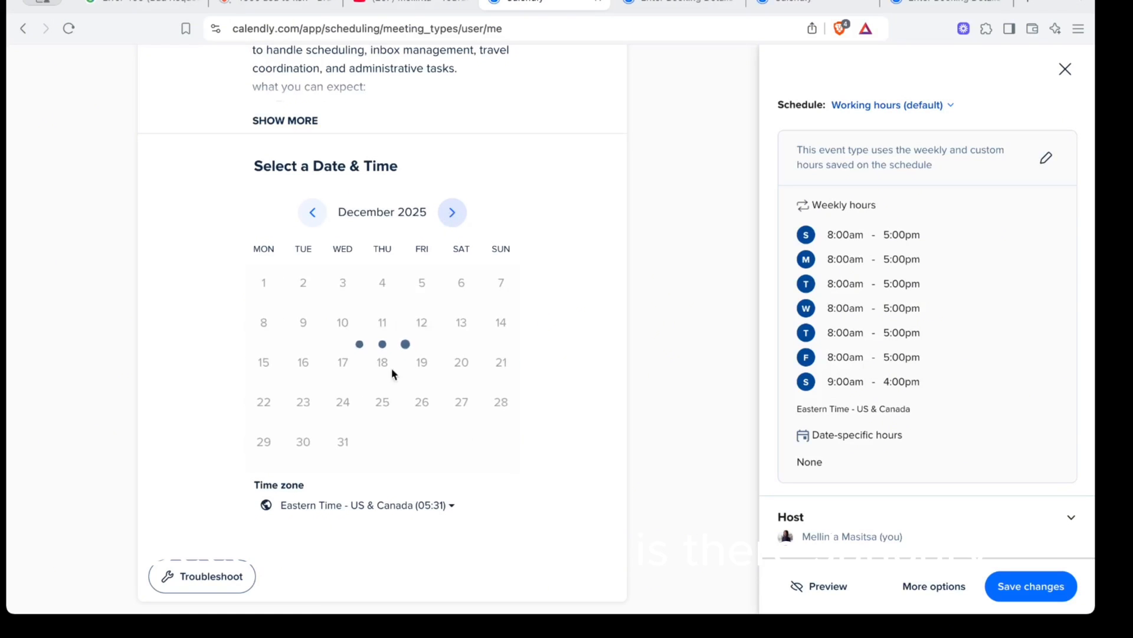
pyautogui.click(455, 213)
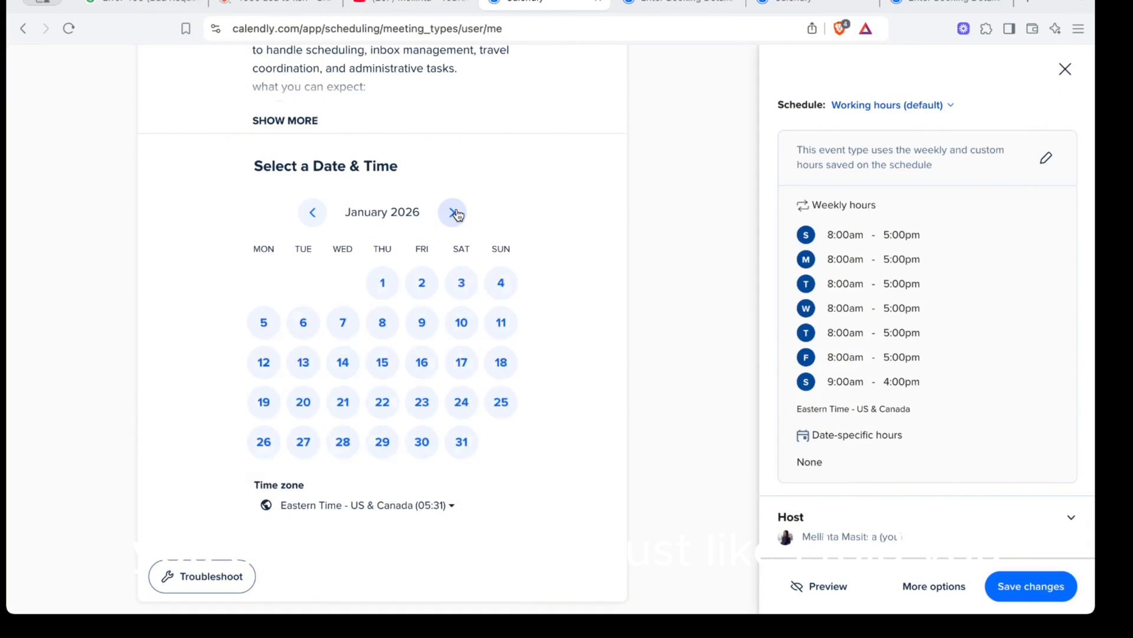
pyautogui.scroll(7, 455, 242)
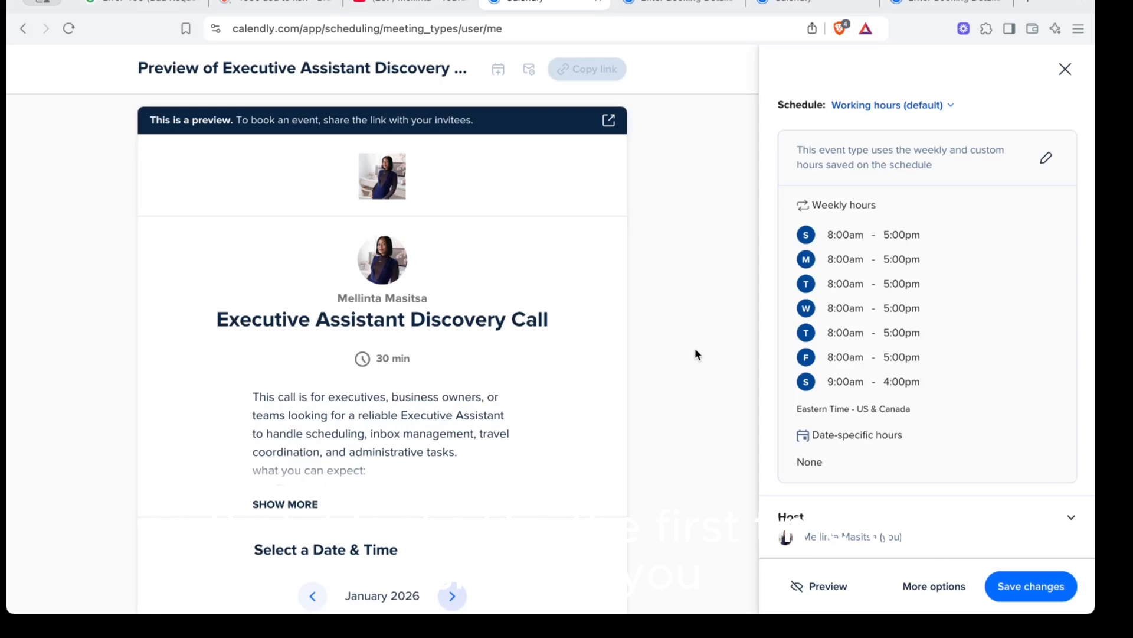
pyautogui.scroll(-6, 558, 372)
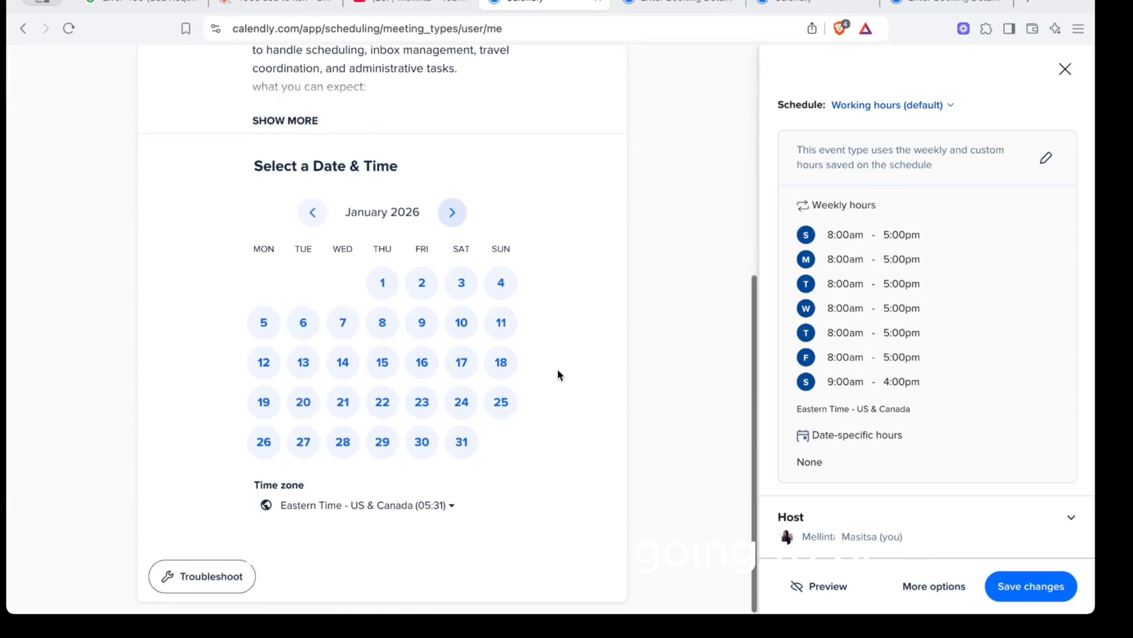
pyautogui.scroll(3, 558, 372)
pyautogui.scroll(1, 558, 372)
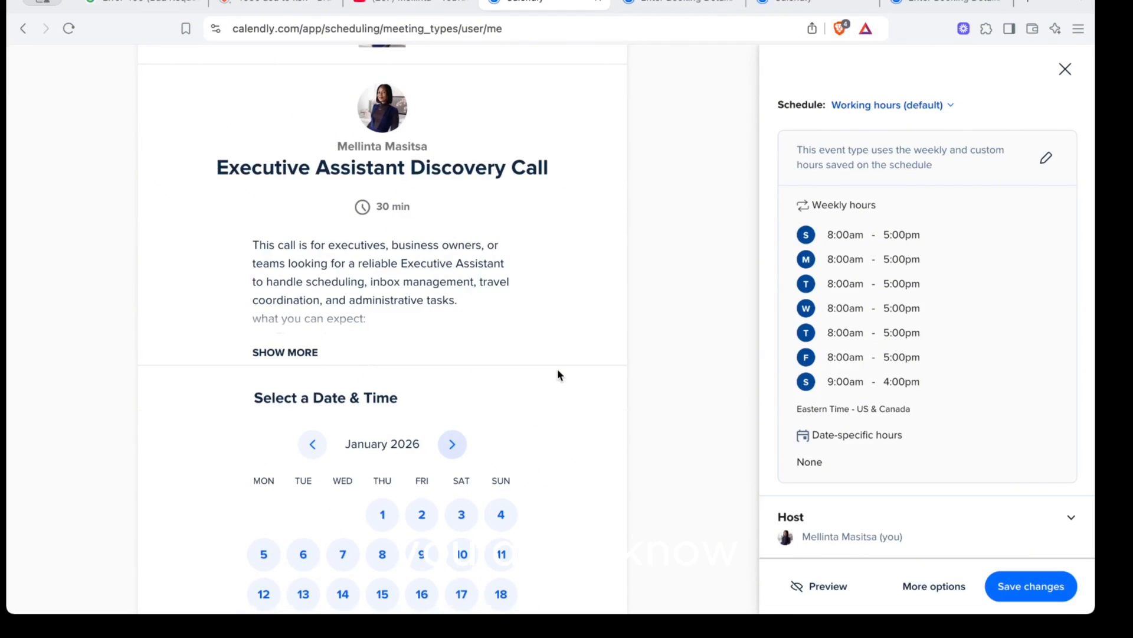
pyautogui.scroll(-5, 558, 373)
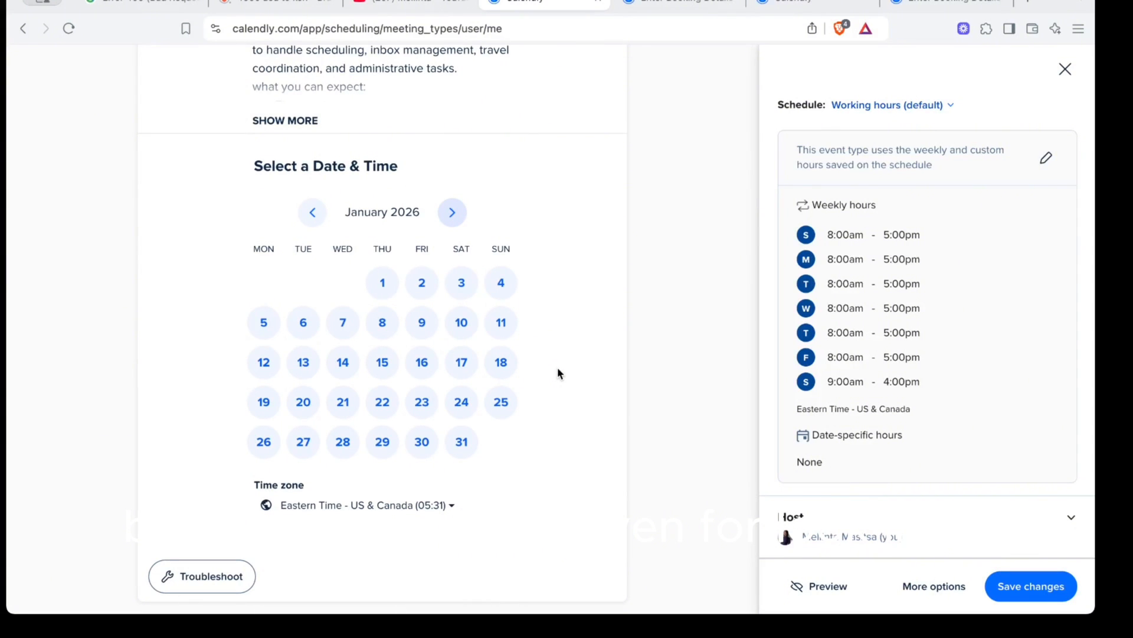
pyautogui.scroll(8, 558, 373)
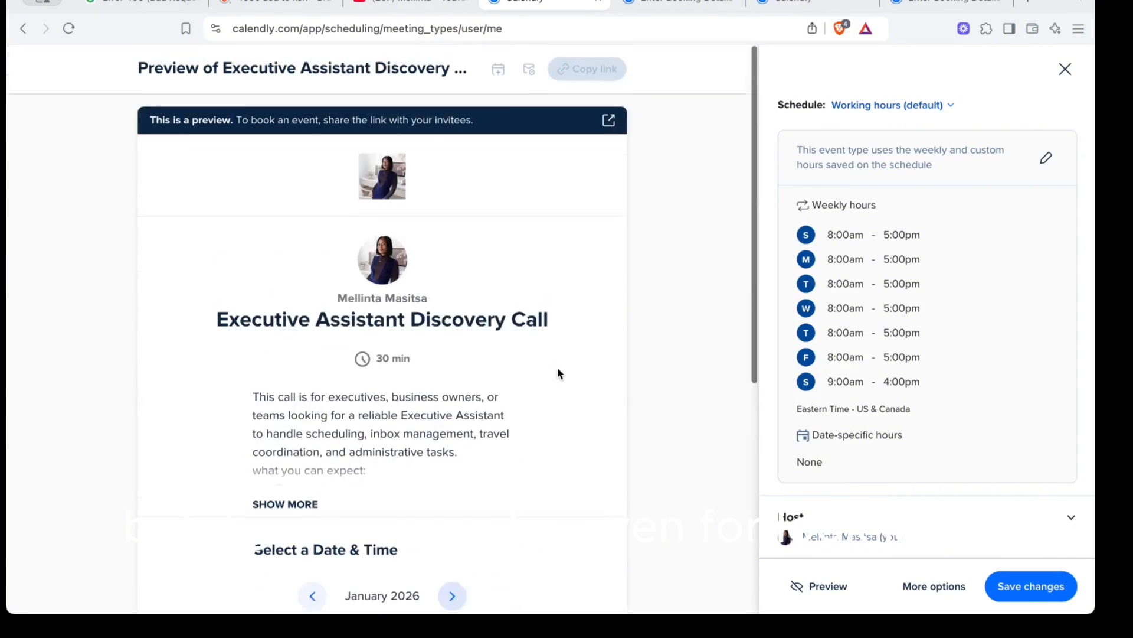
# - Change the start time in the event description's availability line to 8 AM
pyautogui.click(922, 586)
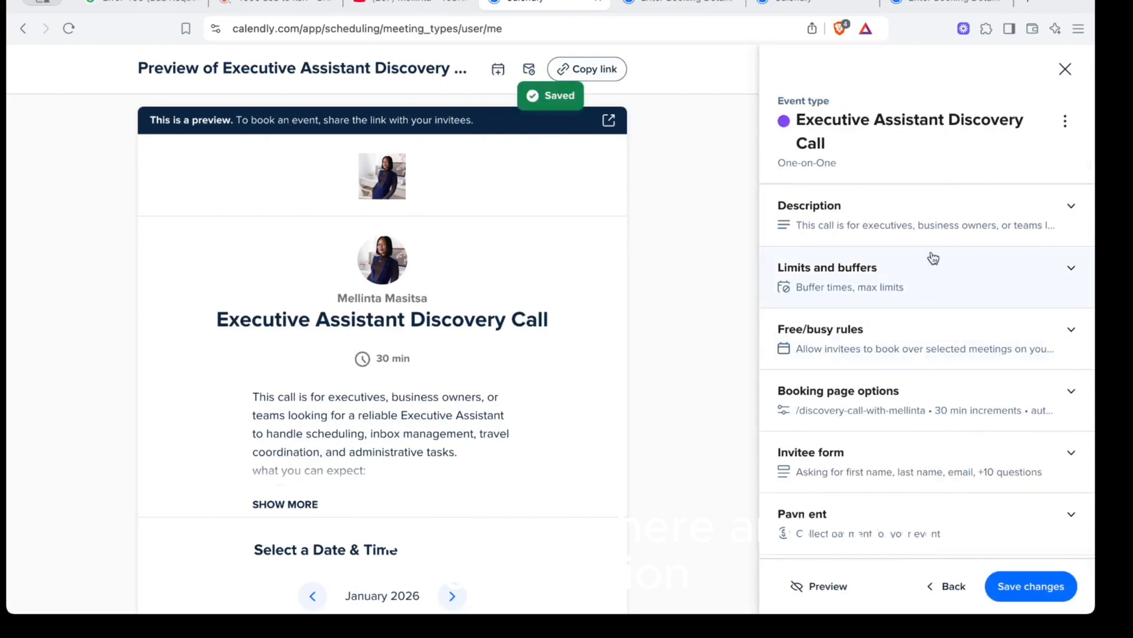
pyautogui.click(1072, 208)
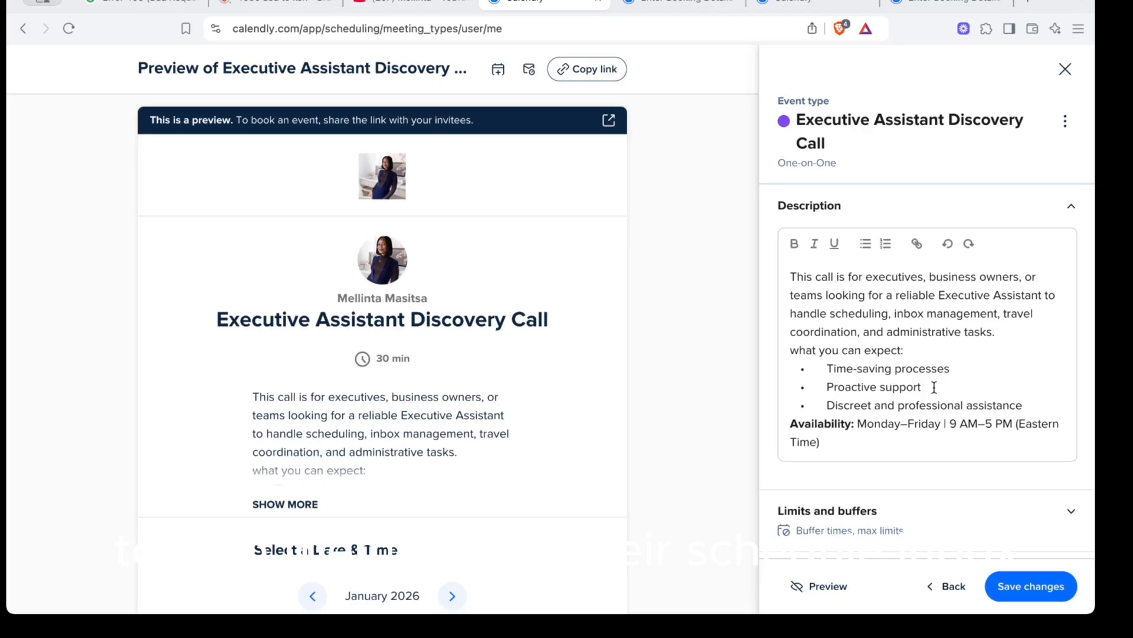
pyautogui.scroll(-3, 935, 386)
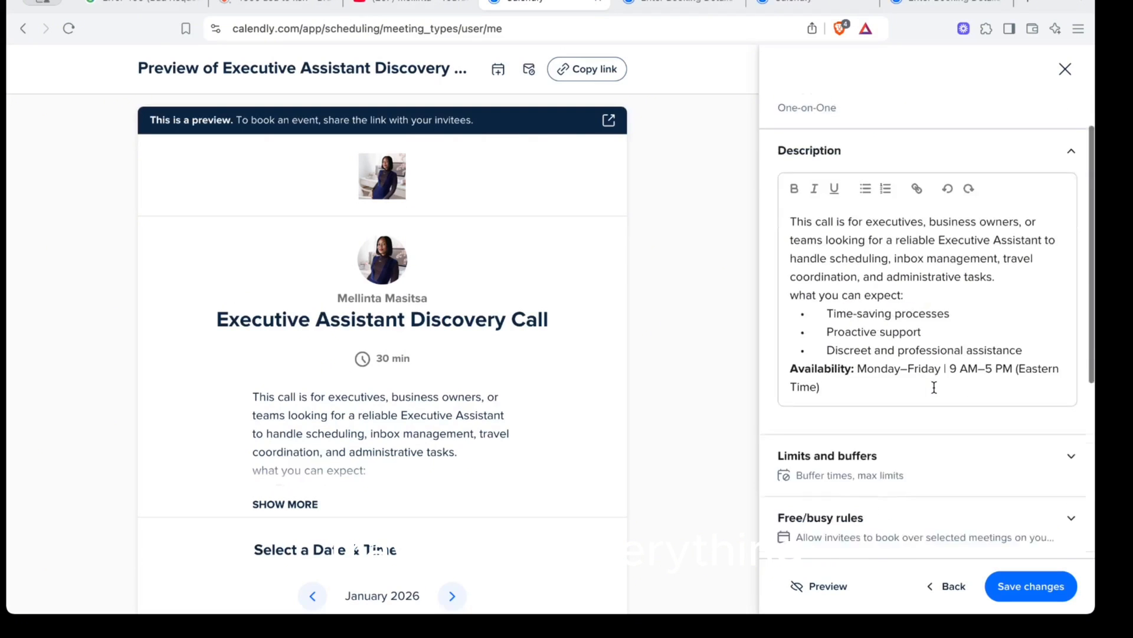
pyautogui.scroll(-1, 936, 394)
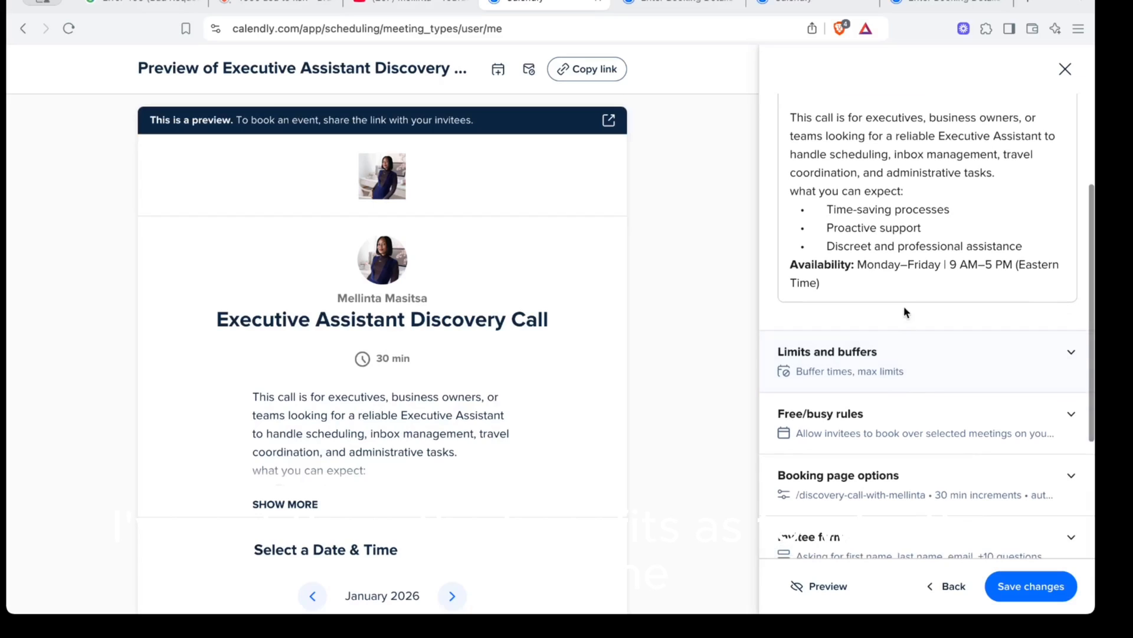
pyautogui.scroll(-1, 903, 276)
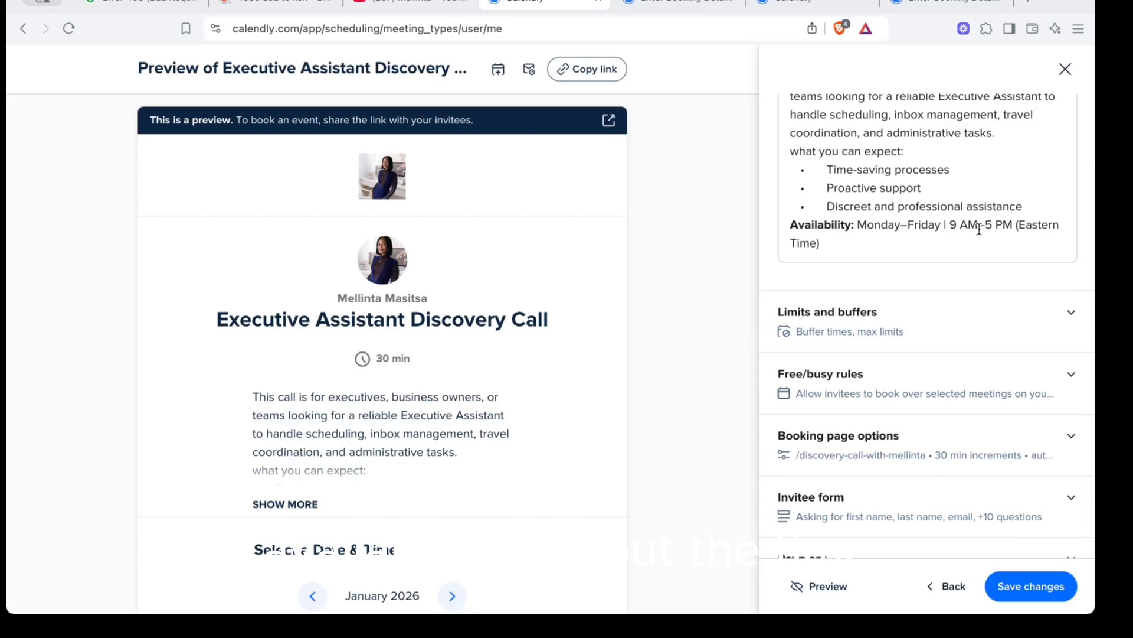
pyautogui.click(959, 225)
pyautogui.press('BackSpace')
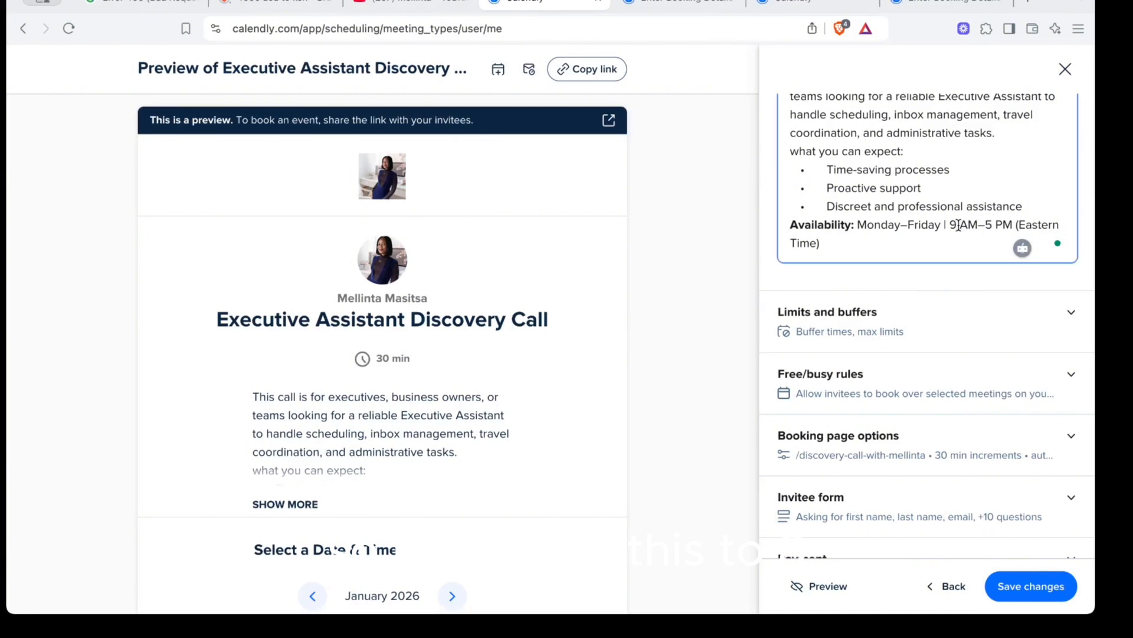
pyautogui.press('BackSpace')
pyautogui.write('8')
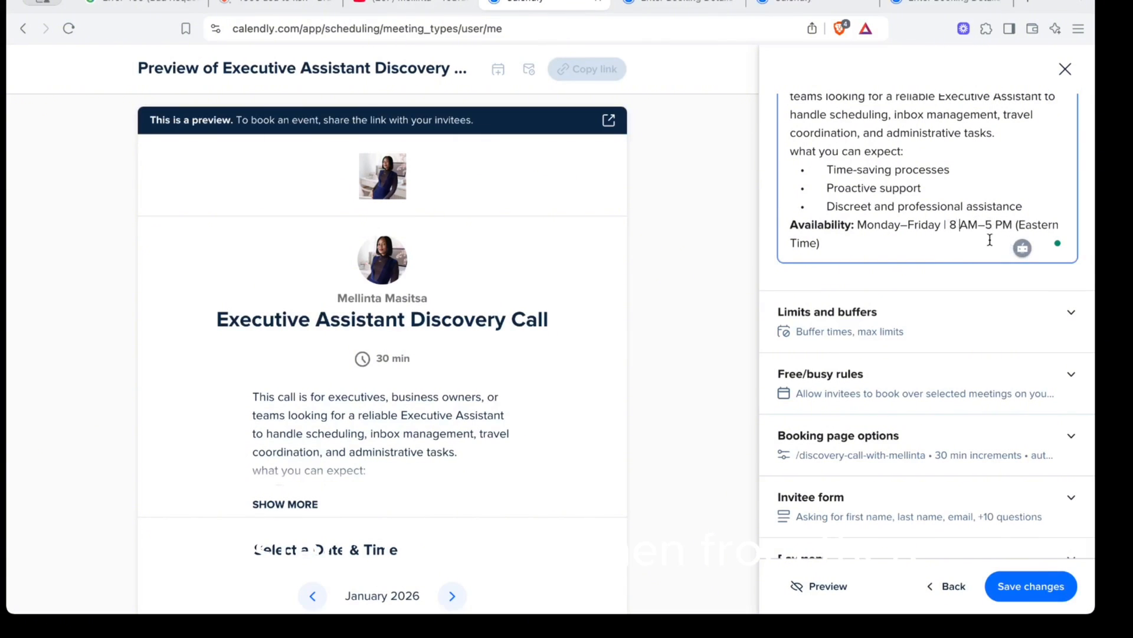
# - Review the event's buffer times and meeting limits, and its booking page options for slug, start time increments and time zone display
pyautogui.scroll(-2, 930, 267)
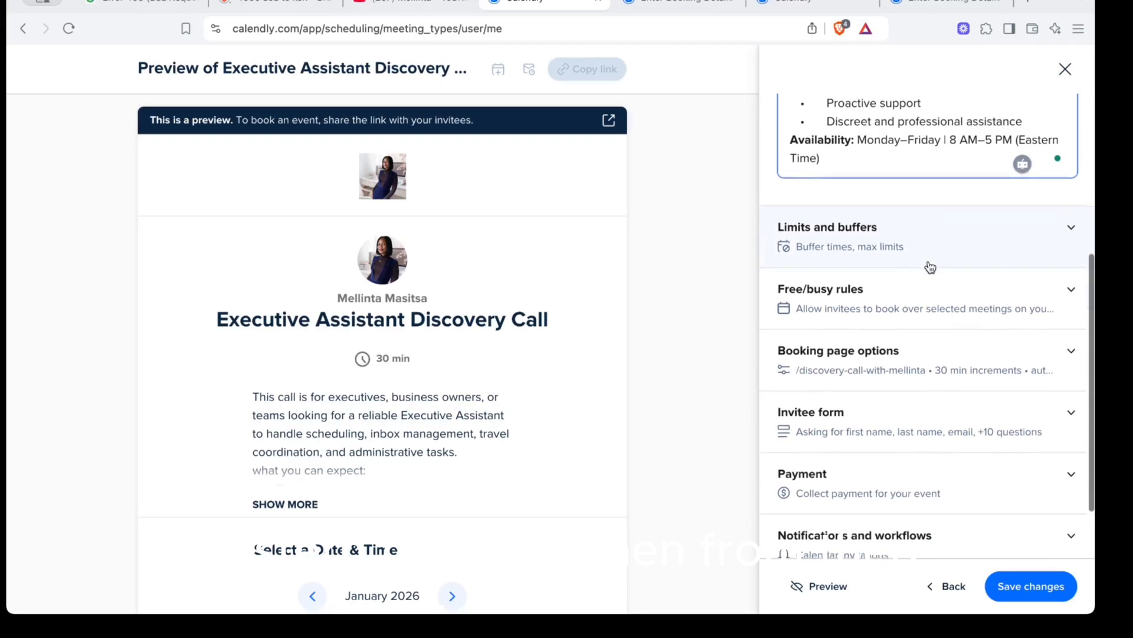
pyautogui.click(970, 235)
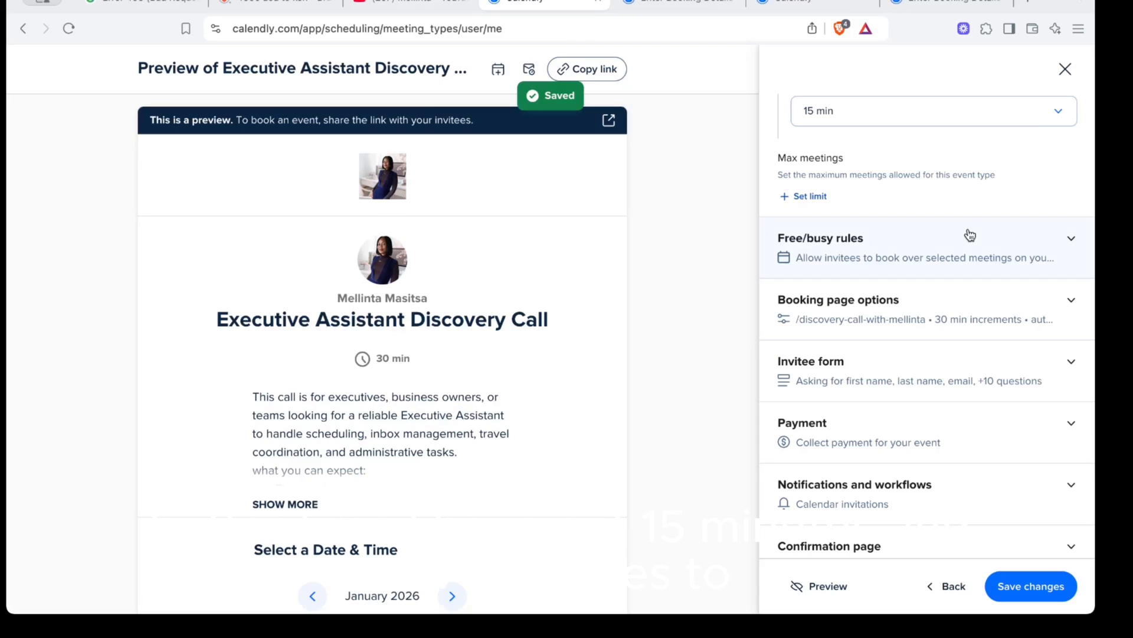
pyautogui.scroll(3, 940, 156)
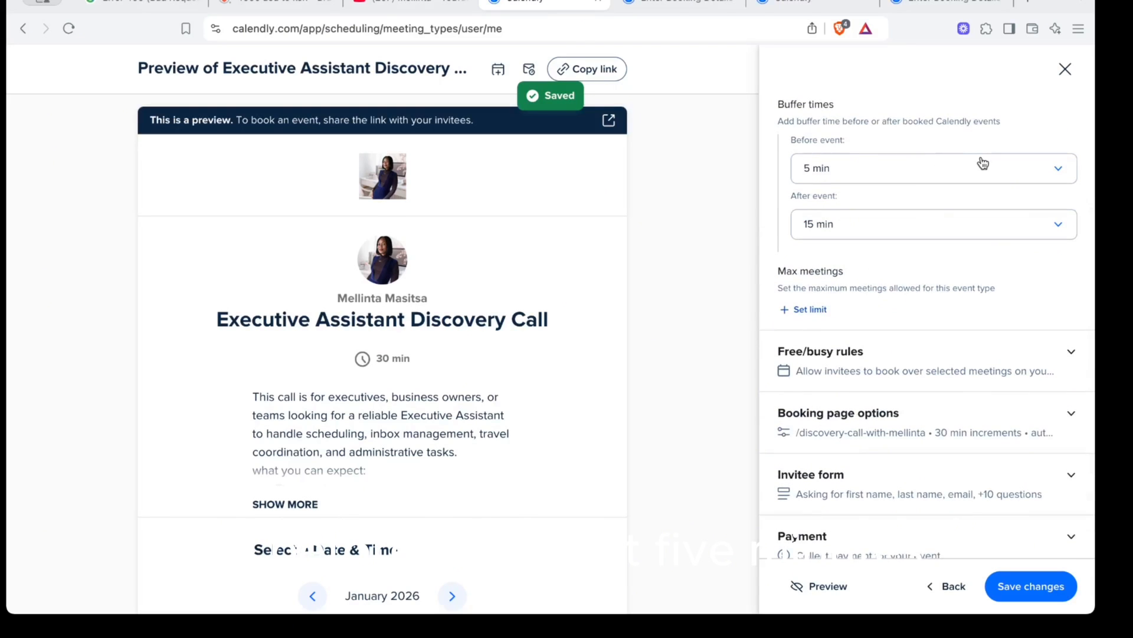
pyautogui.scroll(-3, 962, 230)
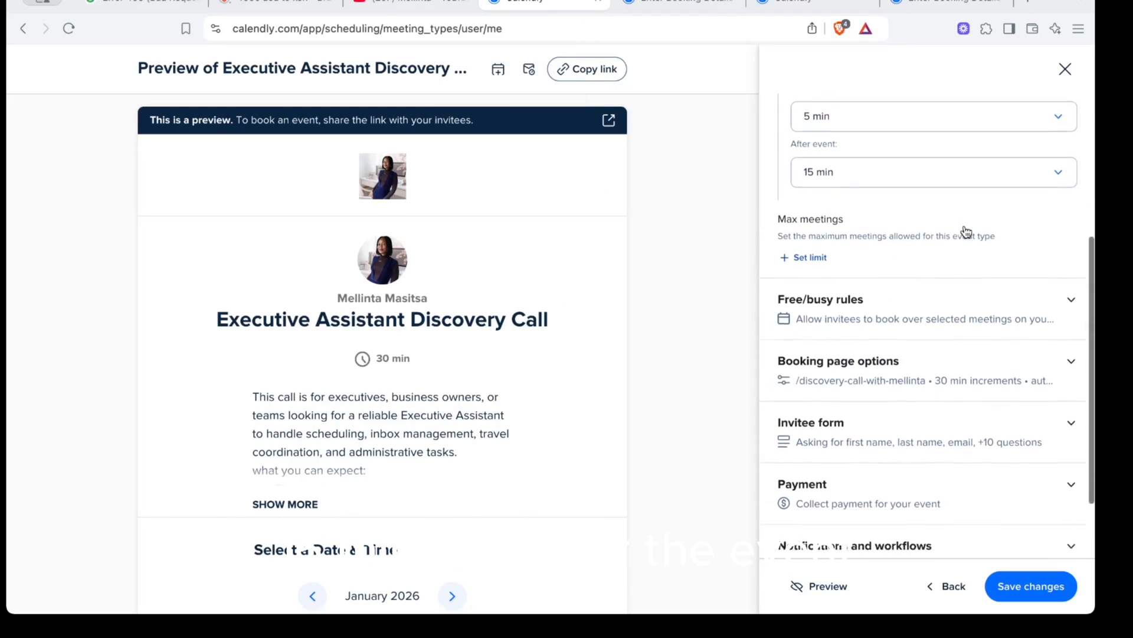
pyautogui.scroll(-1, 930, 298)
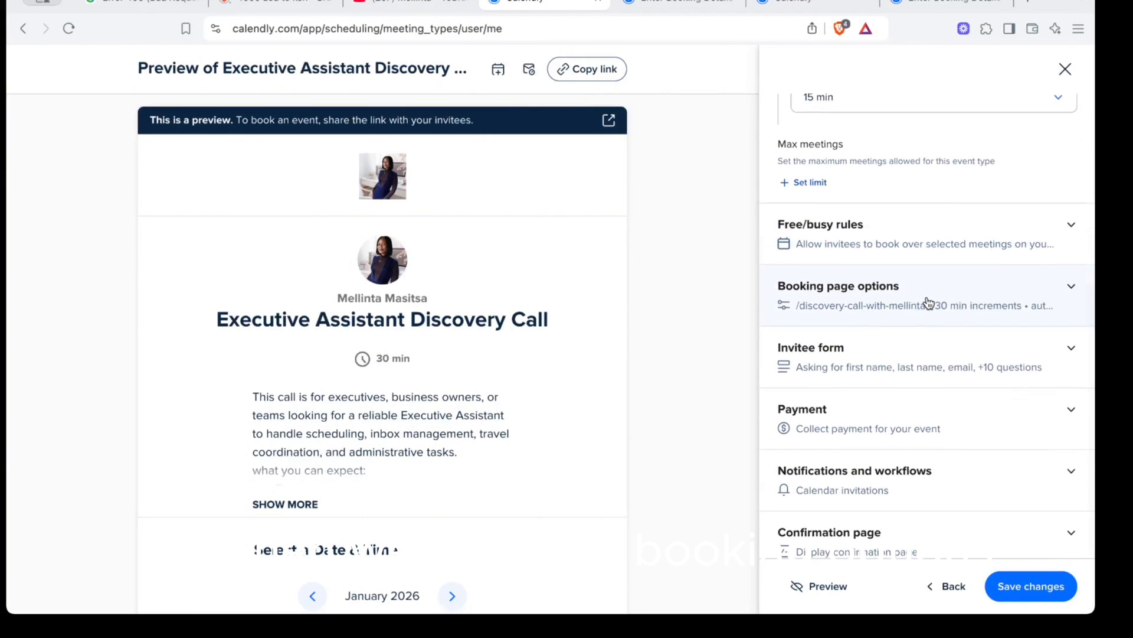
pyautogui.click(929, 304)
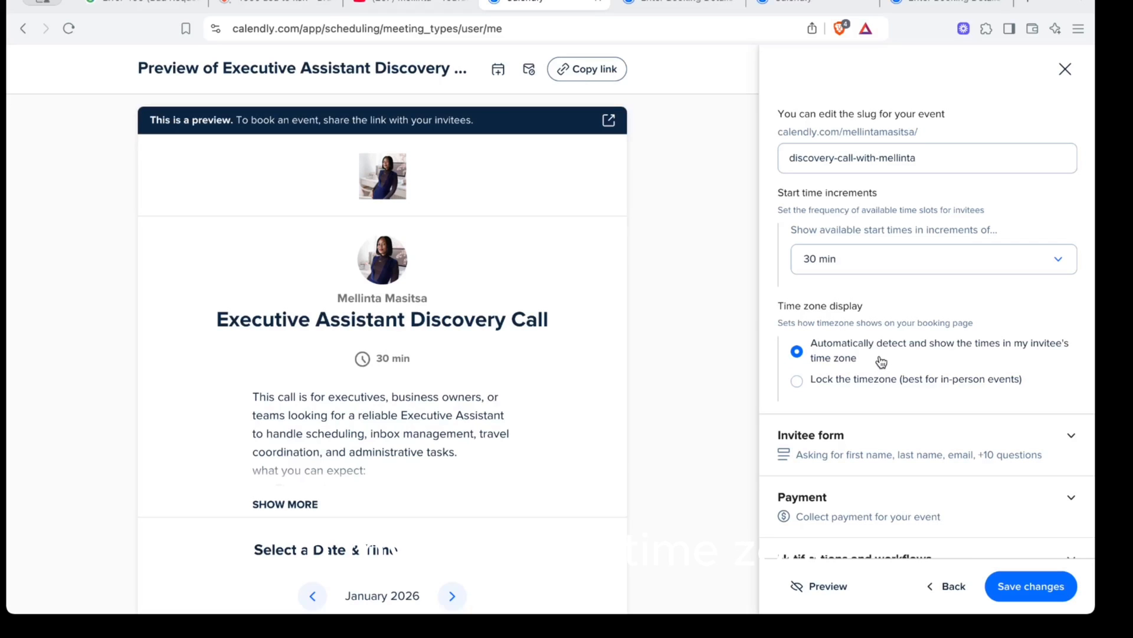
pyautogui.scroll(-2, 882, 361)
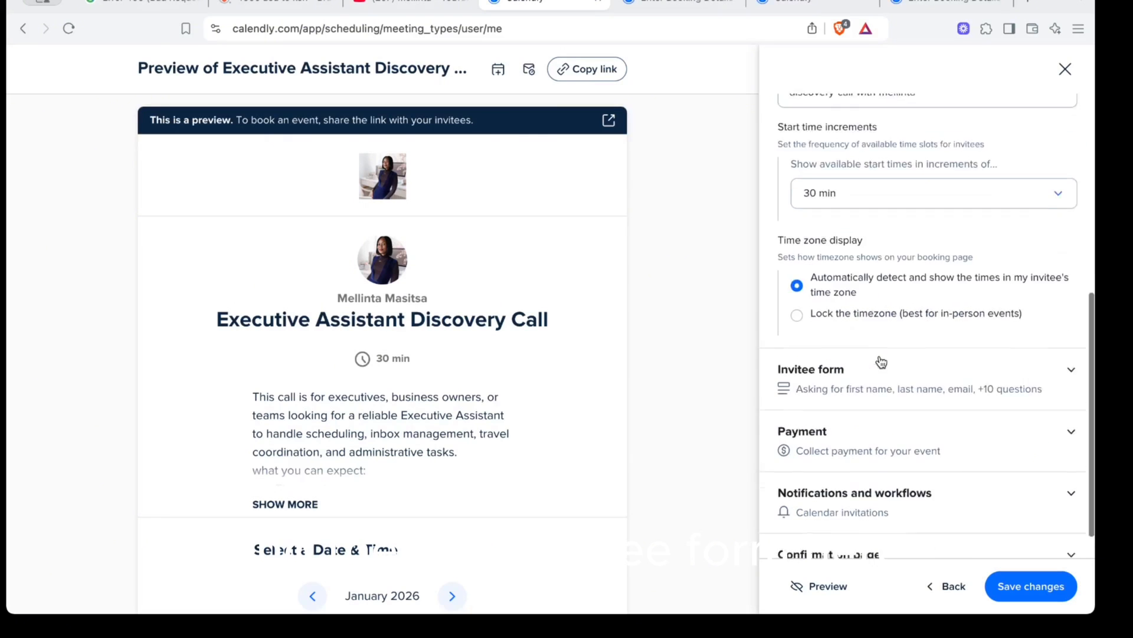
# - Select First Name, Last Name, Email as the invitee details collected in the invitee form
pyautogui.click(882, 353)
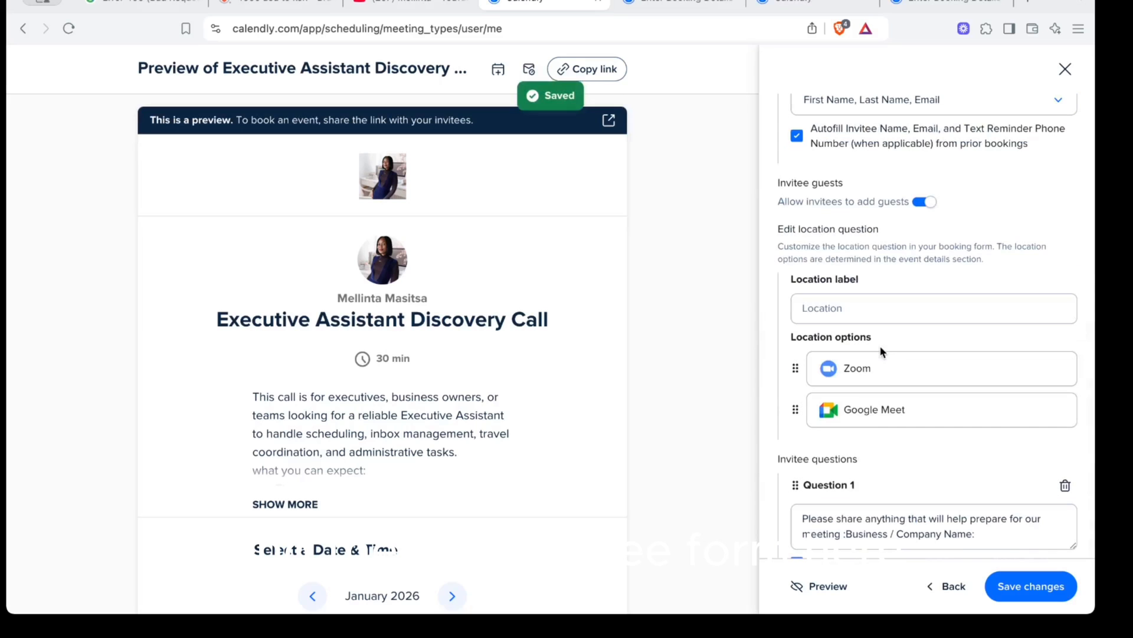
pyautogui.scroll(5, 882, 353)
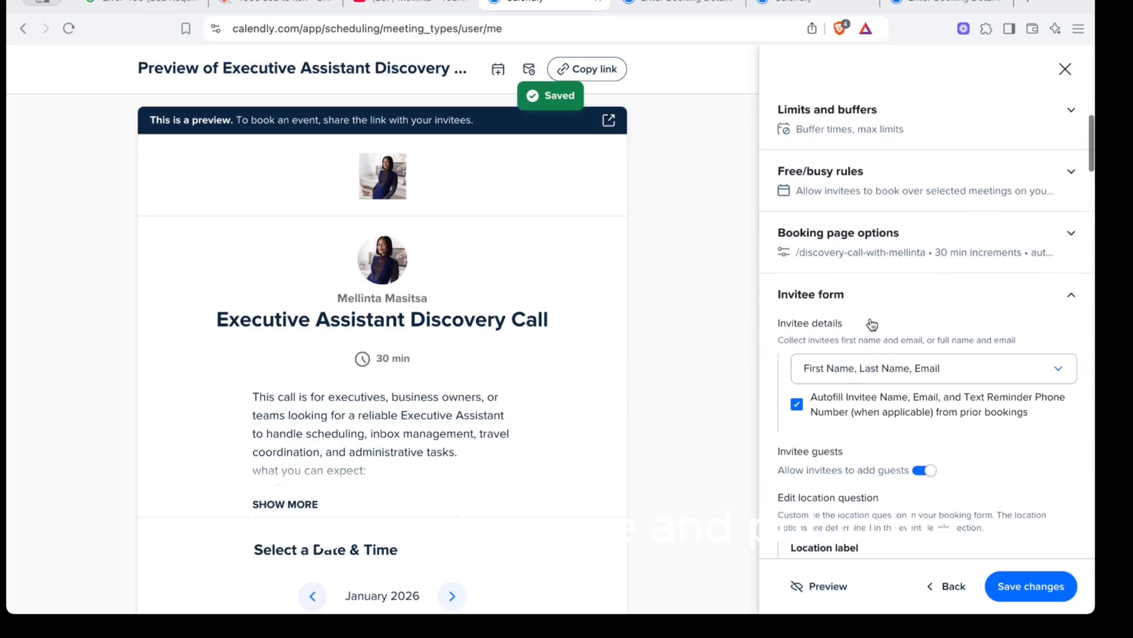
pyautogui.scroll(-3, 872, 324)
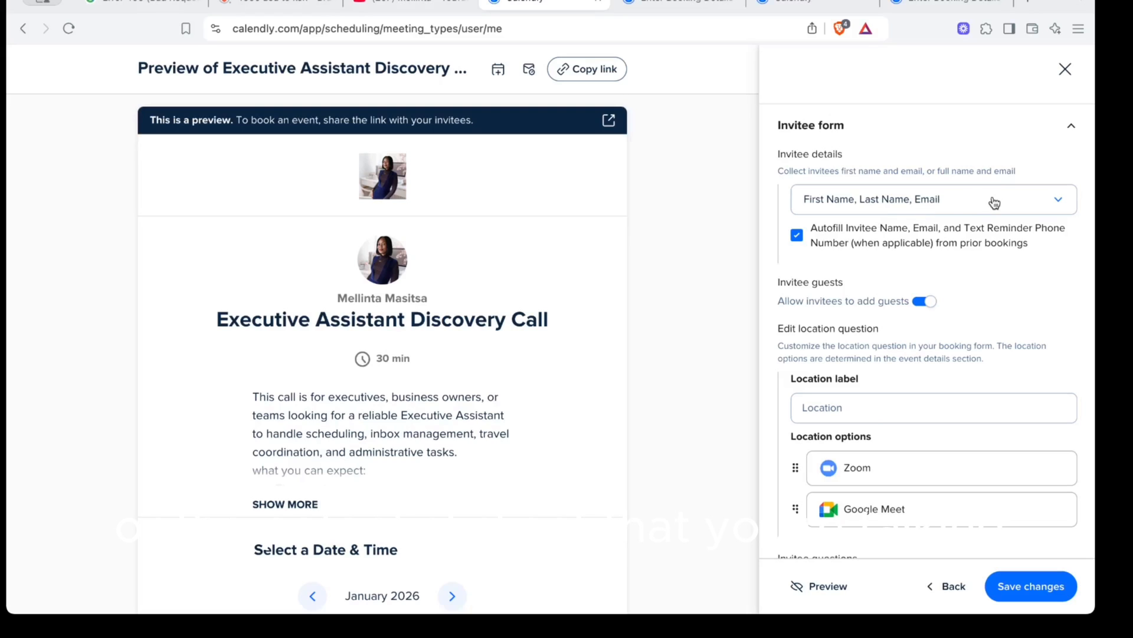
pyautogui.click(1059, 201)
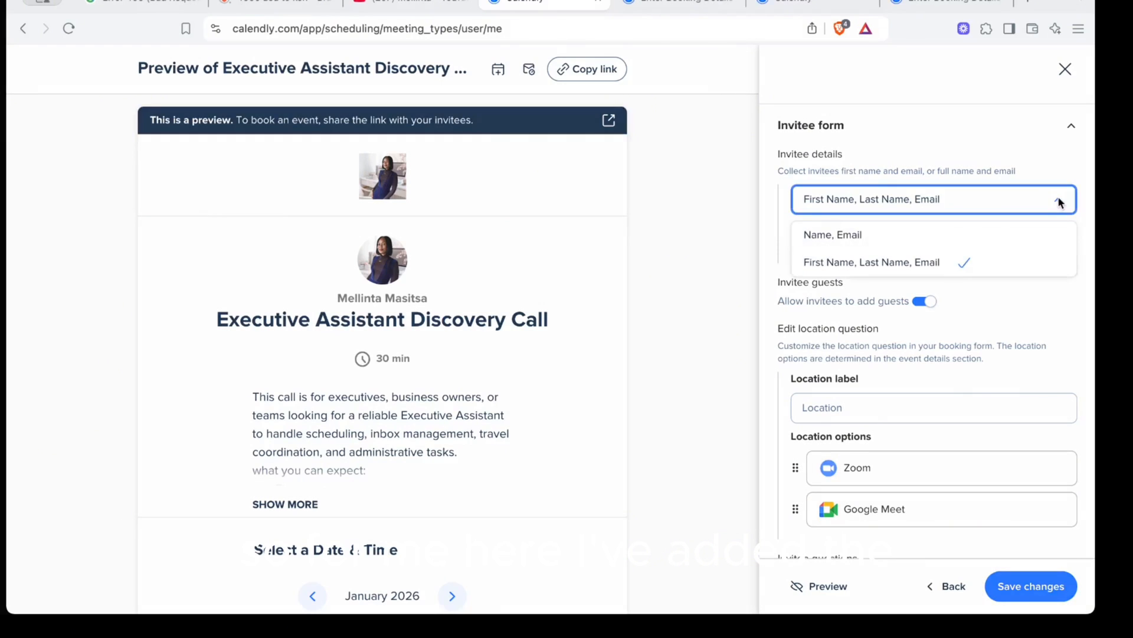
pyautogui.click(951, 264)
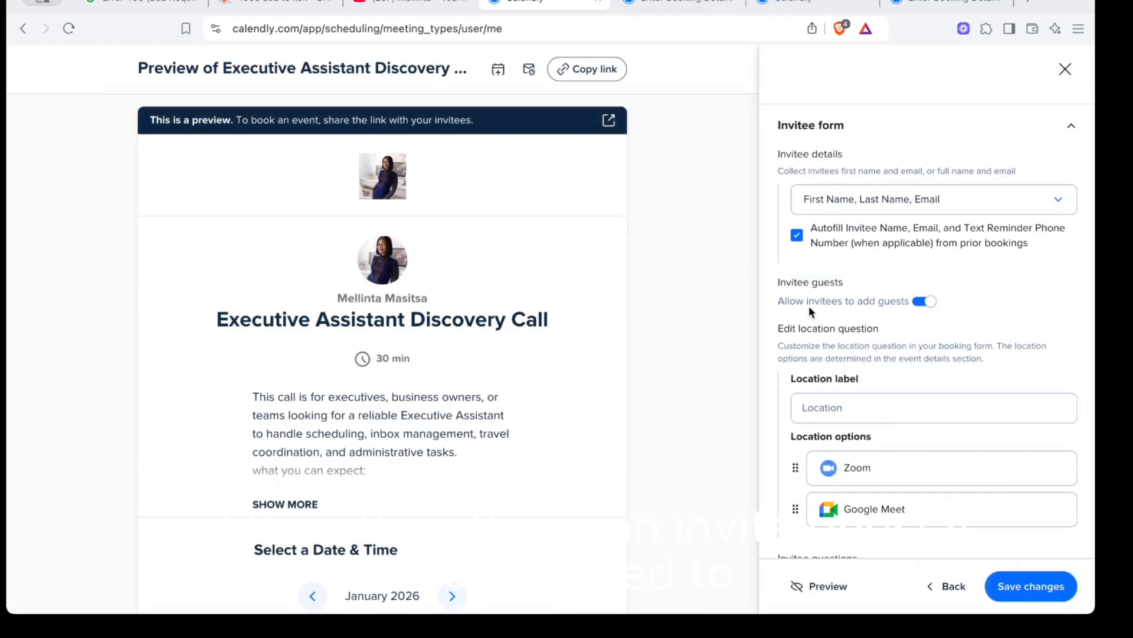
# - Review the invitee form's guest setting, location question and first two invitee questions
pyautogui.scroll(-2, 870, 304)
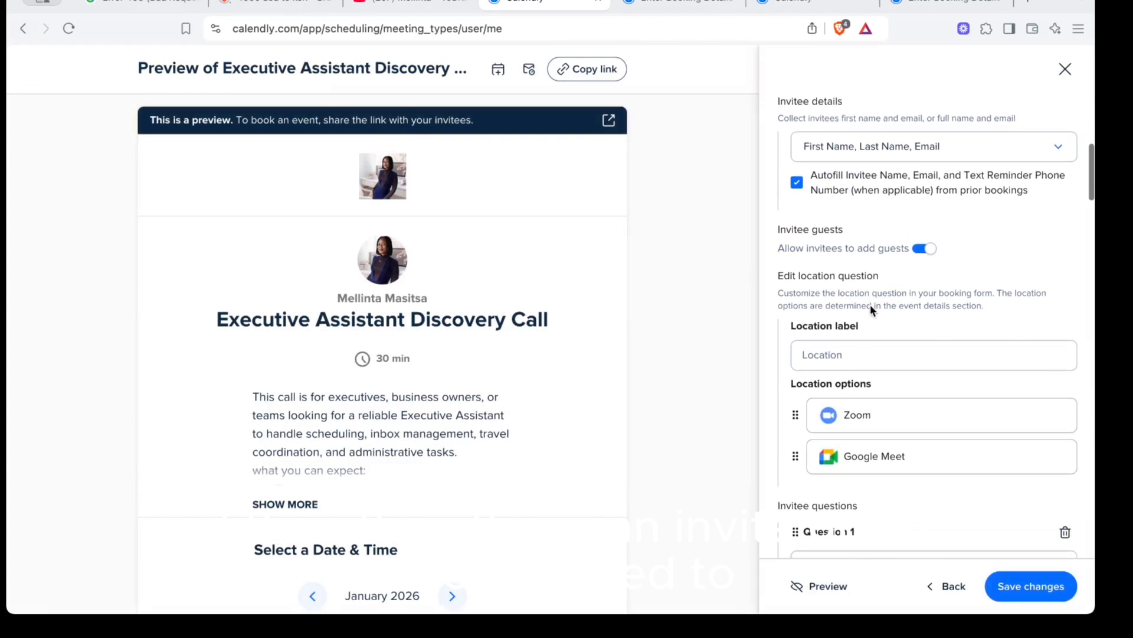
pyautogui.scroll(-2, 870, 305)
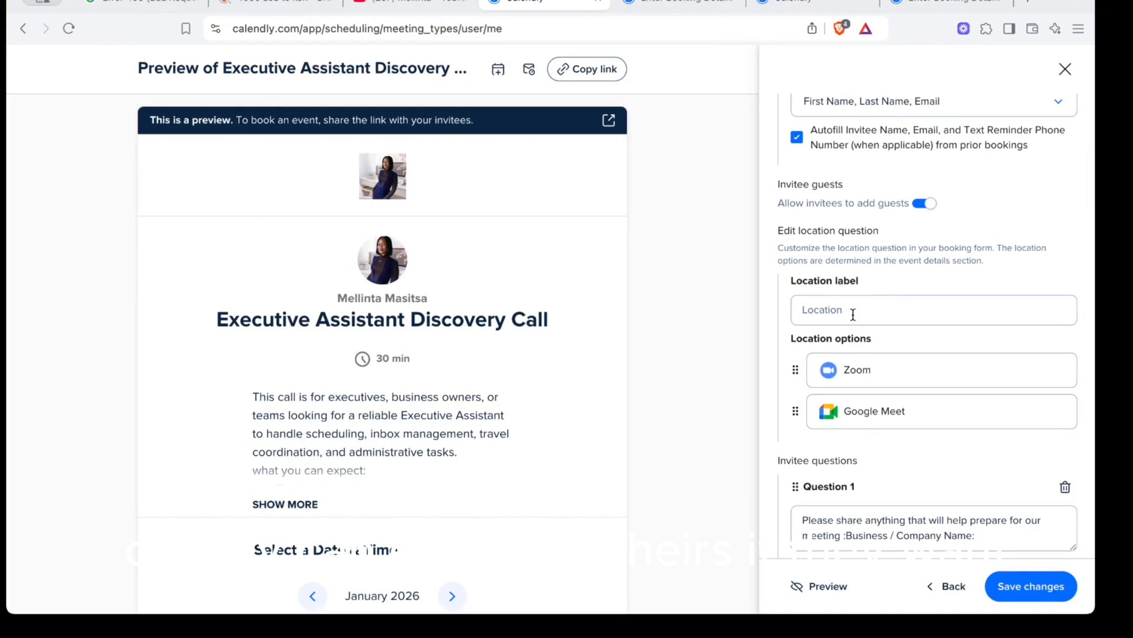
pyautogui.scroll(-5, 845, 349)
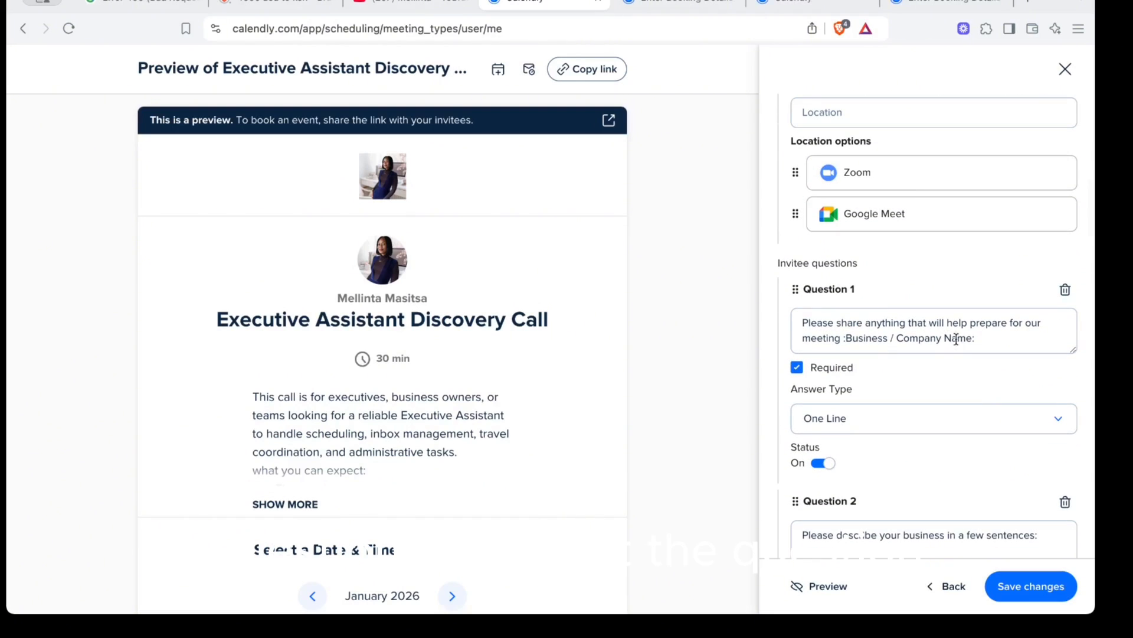
pyautogui.scroll(-2, 965, 340)
pyautogui.scroll(-3, 965, 341)
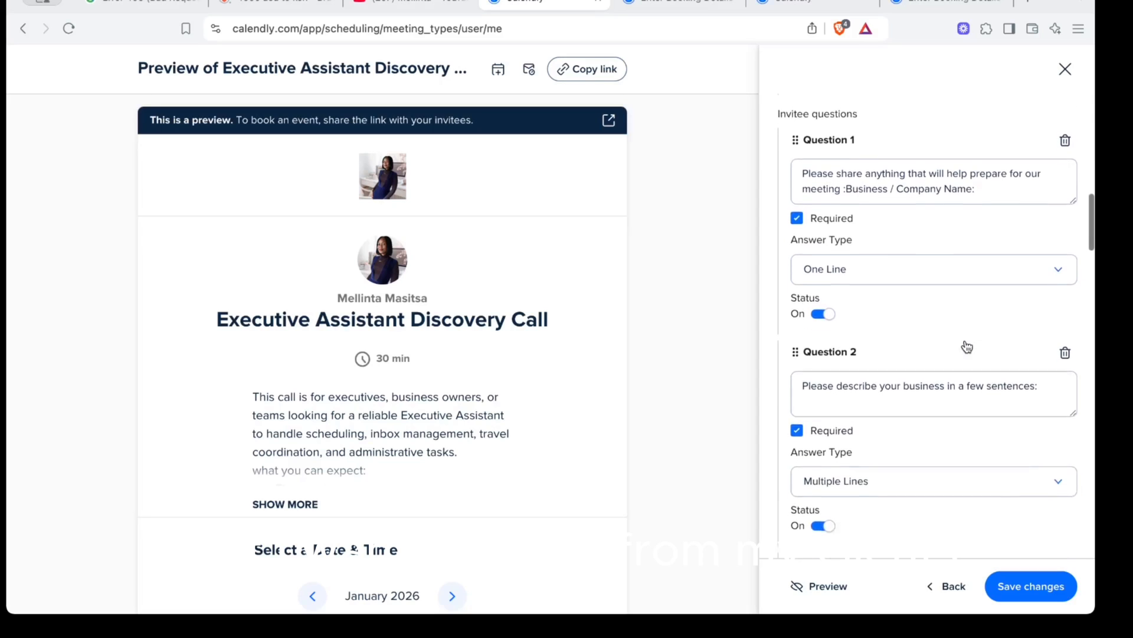
pyautogui.scroll(3, 965, 342)
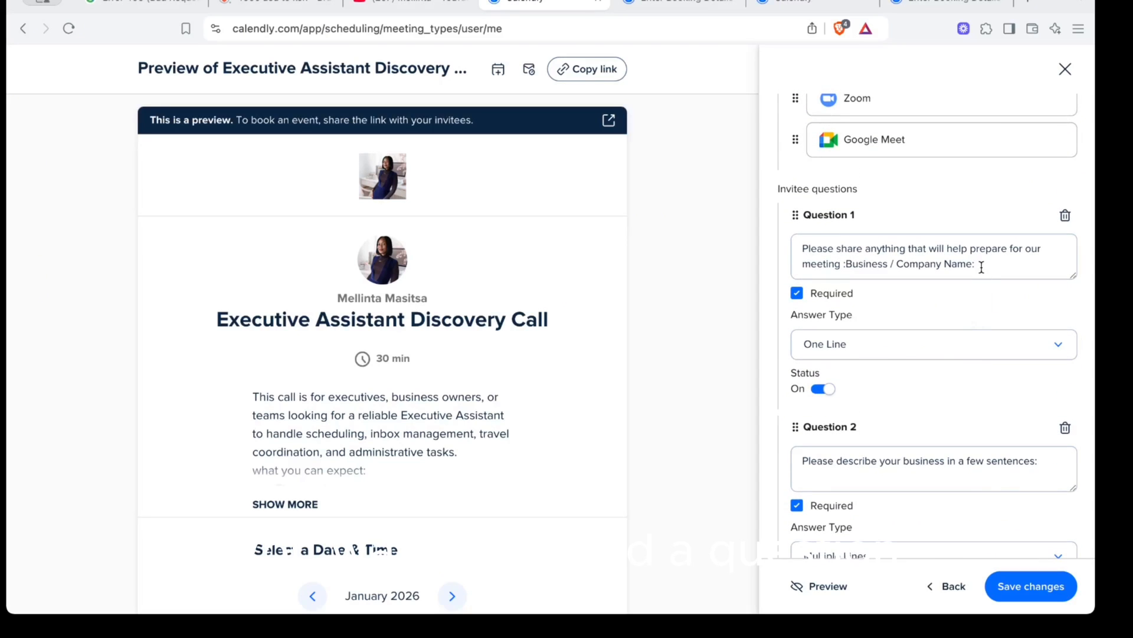
# - Copy the text of Question 1, clear the field and paste the same text back
pyautogui.moveTo(981, 264); pyautogui.dragTo(837, 242)
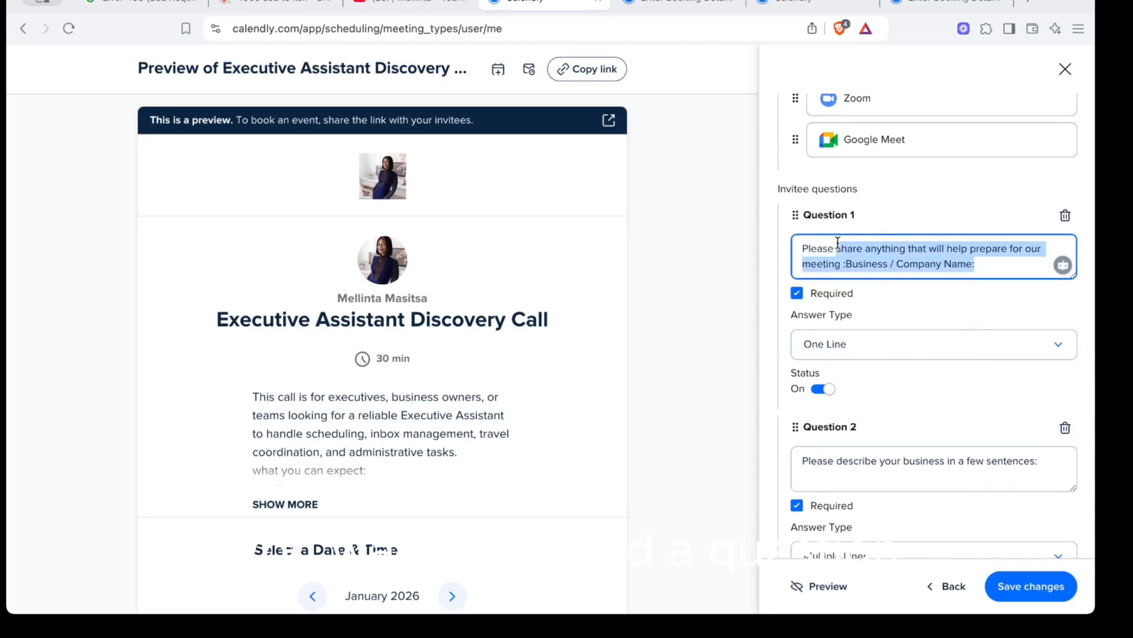
pyautogui.click(979, 266)
pyautogui.moveTo(979, 265); pyautogui.dragTo(823, 247)
pyautogui.hotkey('ctrl', 'c')
pyautogui.rightClick(823, 246)
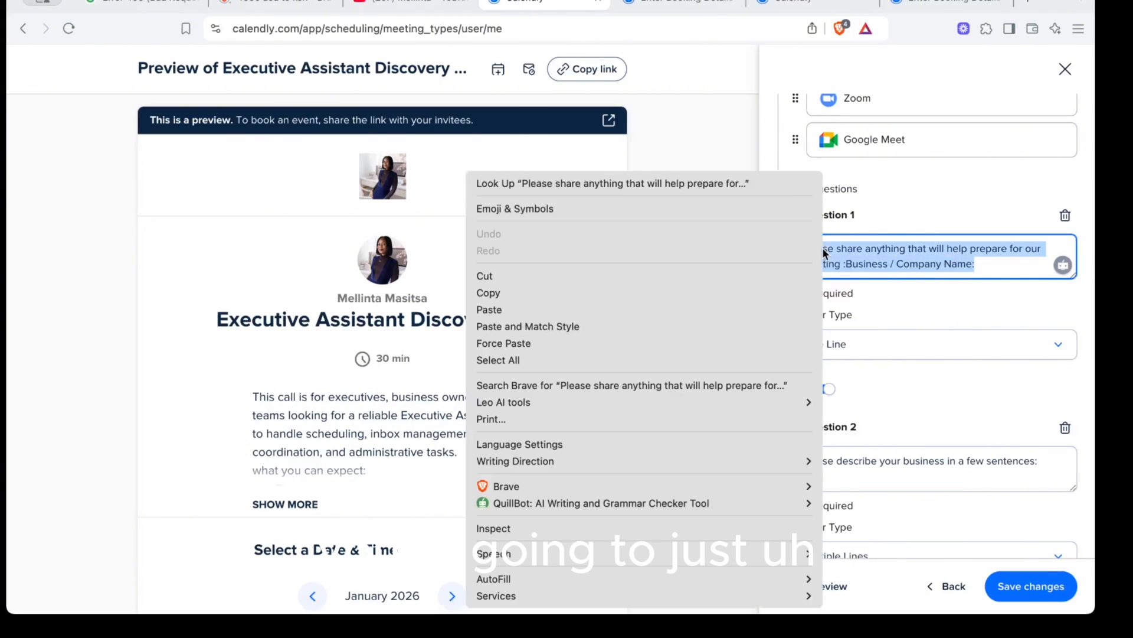
pyautogui.click(738, 293)
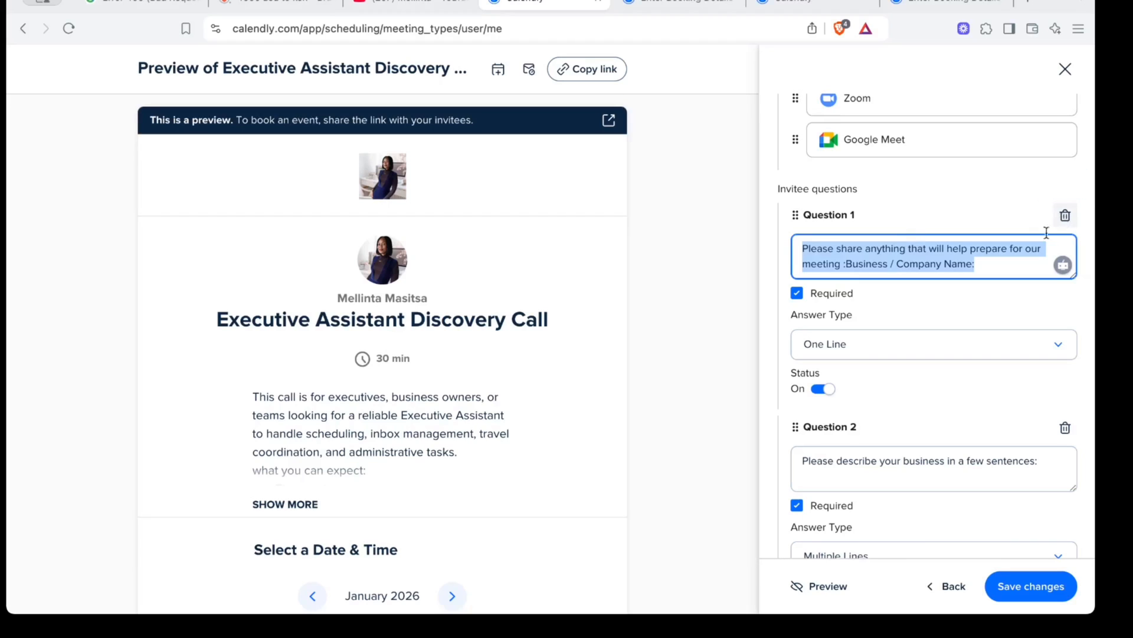
pyautogui.press('BackSpace')
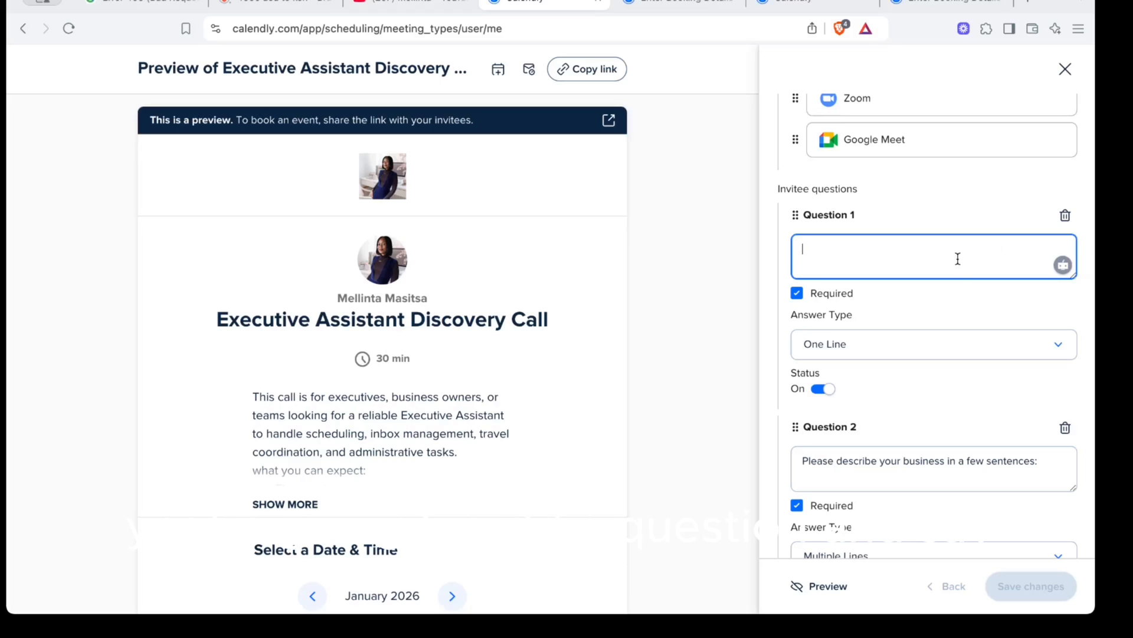
pyautogui.rightClick(959, 261)
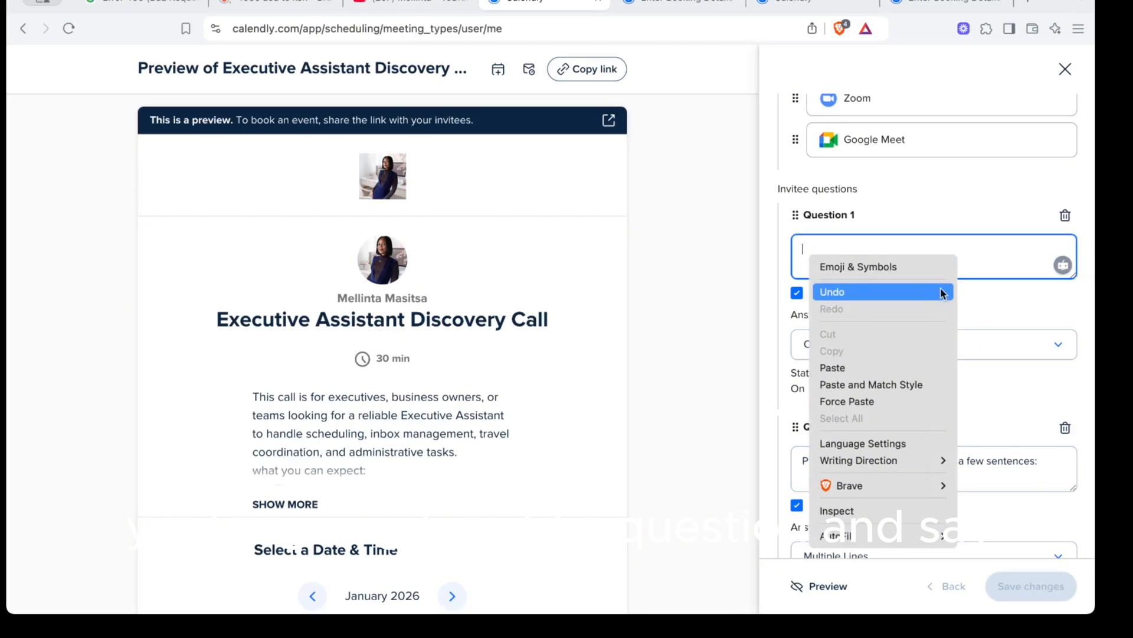
pyautogui.click(902, 367)
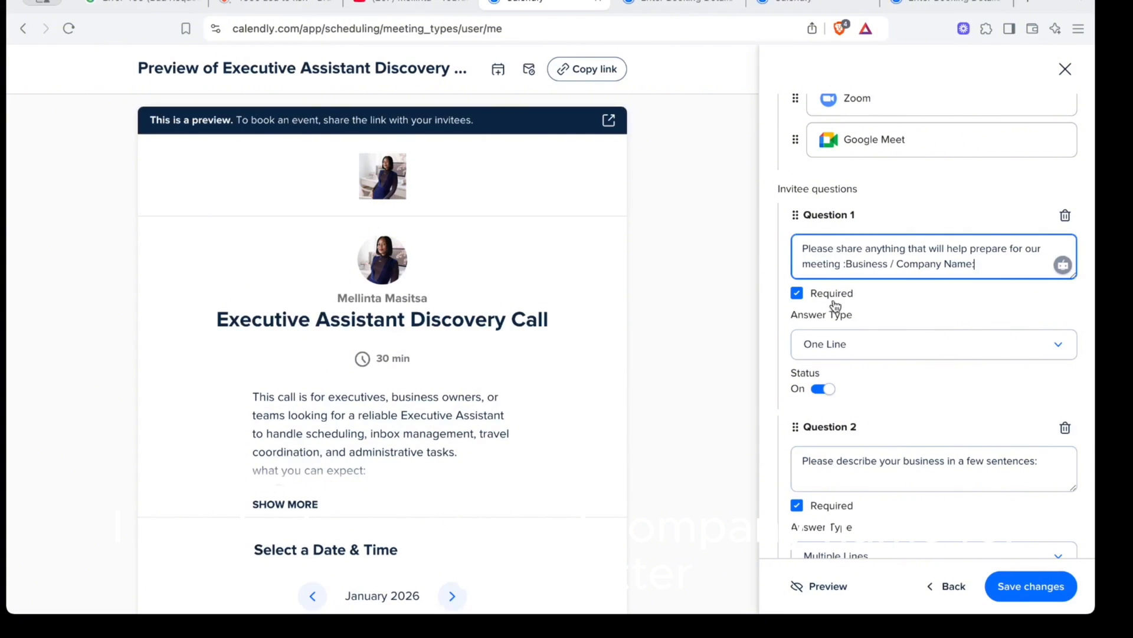
# - Switch Question 1's Required setting off and on again, and change its answer type to Checkboxes and back to One Line
pyautogui.click(797, 295)
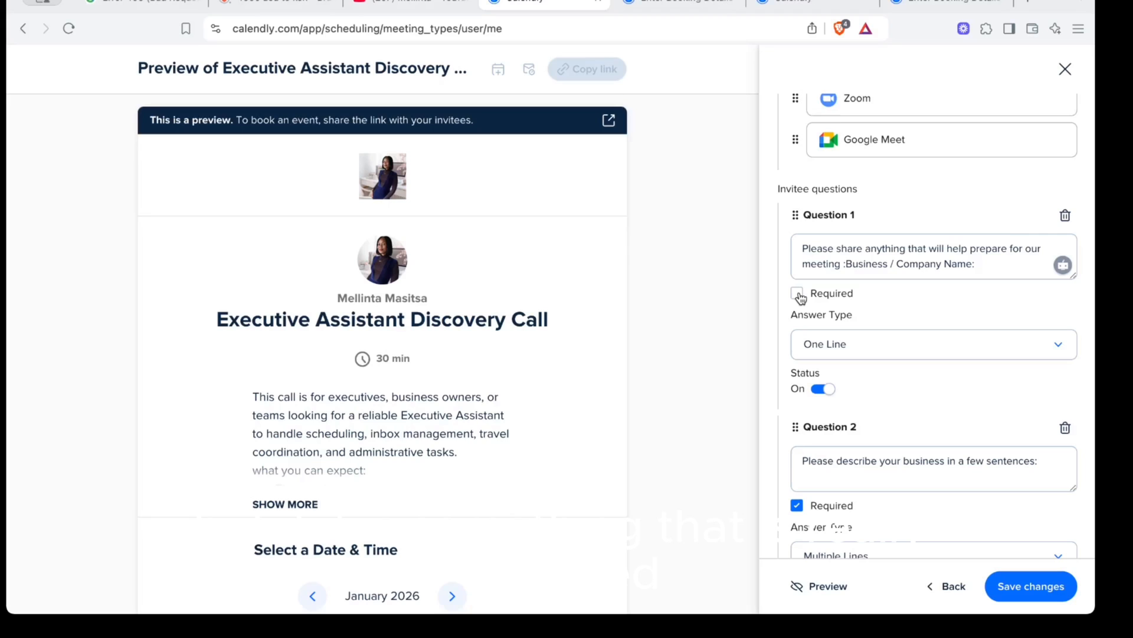
pyautogui.click(797, 294)
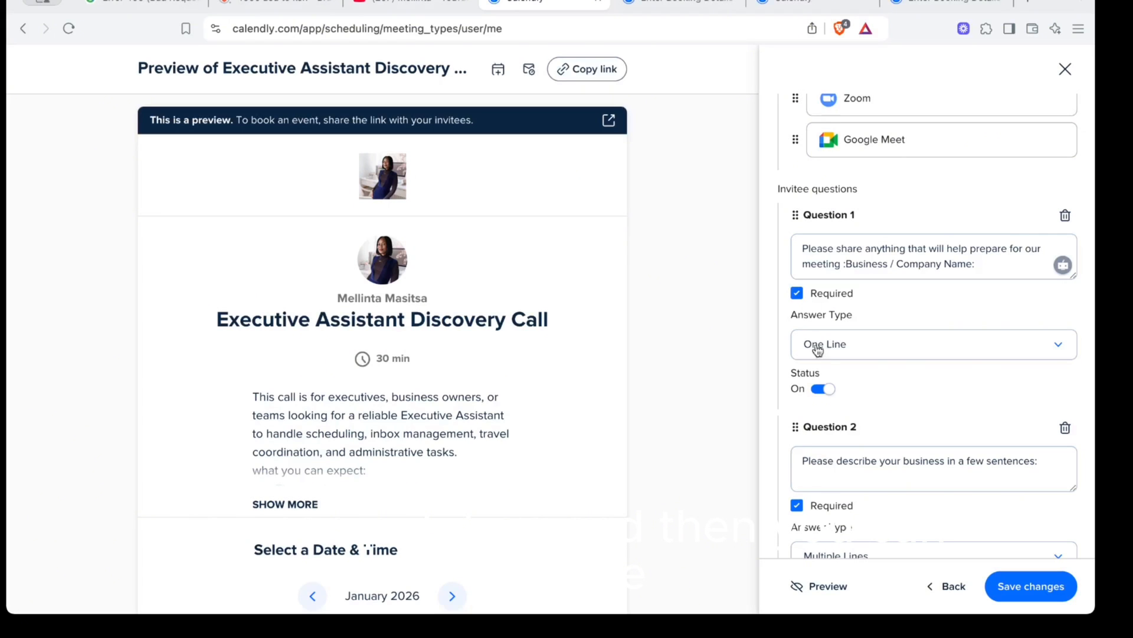
pyautogui.click(866, 348)
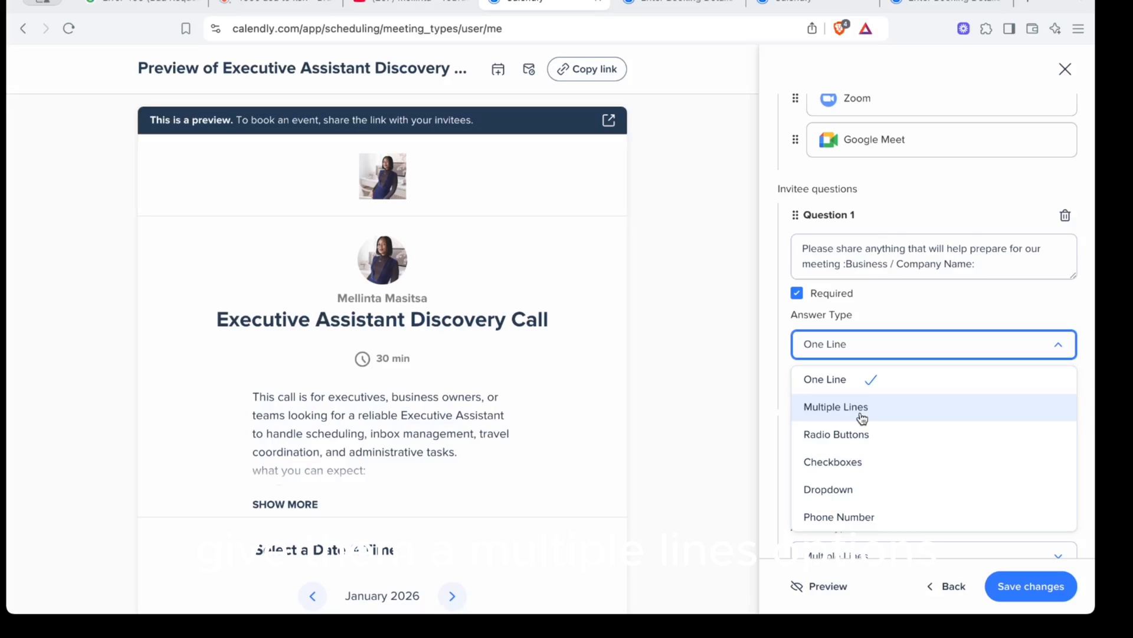
pyautogui.click(846, 465)
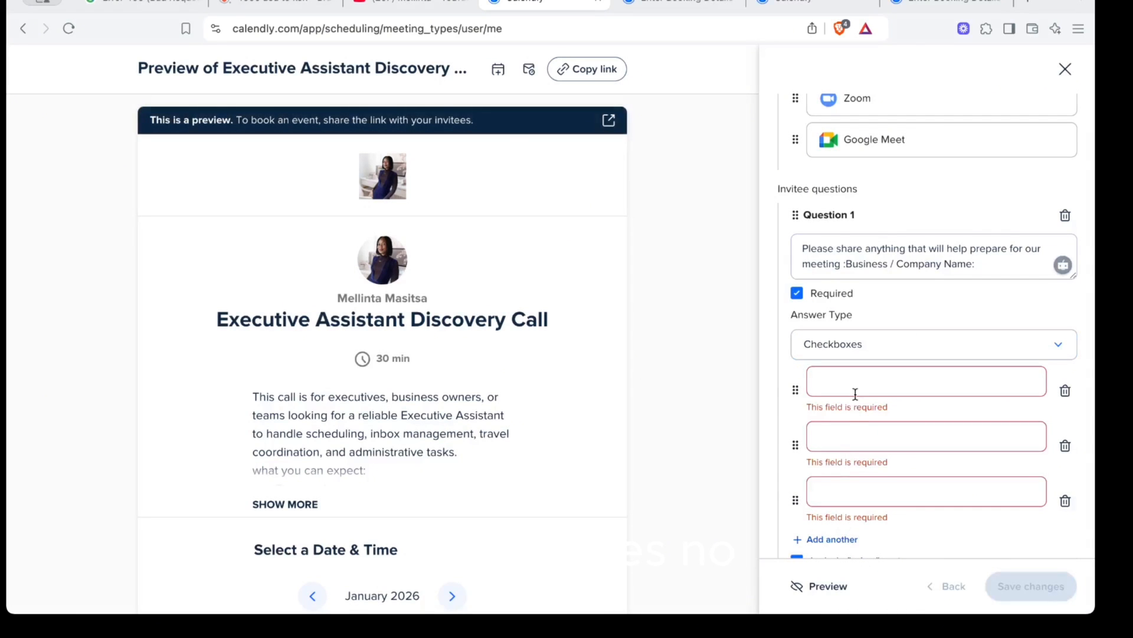
pyautogui.click(1057, 345)
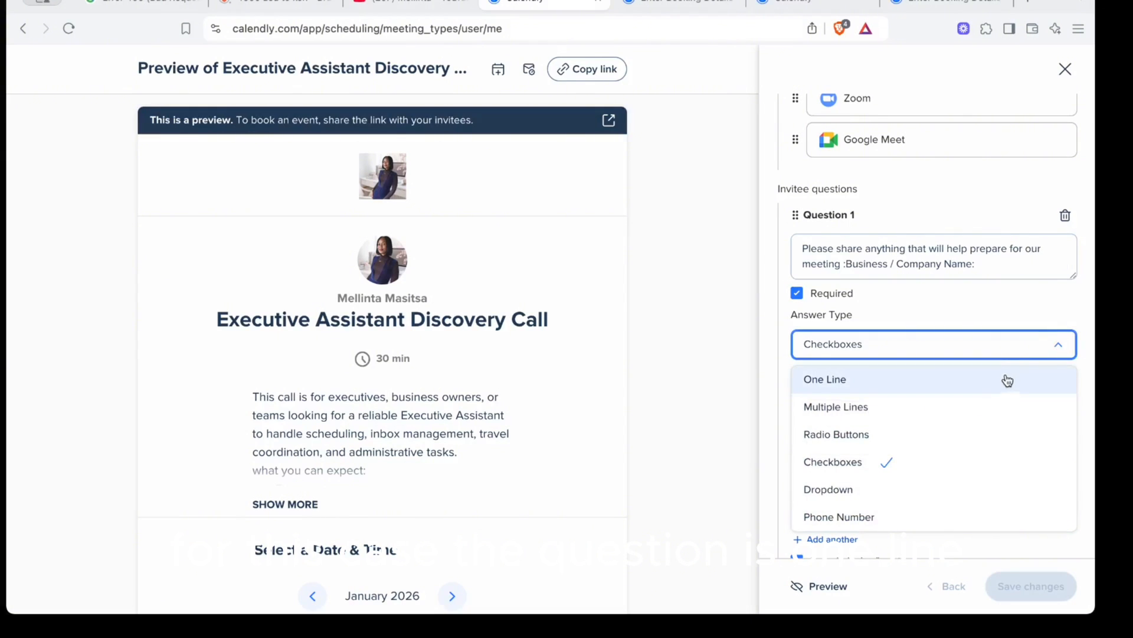
pyautogui.click(999, 383)
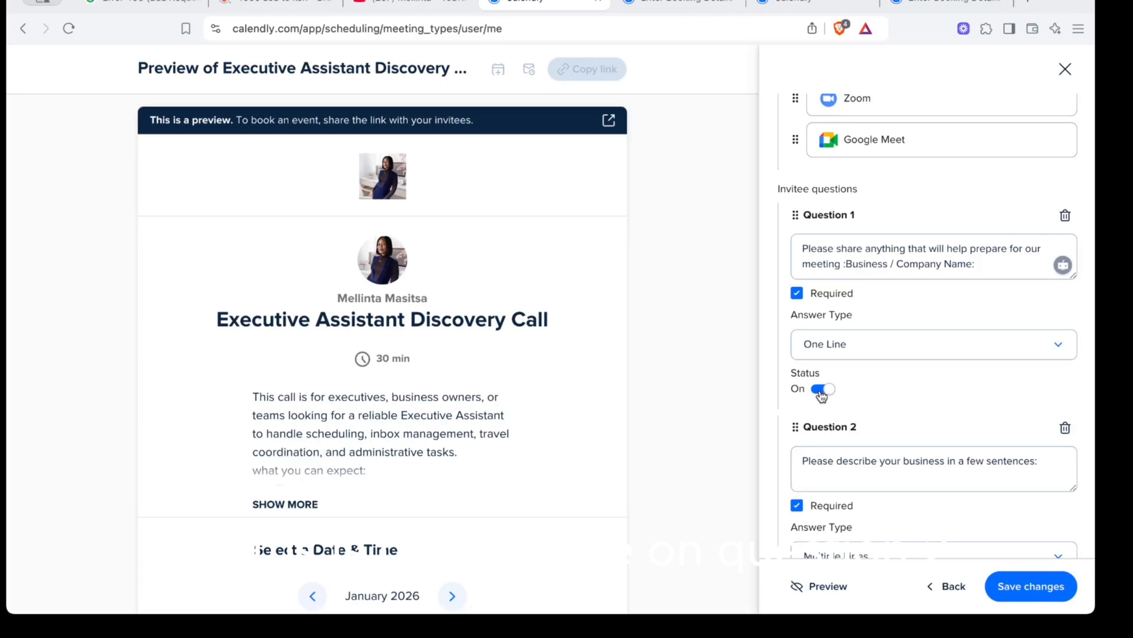
# - Copy the text of Question 3, clear the field, paste the same text back and reselect Multiple Lines as its answer type
pyautogui.scroll(-3, 878, 388)
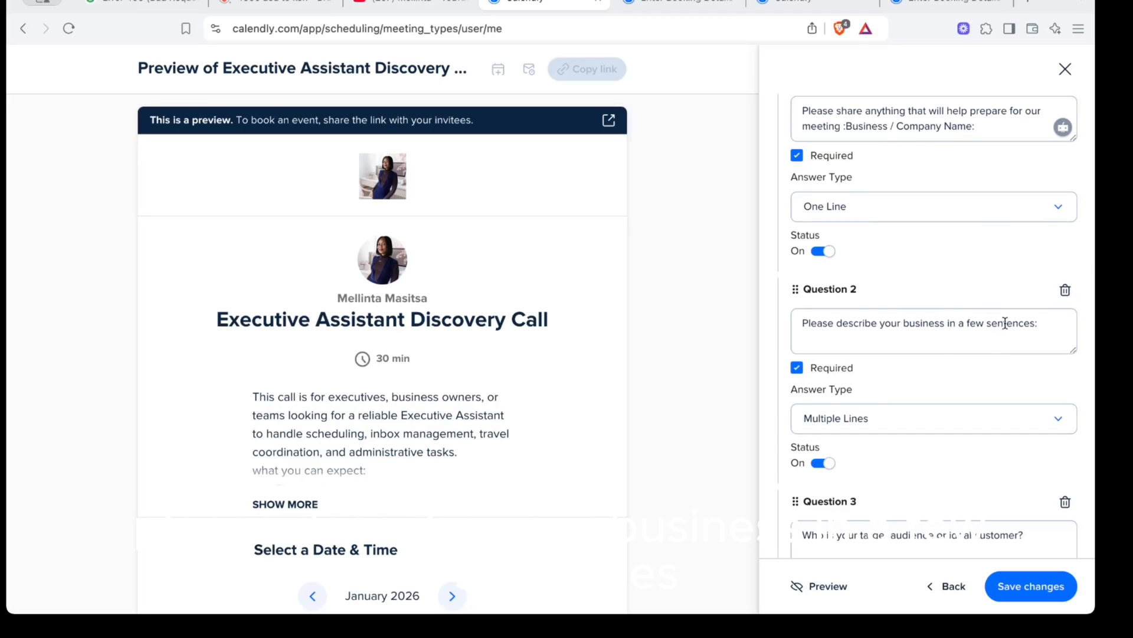
pyautogui.scroll(-1, 915, 340)
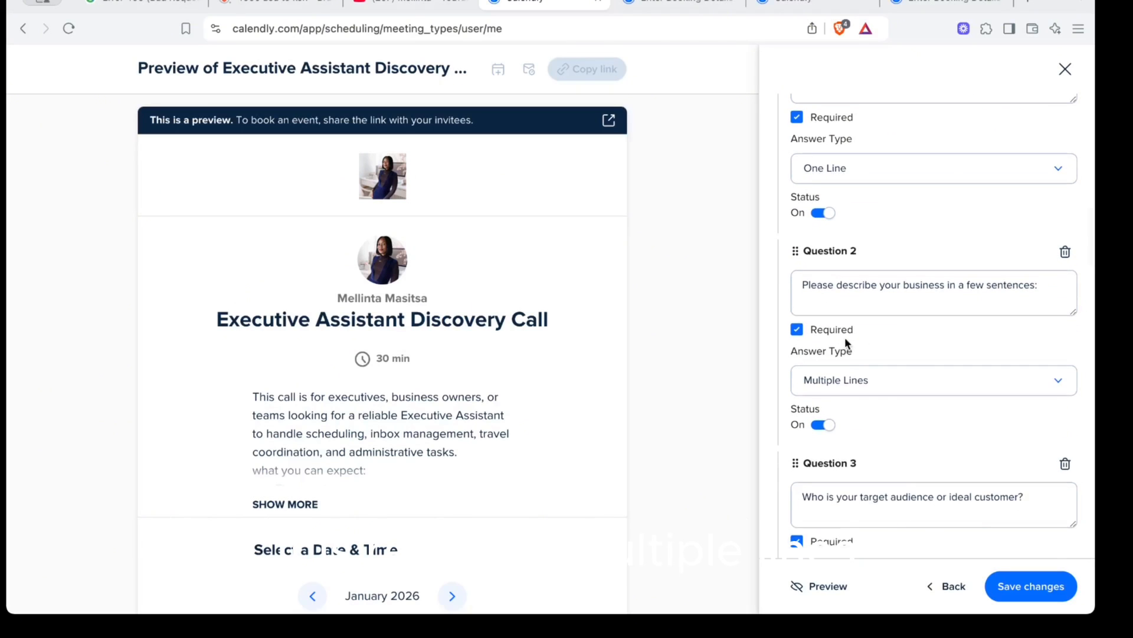
pyautogui.scroll(-1, 861, 381)
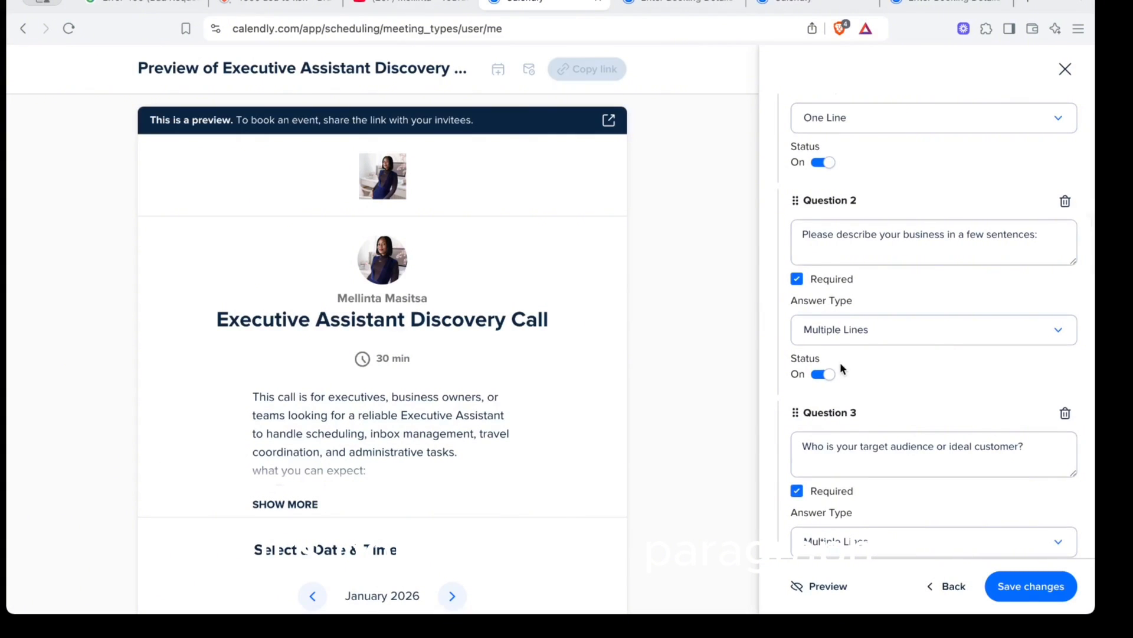
pyautogui.scroll(-1, 840, 362)
pyautogui.scroll(-1, 840, 363)
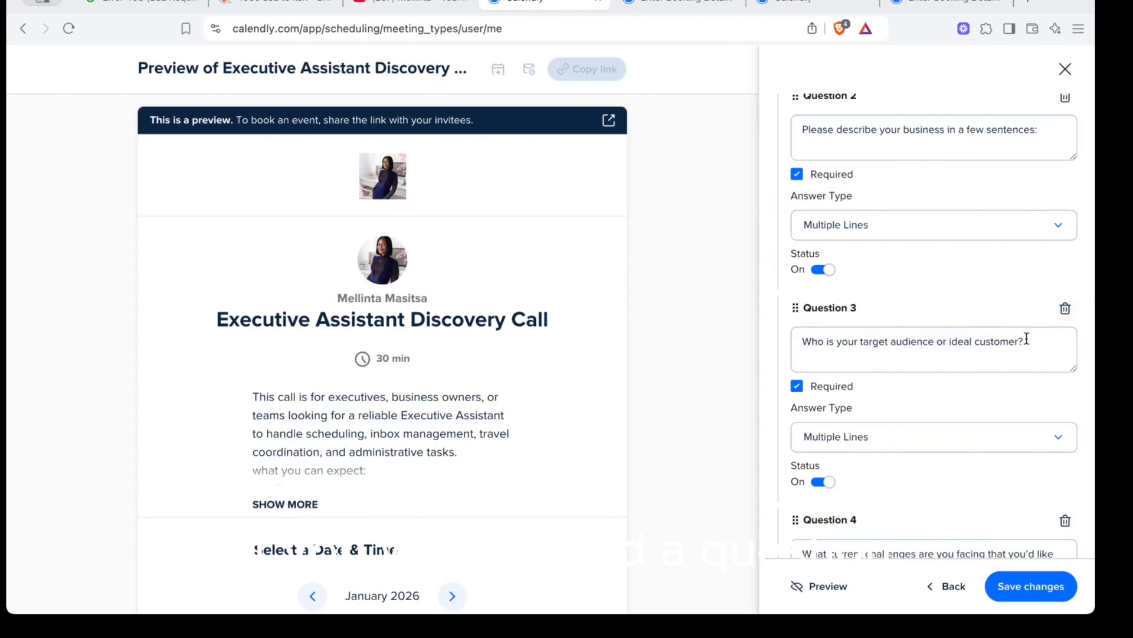
pyautogui.moveTo(1024, 341); pyautogui.dragTo(799, 343)
pyautogui.rightClick(823, 341)
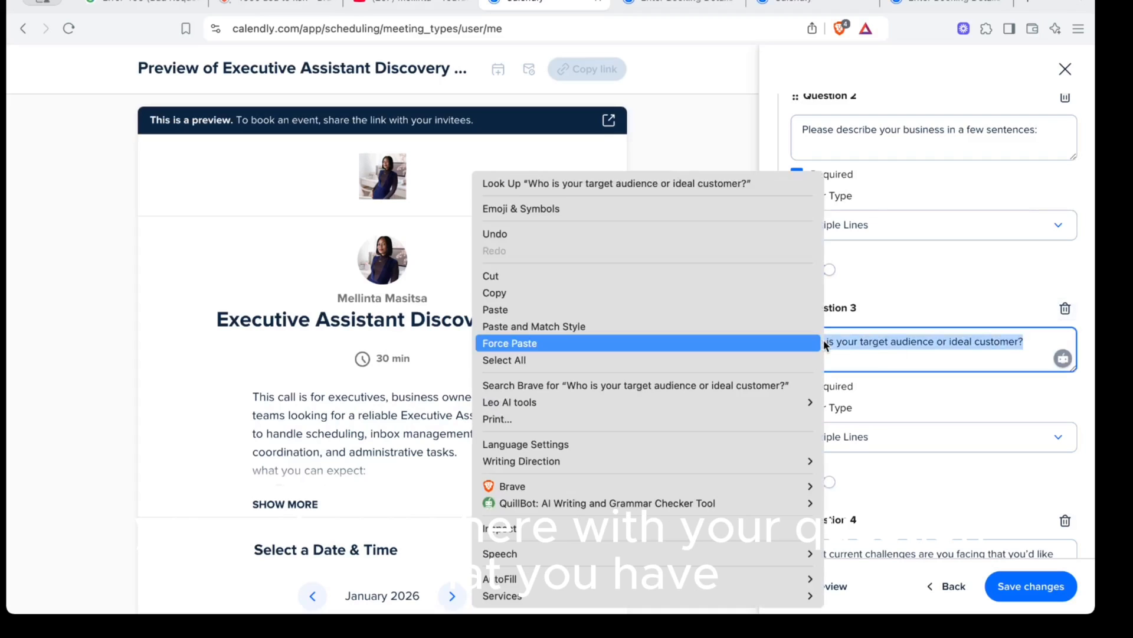
pyautogui.click(791, 293)
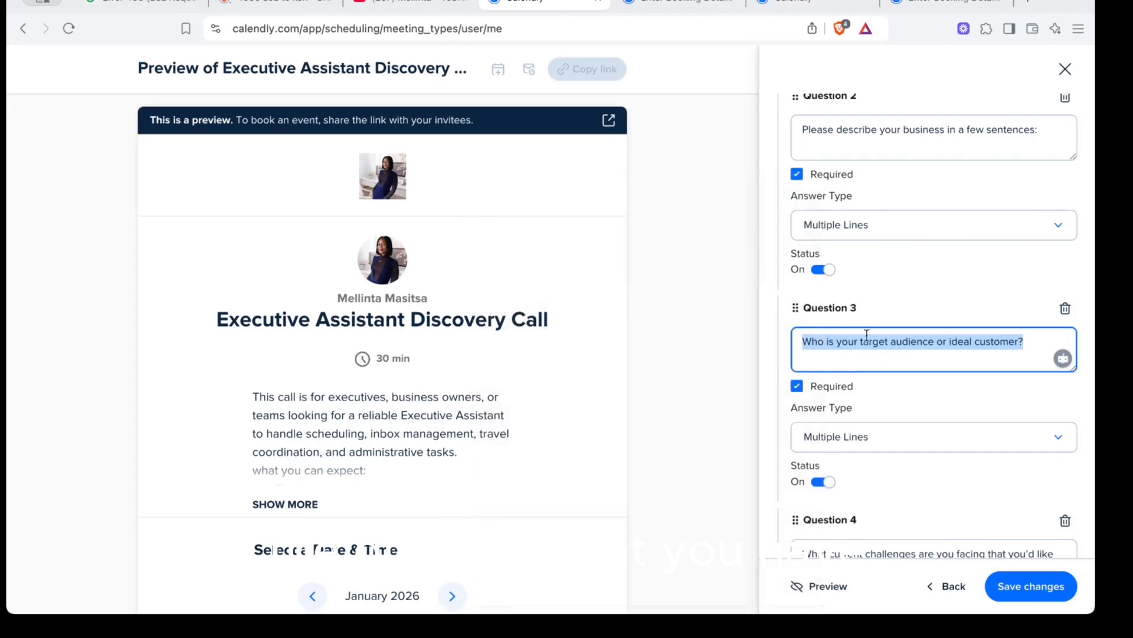
pyautogui.press('BackSpace')
pyautogui.rightClick(878, 347)
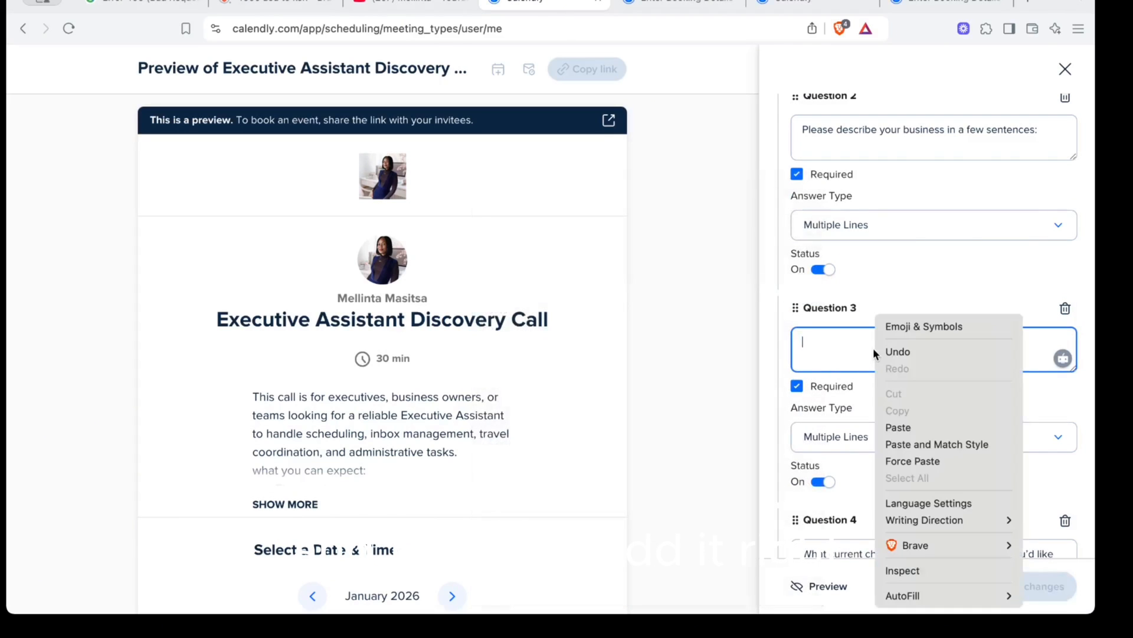
pyautogui.click(898, 427)
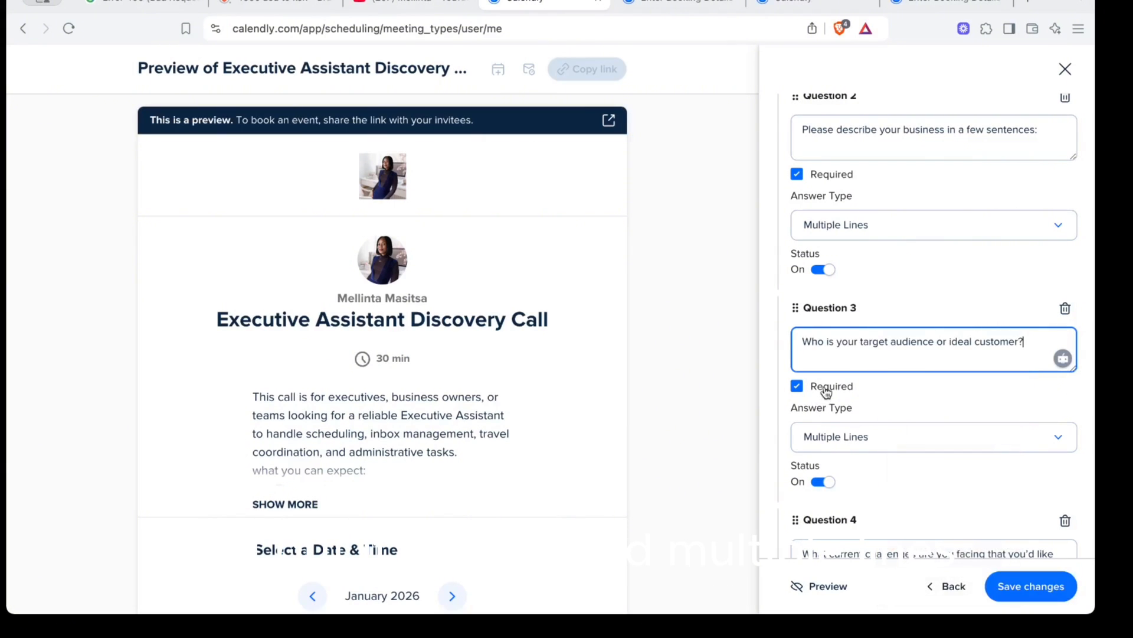
pyautogui.click(879, 438)
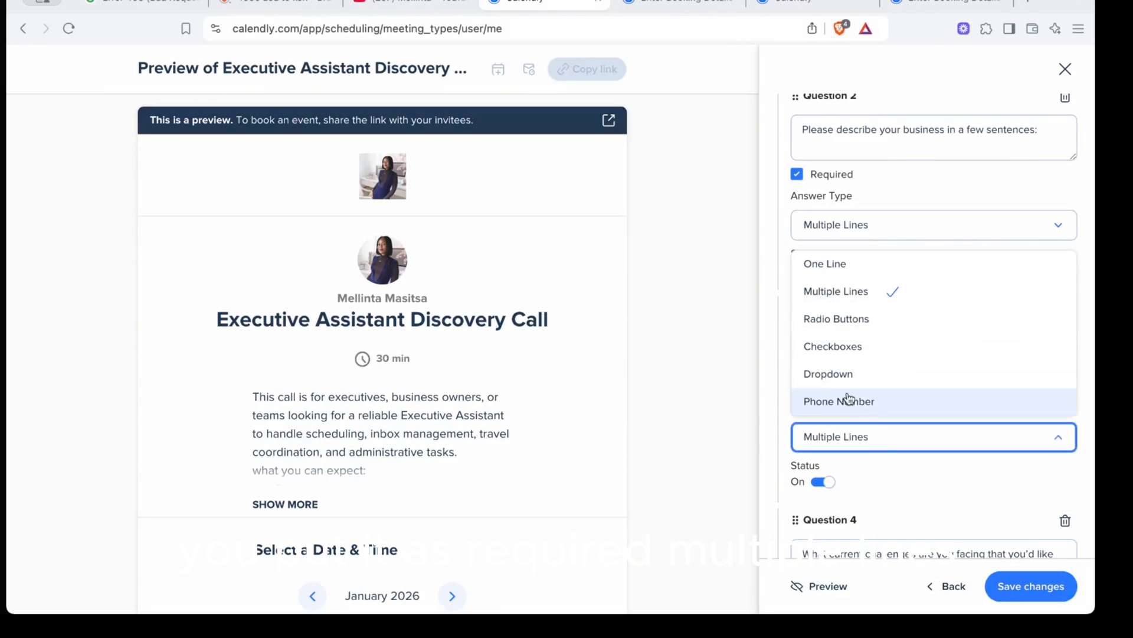
pyautogui.click(833, 293)
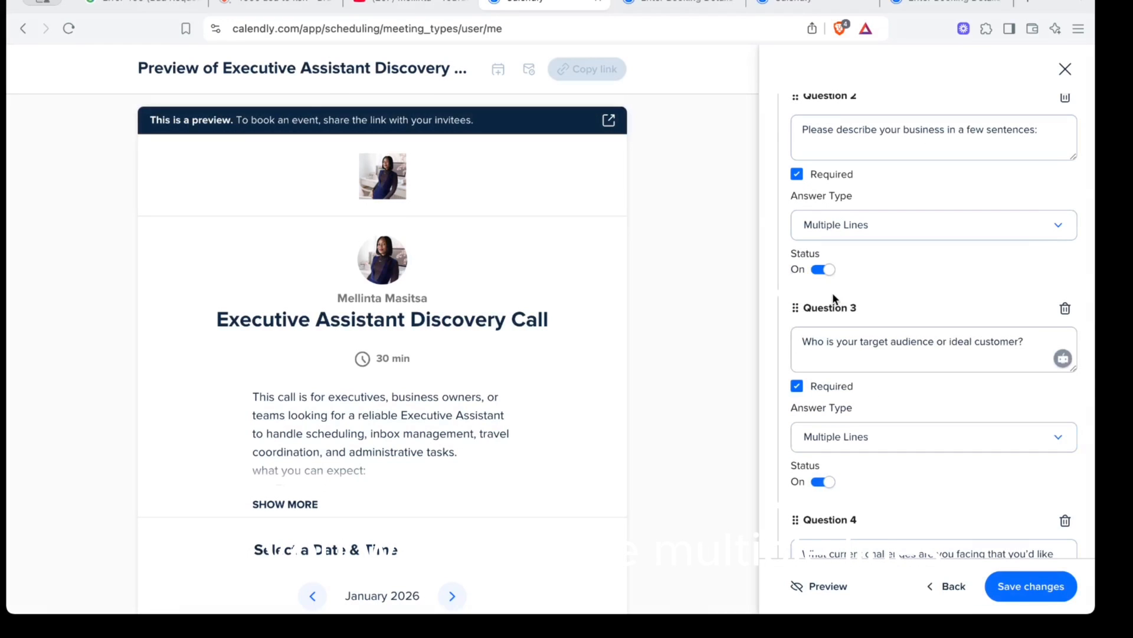
# - Copy the text of Question 6, clear the field, paste the same text back and check its available answer types
pyautogui.scroll(-3, 852, 425)
pyautogui.scroll(-5, 852, 425)
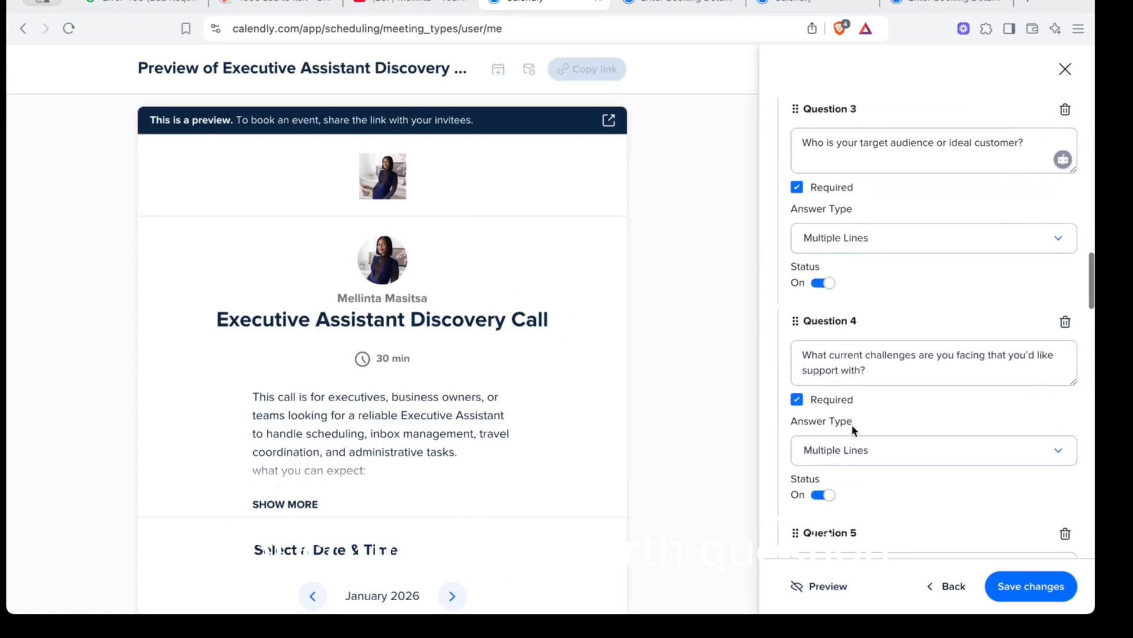
pyautogui.scroll(-5, 854, 431)
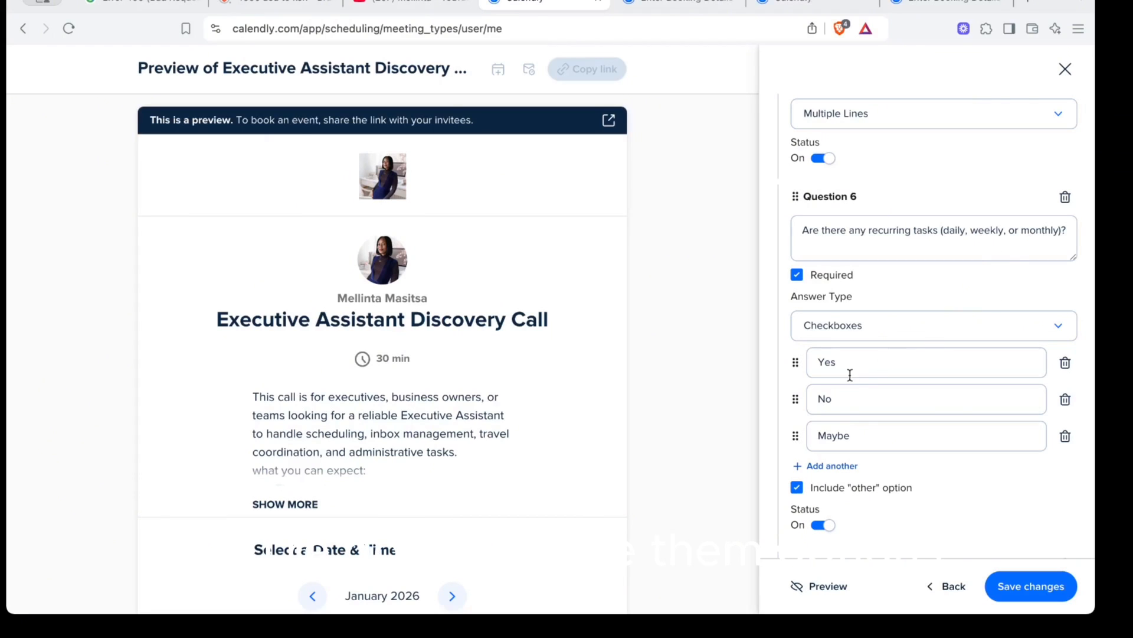
pyautogui.moveTo(1068, 227); pyautogui.dragTo(800, 228)
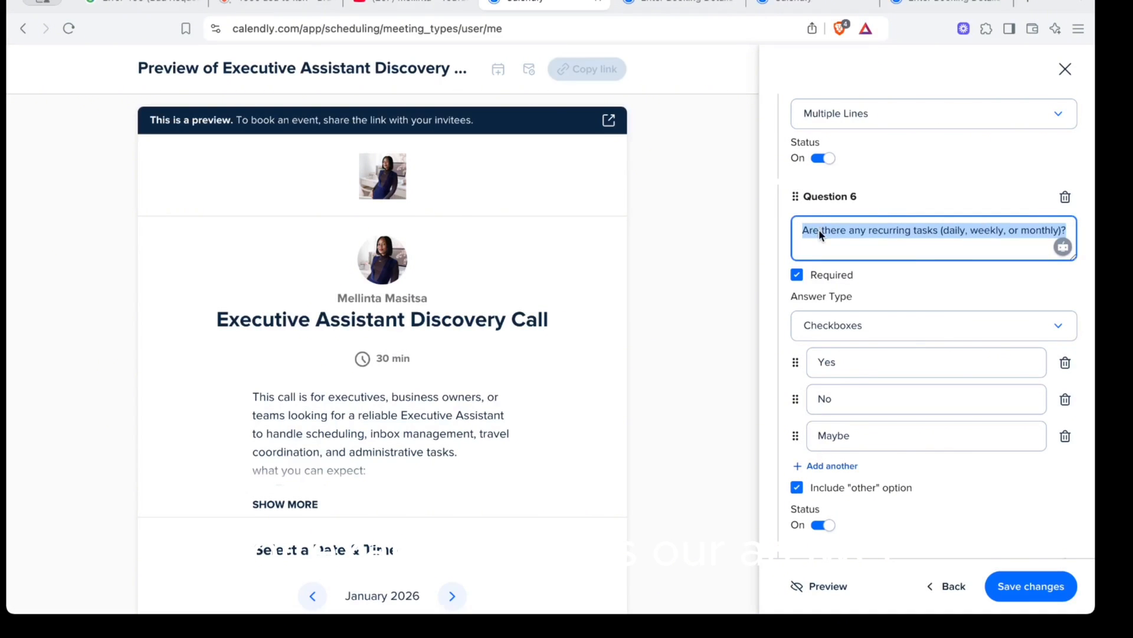
pyautogui.rightClick(820, 230)
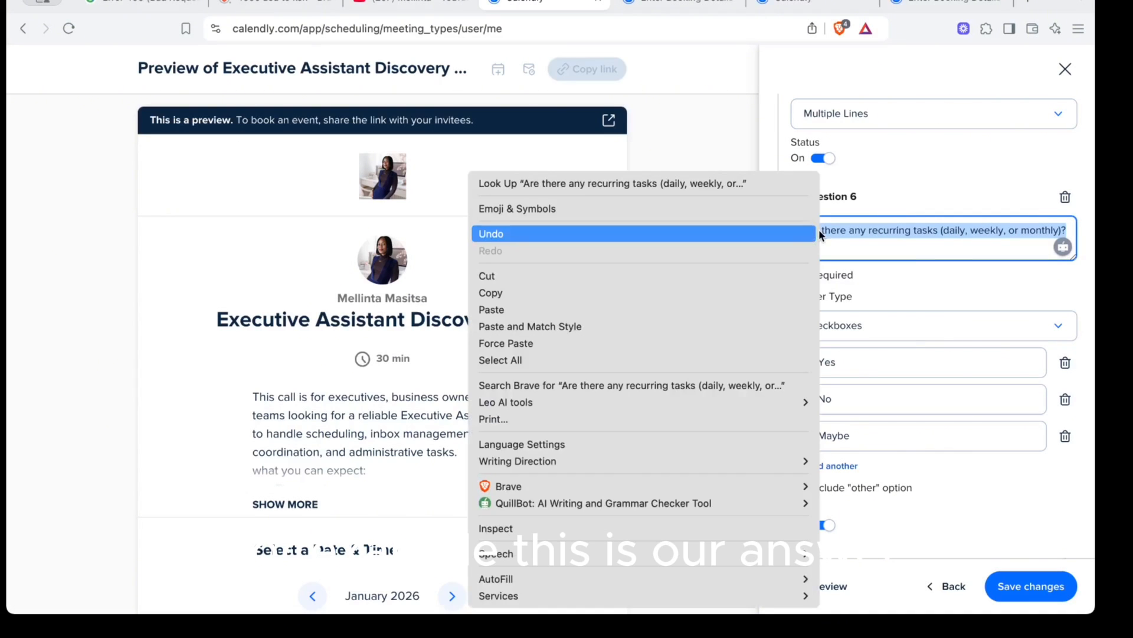
pyautogui.click(780, 291)
pyautogui.press('BackSpace')
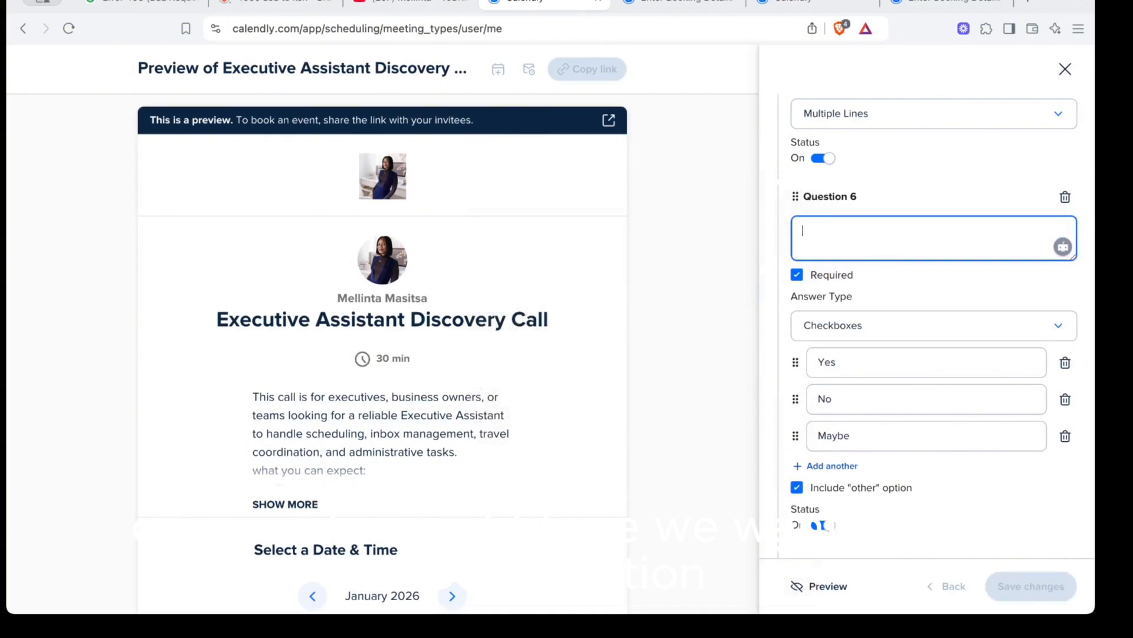
pyautogui.rightClick(860, 239)
pyautogui.click(885, 349)
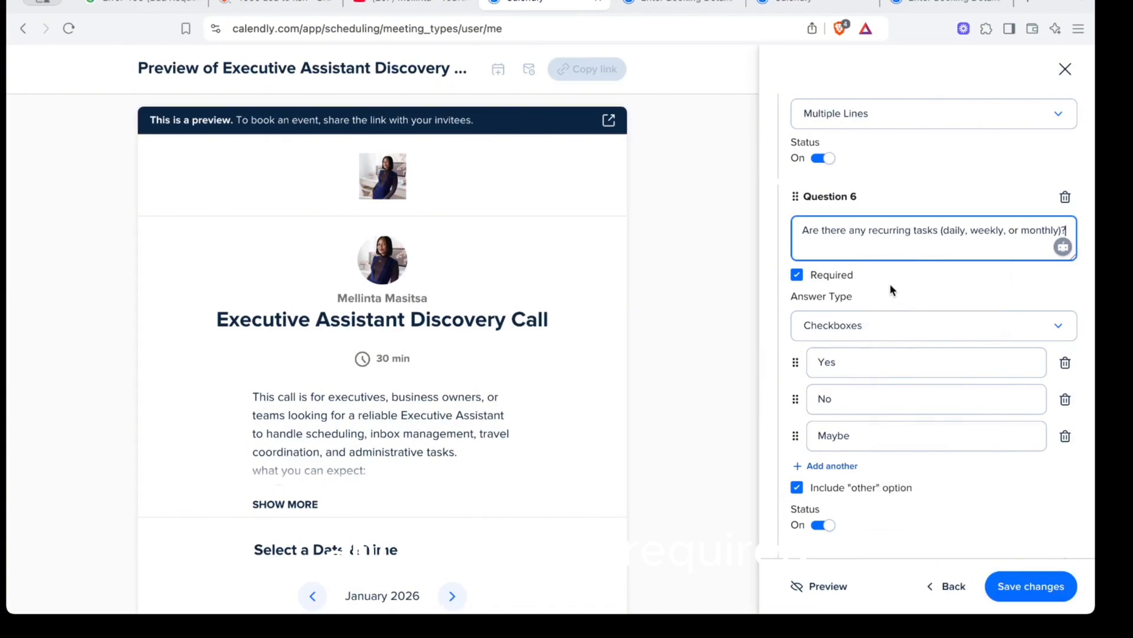
pyautogui.click(1056, 328)
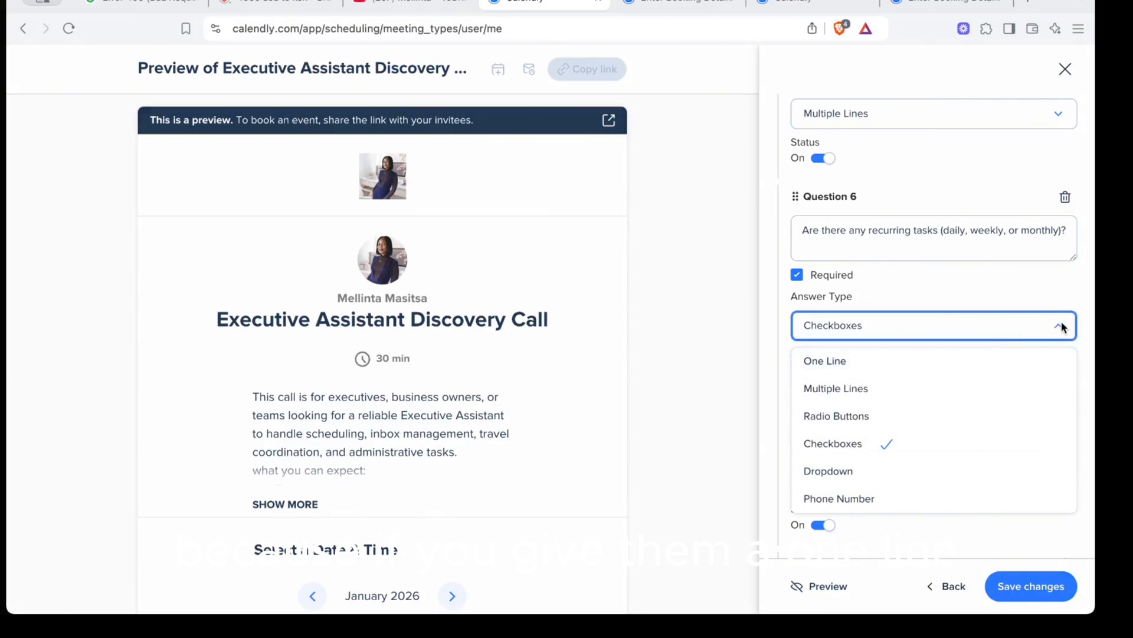
pyautogui.click(1062, 328)
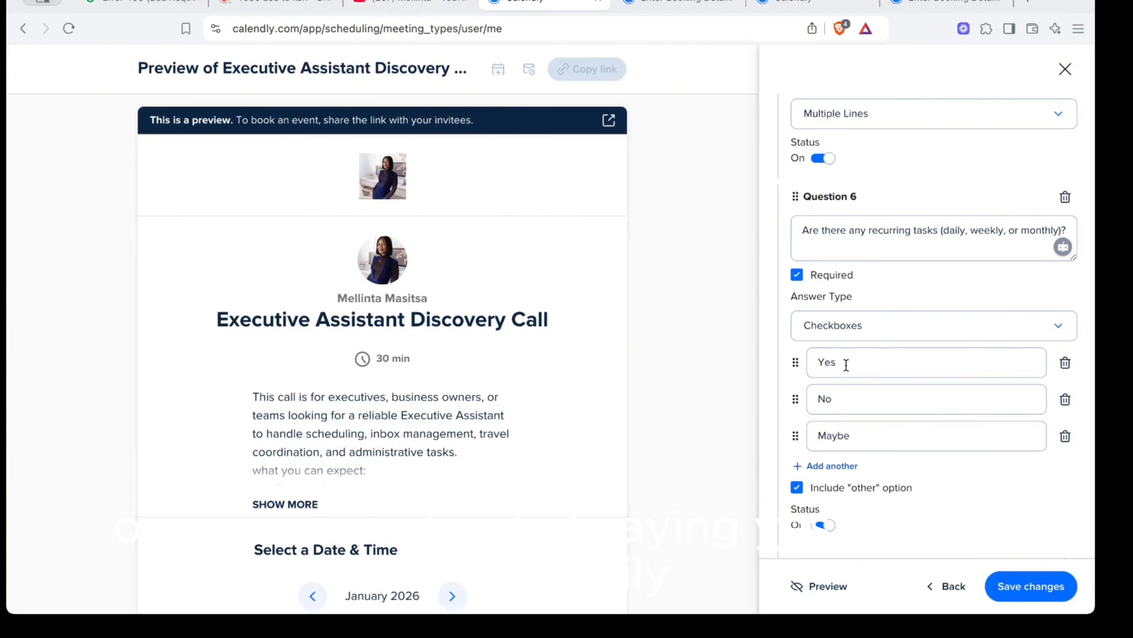
# - Change the three checkbox answers of Question 6 to Daily, Weekly and Monthly
pyautogui.moveTo(846, 365); pyautogui.dragTo(819, 365)
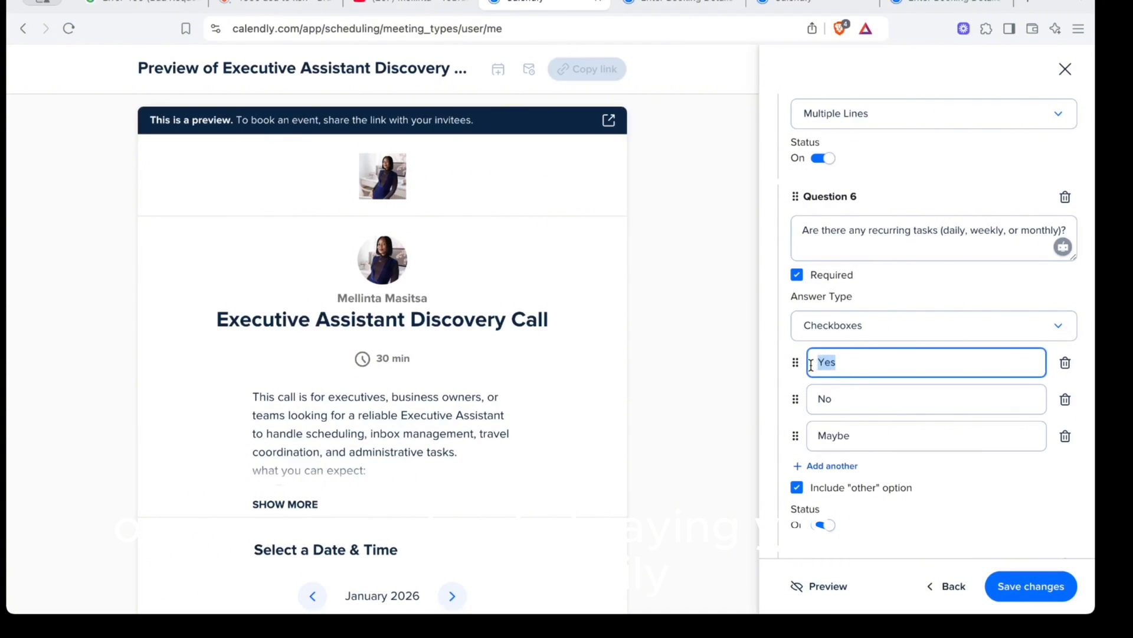
pyautogui.write('Dily')
pyautogui.press('BackSpace')
pyautogui.write('a')
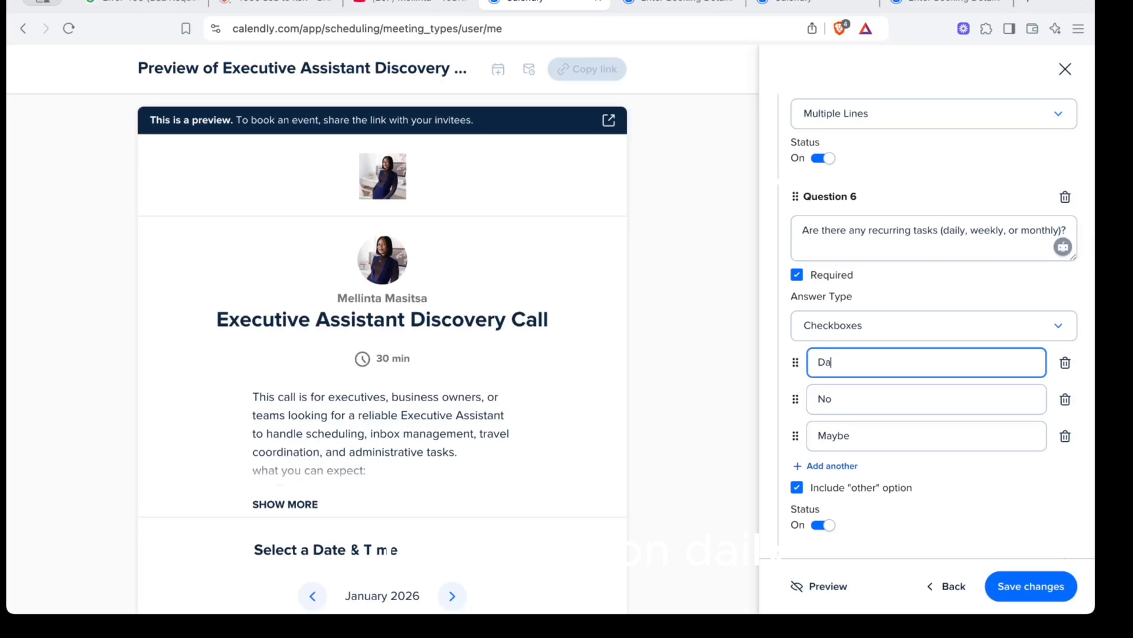
pyautogui.write('ily')
pyautogui.doubleClick(820, 400)
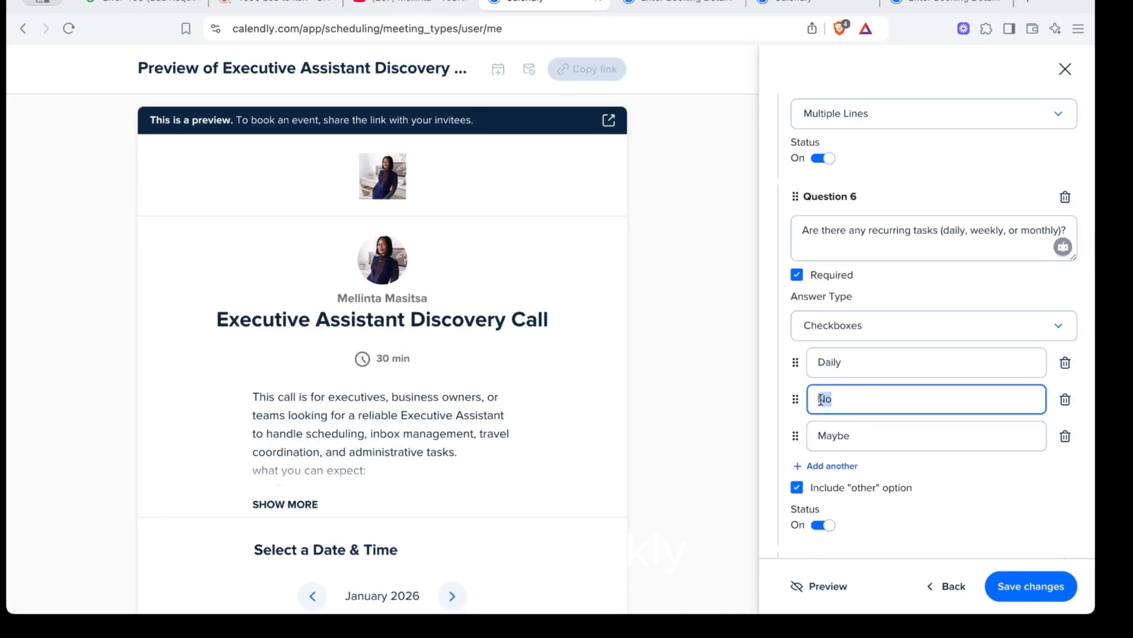
pyautogui.write('Weekly')
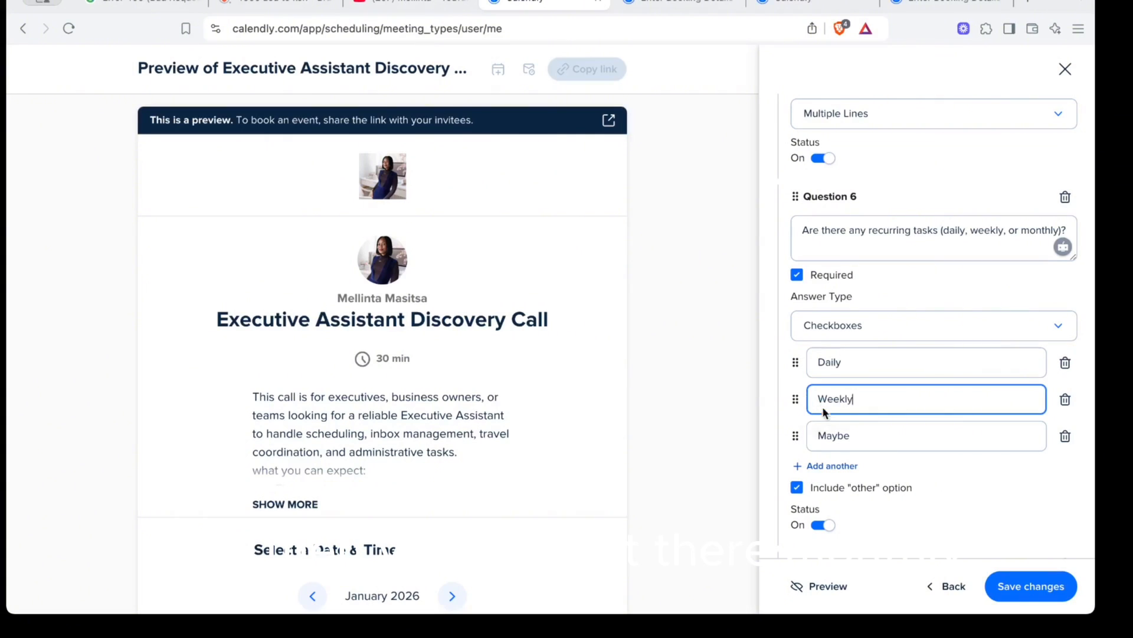
pyautogui.doubleClick(855, 435)
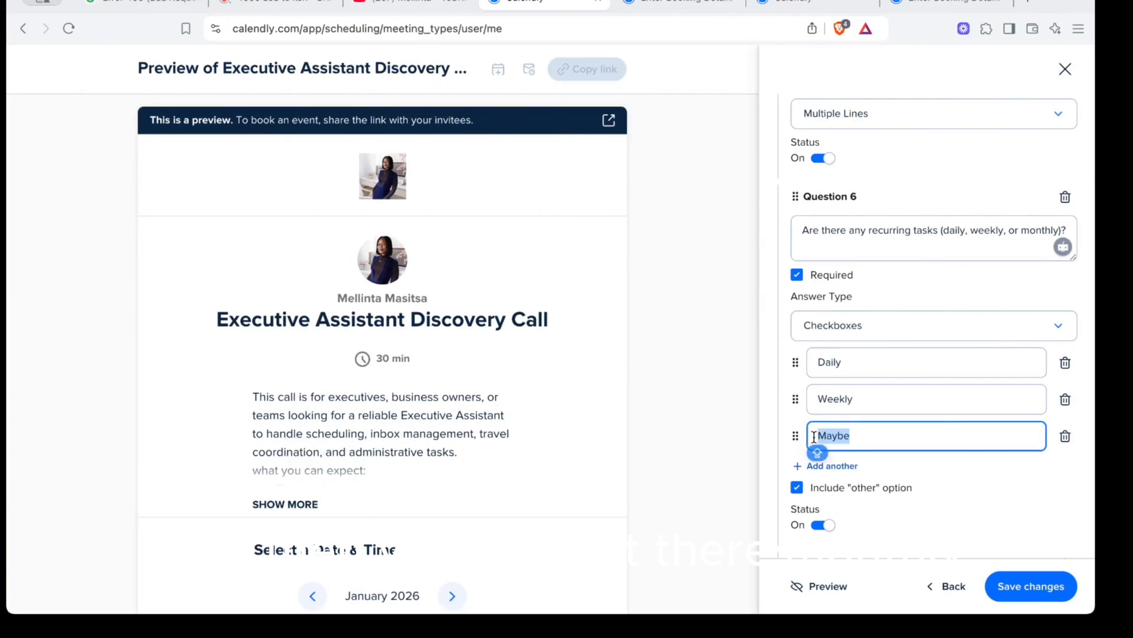
pyautogui.write('Monthly')
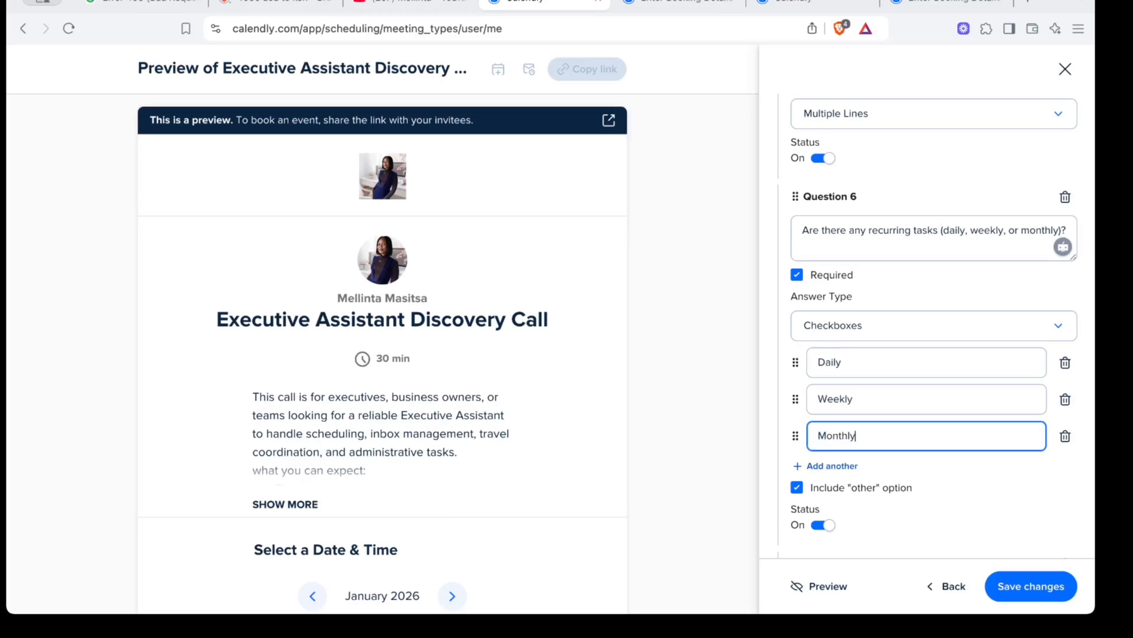
pyautogui.click(911, 465)
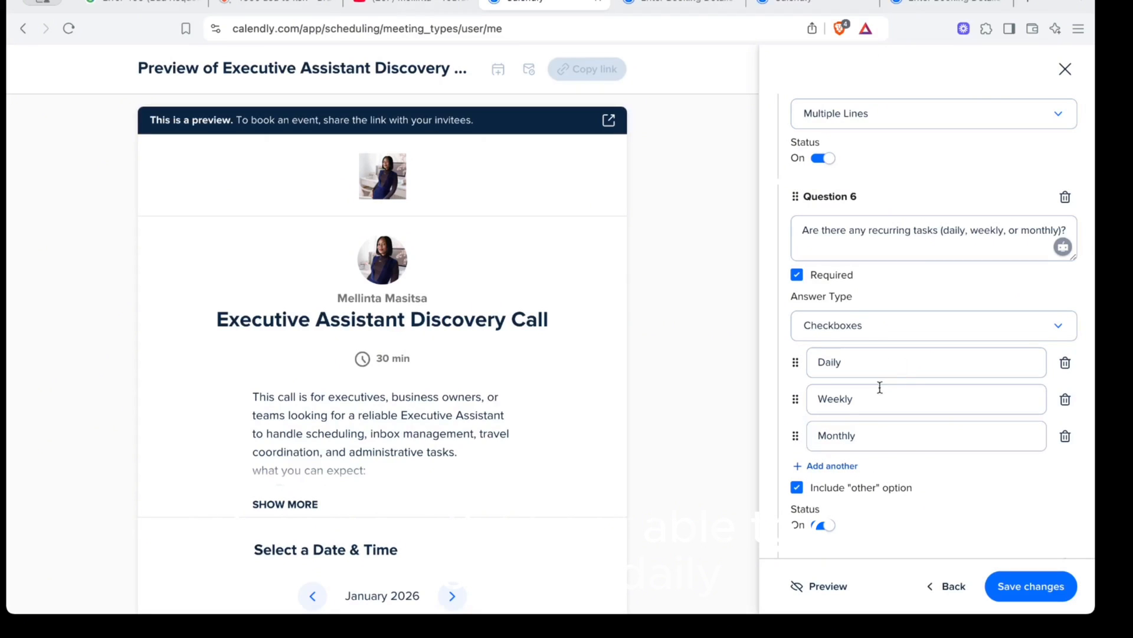
# - Delete the Monthly answer from Question 6 and add it again as a new checkbox answer named Monthly
pyautogui.scroll(-2, 882, 435)
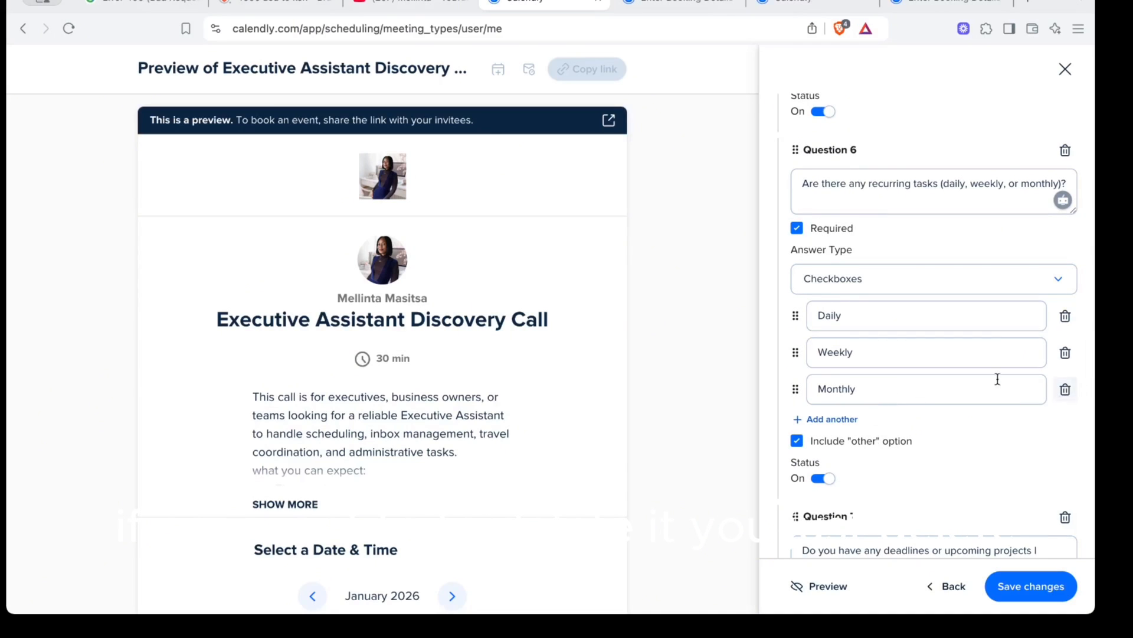
pyautogui.click(1065, 389)
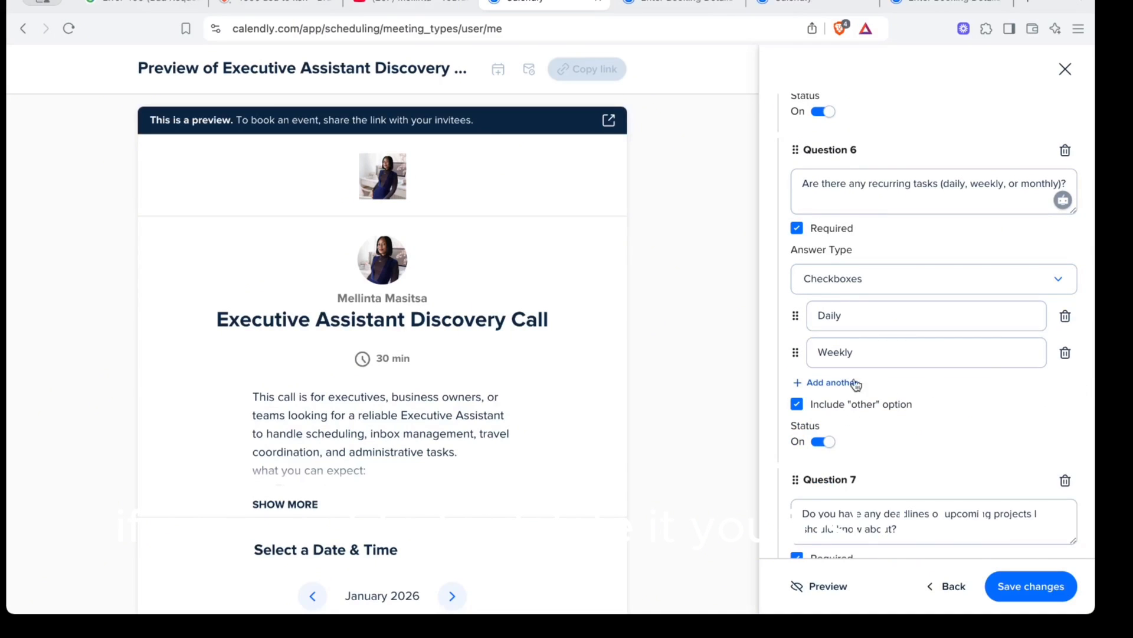
pyautogui.click(826, 383)
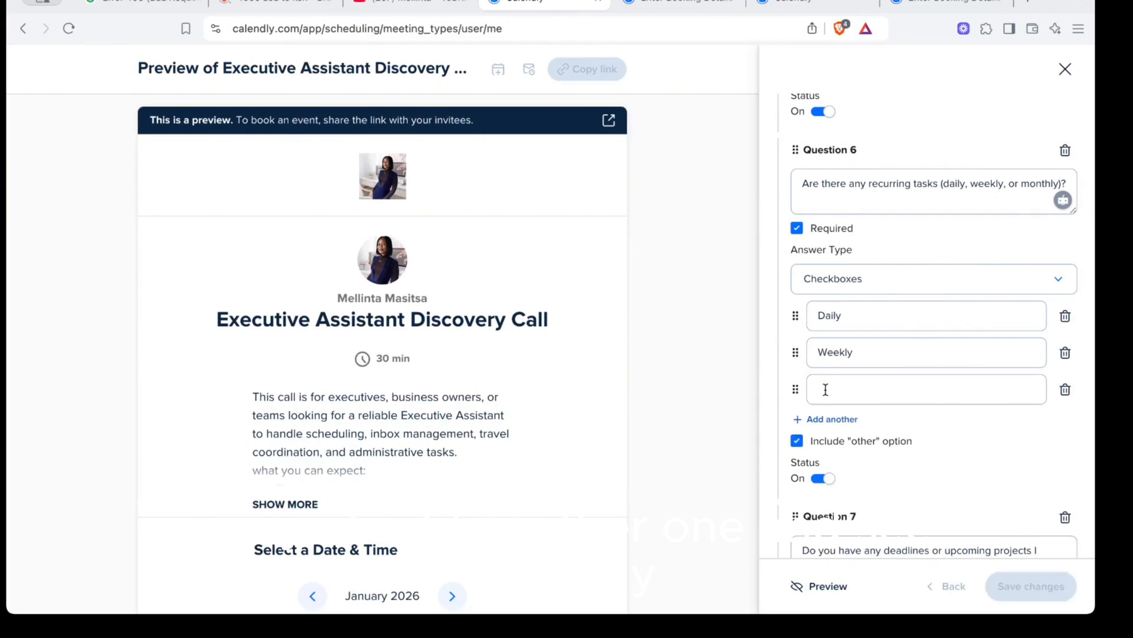
pyautogui.click(825, 390)
pyautogui.write('Mon')
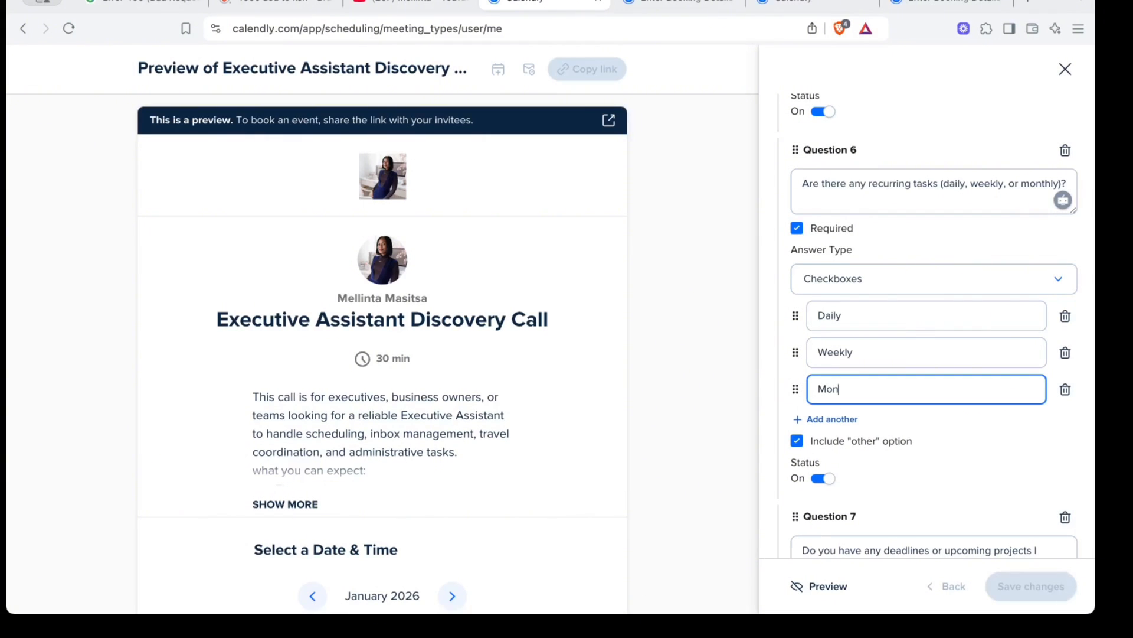
pyautogui.write('thly')
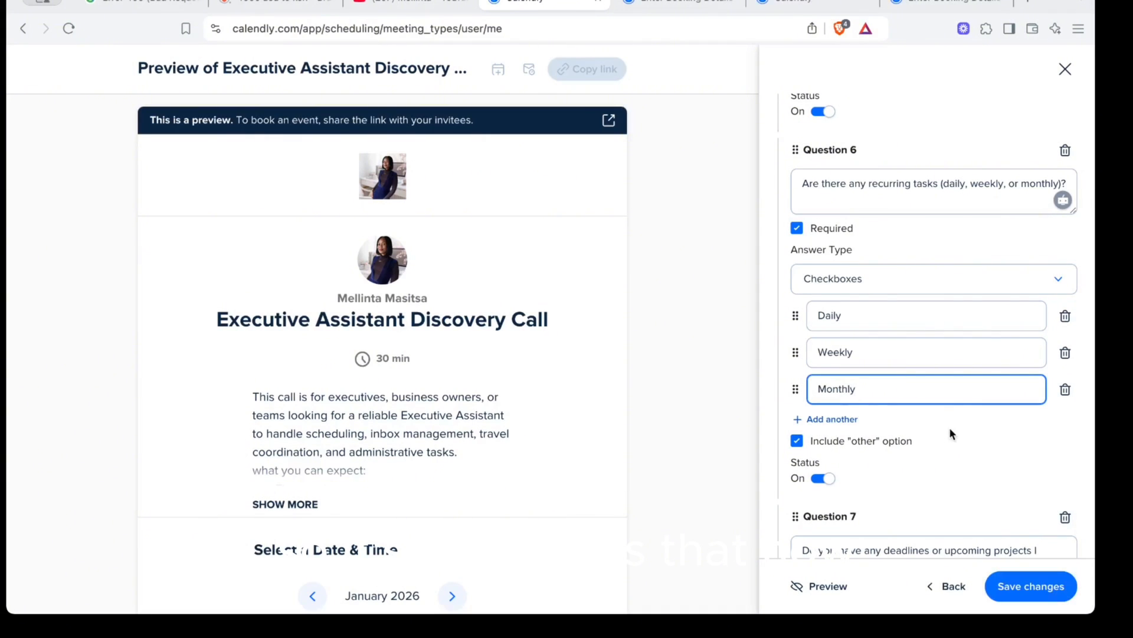
pyautogui.click(950, 426)
# - Review Questions 7 to 10 of the invitee form and examine the confirmation page settings
pyautogui.scroll(-3, 917, 424)
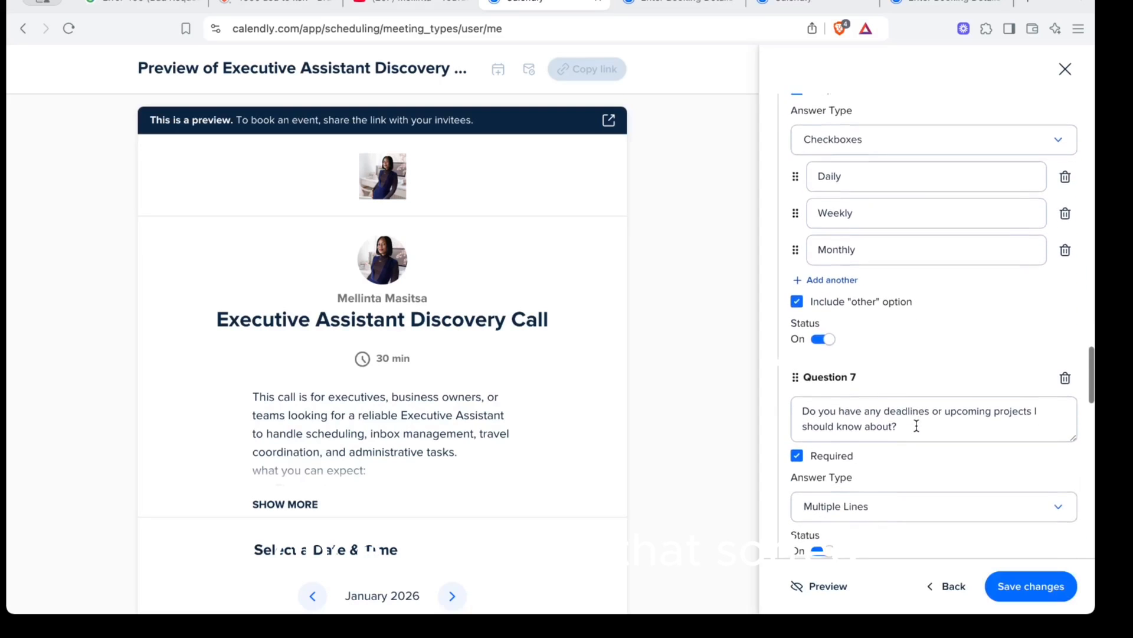
pyautogui.scroll(-5, 917, 426)
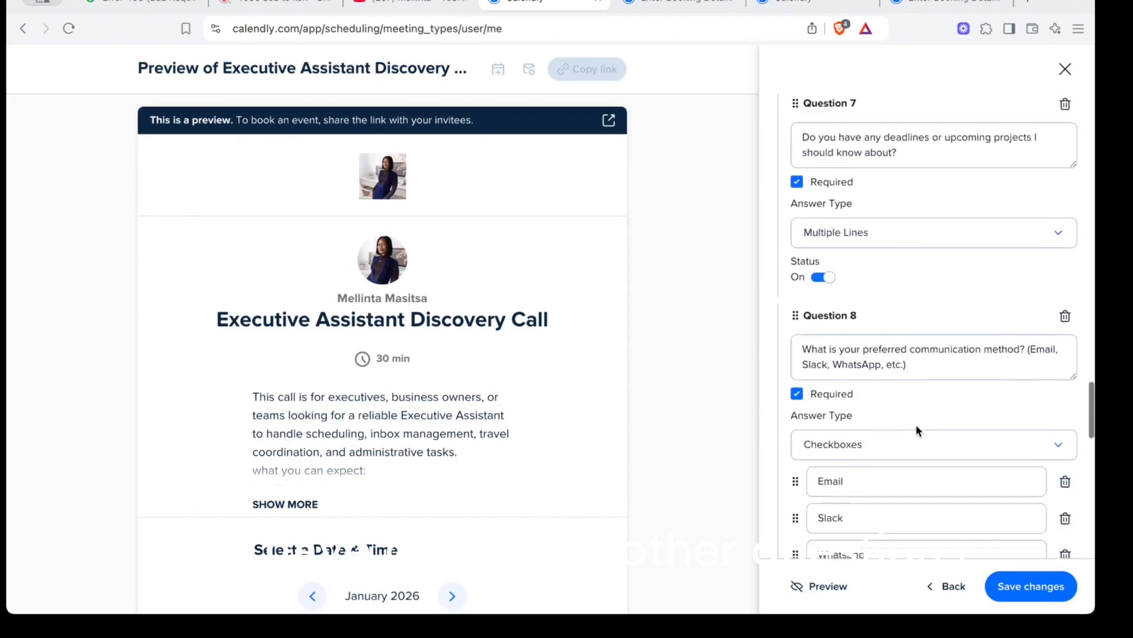
pyautogui.scroll(-3, 916, 424)
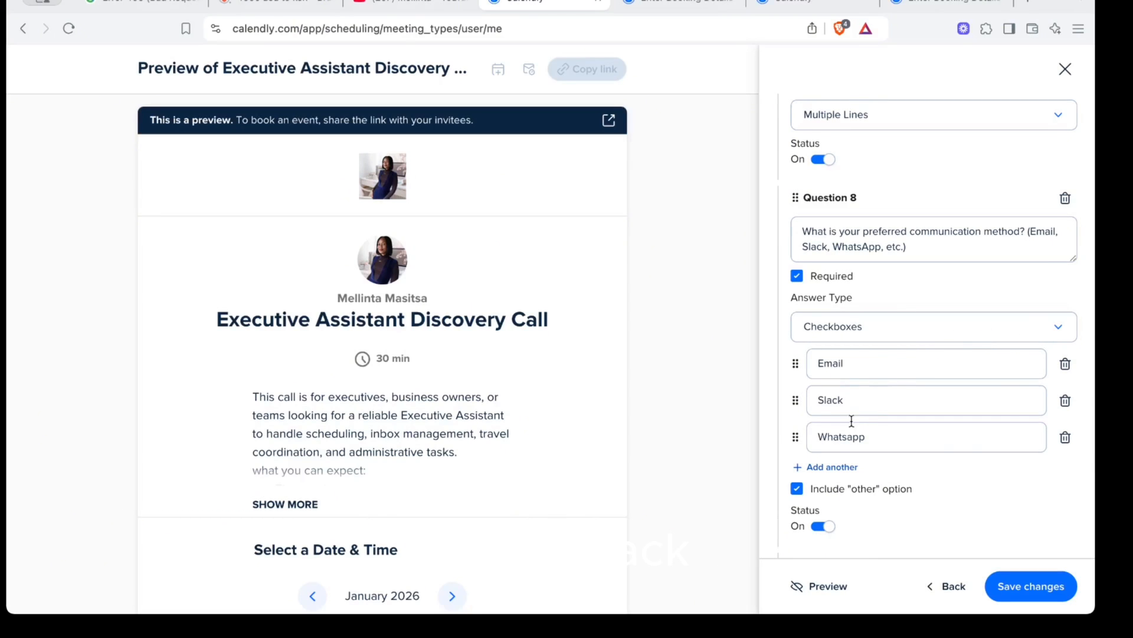
pyautogui.scroll(-2, 851, 421)
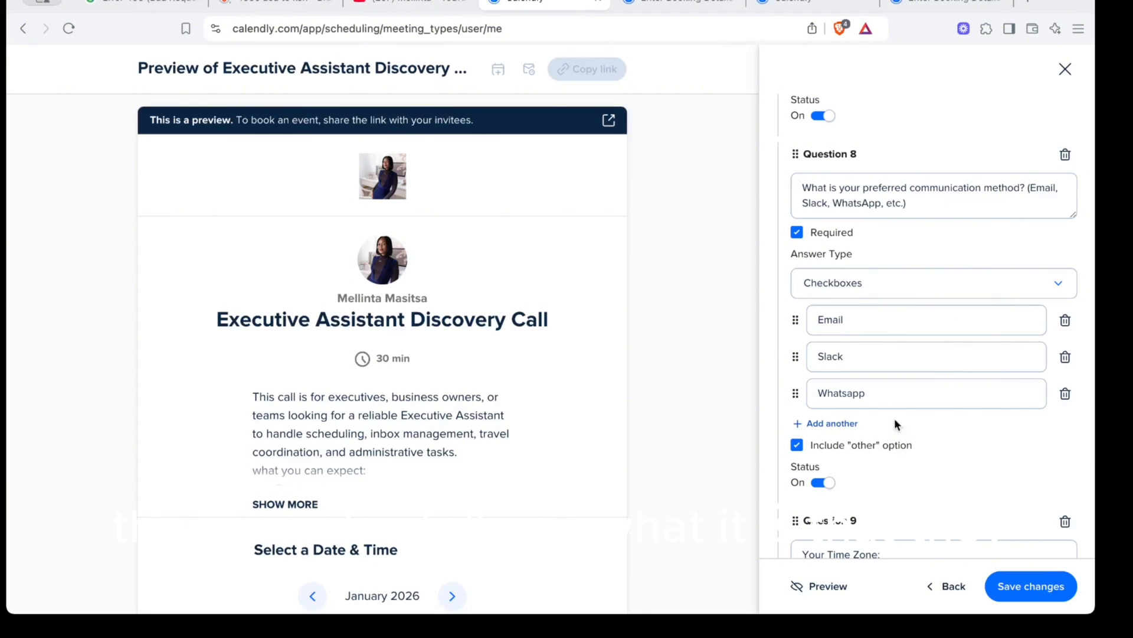
pyautogui.scroll(-5, 844, 480)
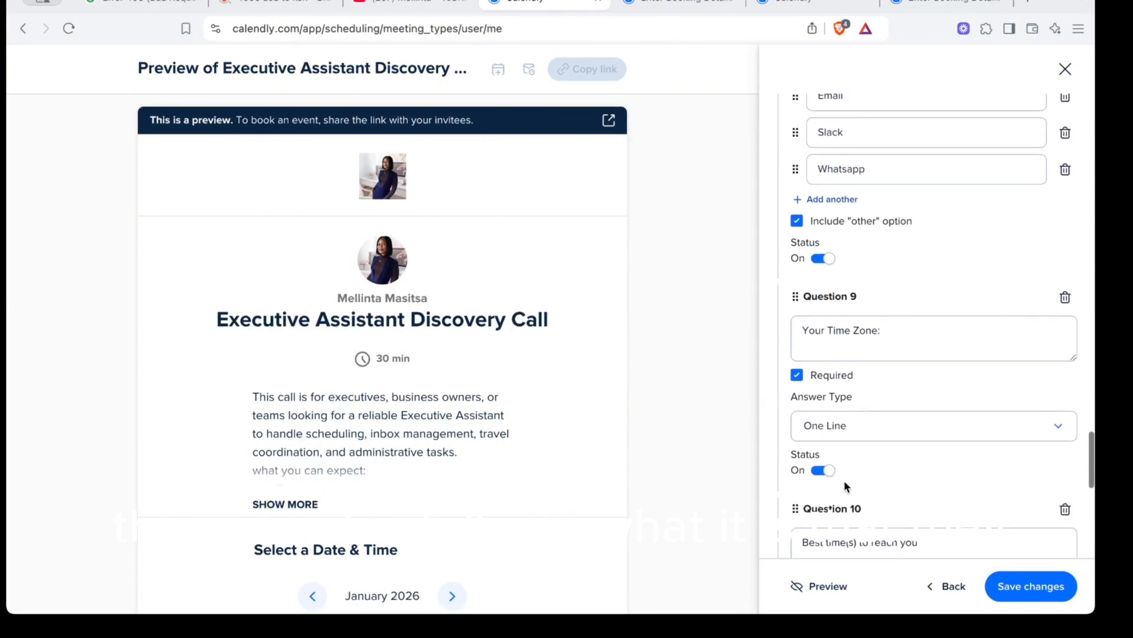
pyautogui.scroll(-7, 845, 479)
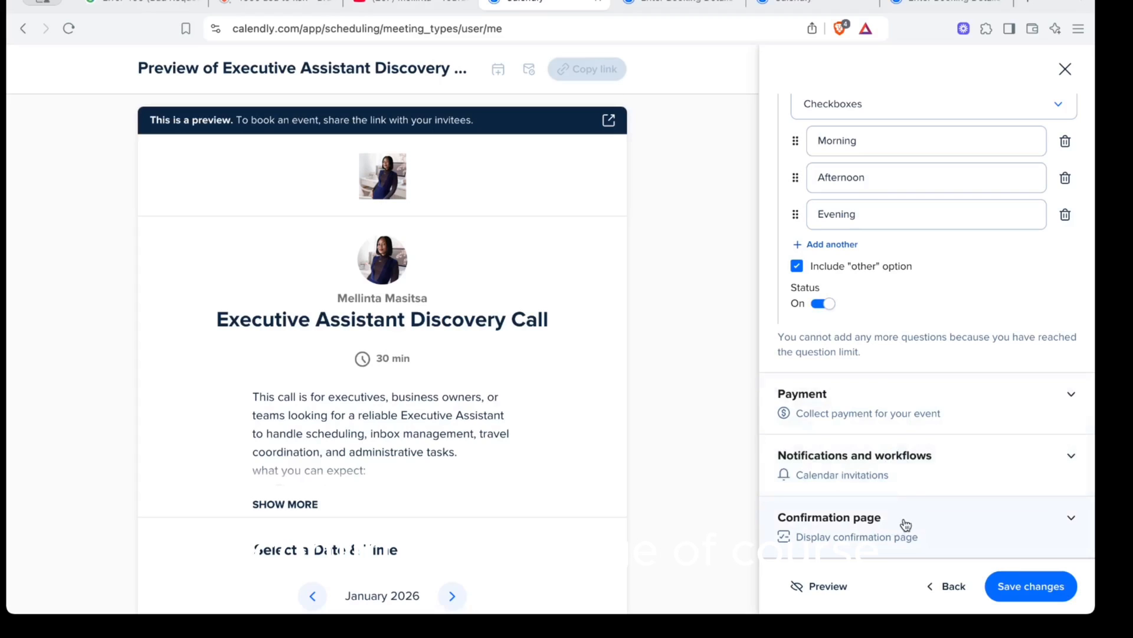
pyautogui.click(1068, 522)
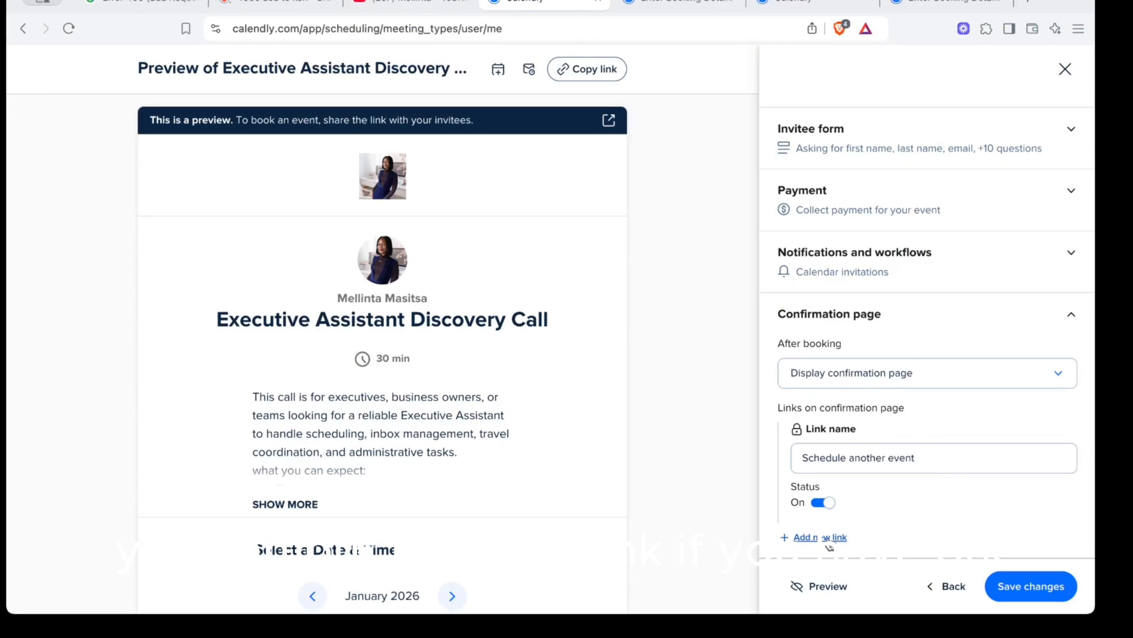
pyautogui.scroll(2, 919, 426)
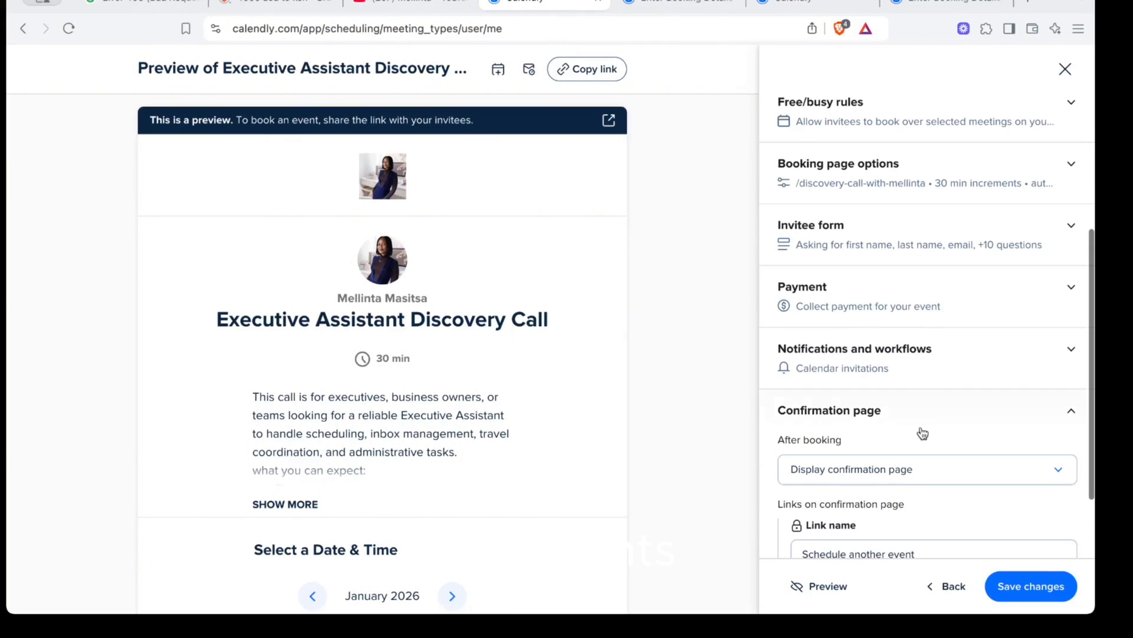
# - Open the event type's payment settings and examine the payment integrations available for connection
pyautogui.click(1068, 287)
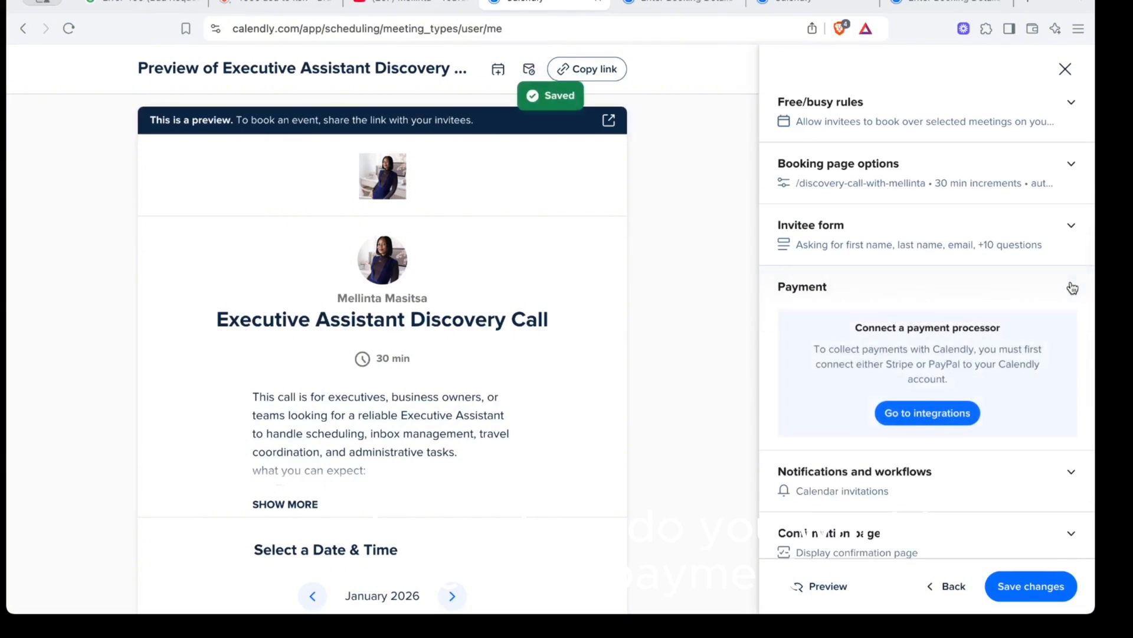
pyautogui.click(944, 413)
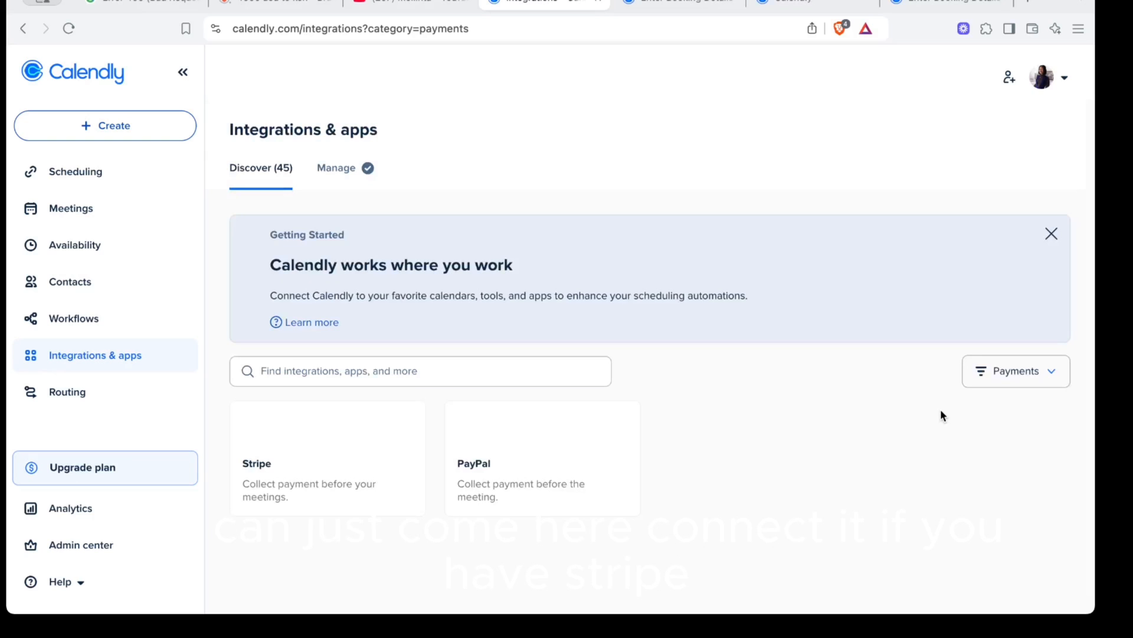
pyautogui.scroll(-2, 728, 388)
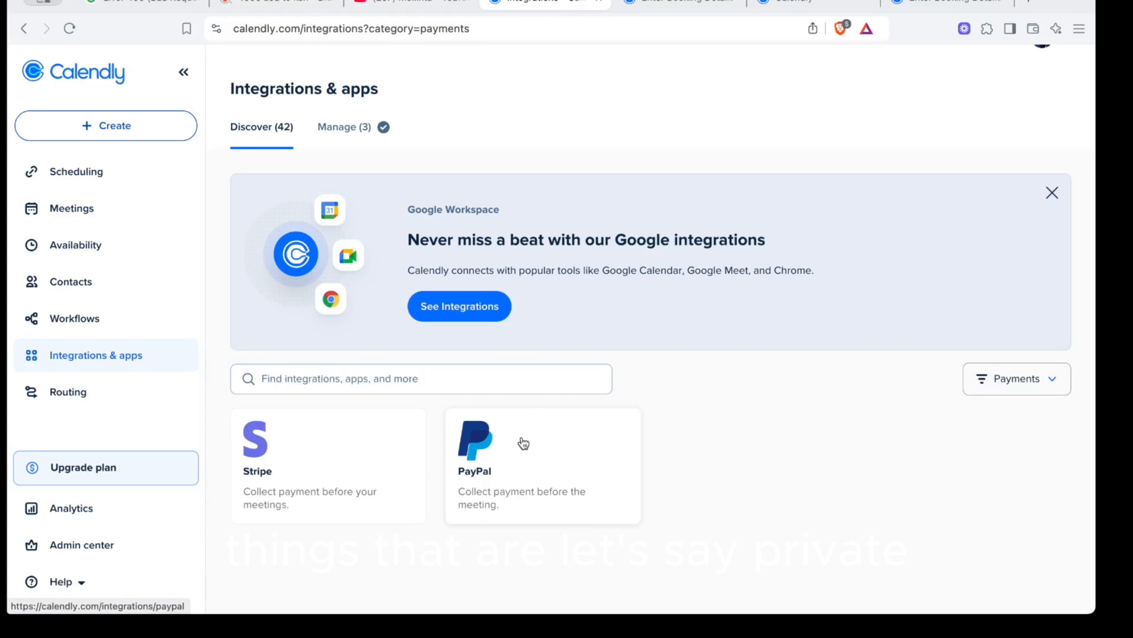
pyautogui.scroll(-1, 522, 442)
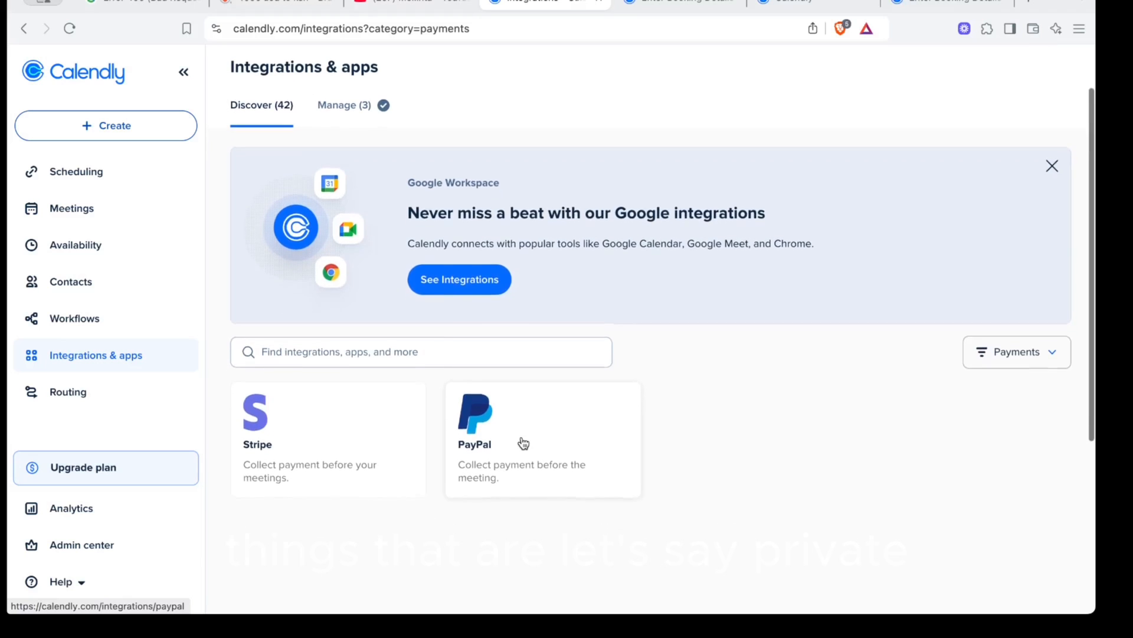
pyautogui.scroll(2, 522, 443)
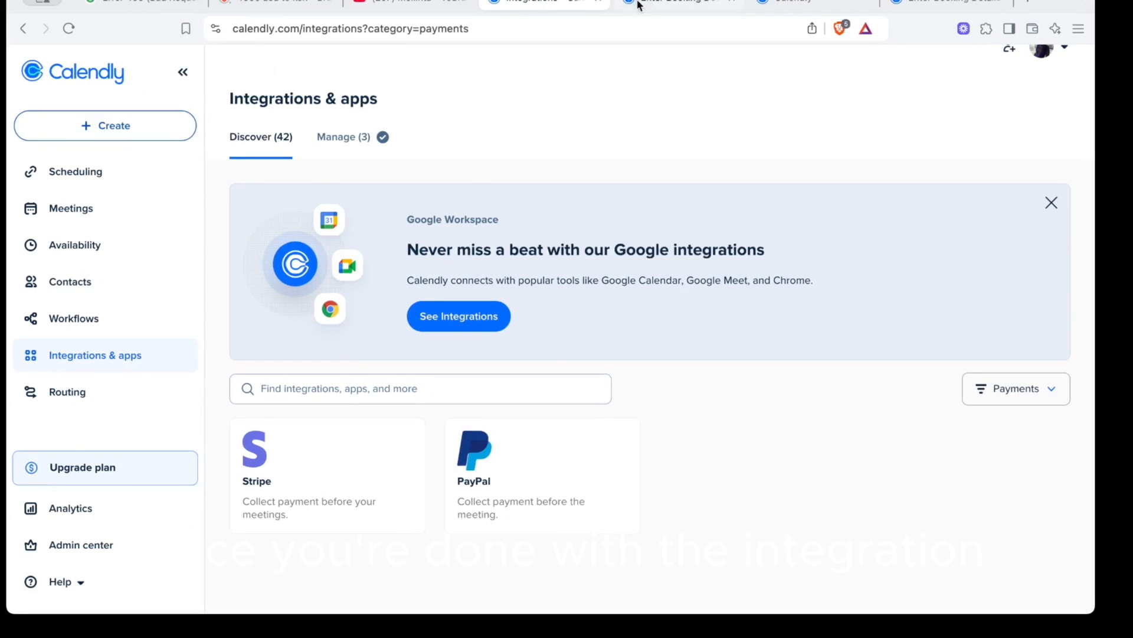
pyautogui.click(656, 1)
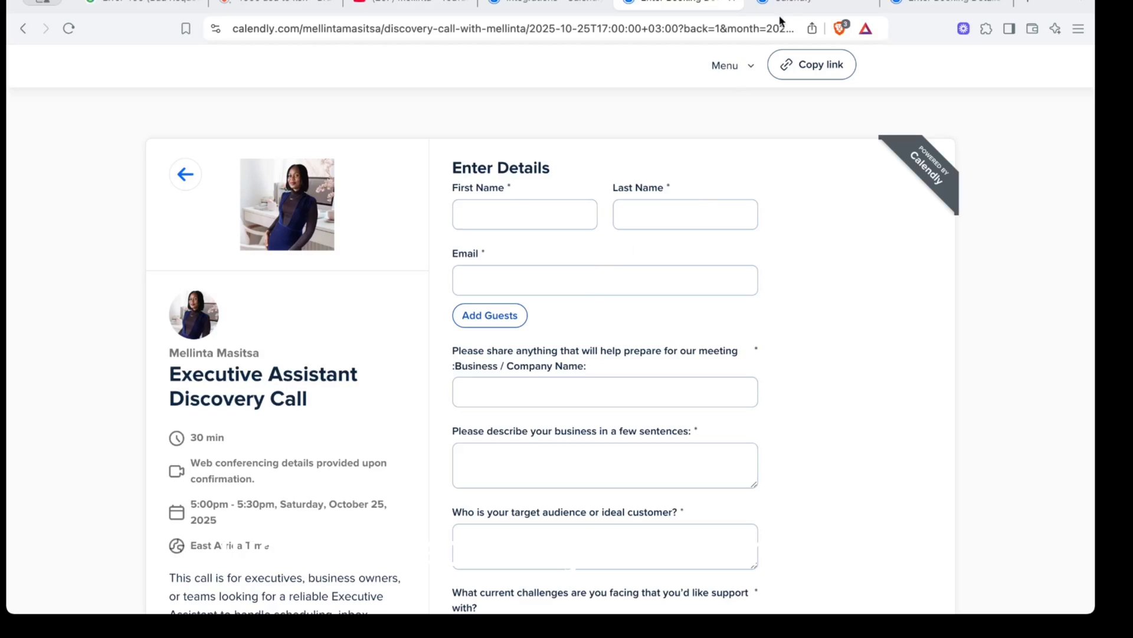
pyautogui.click(801, 1)
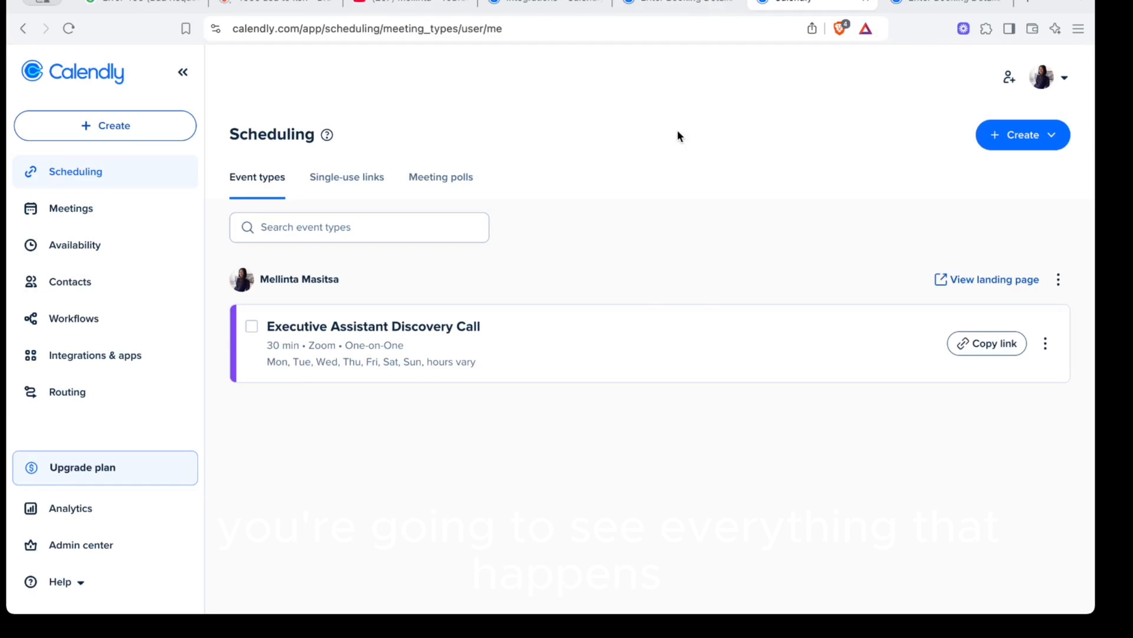
pyautogui.click(530, 3)
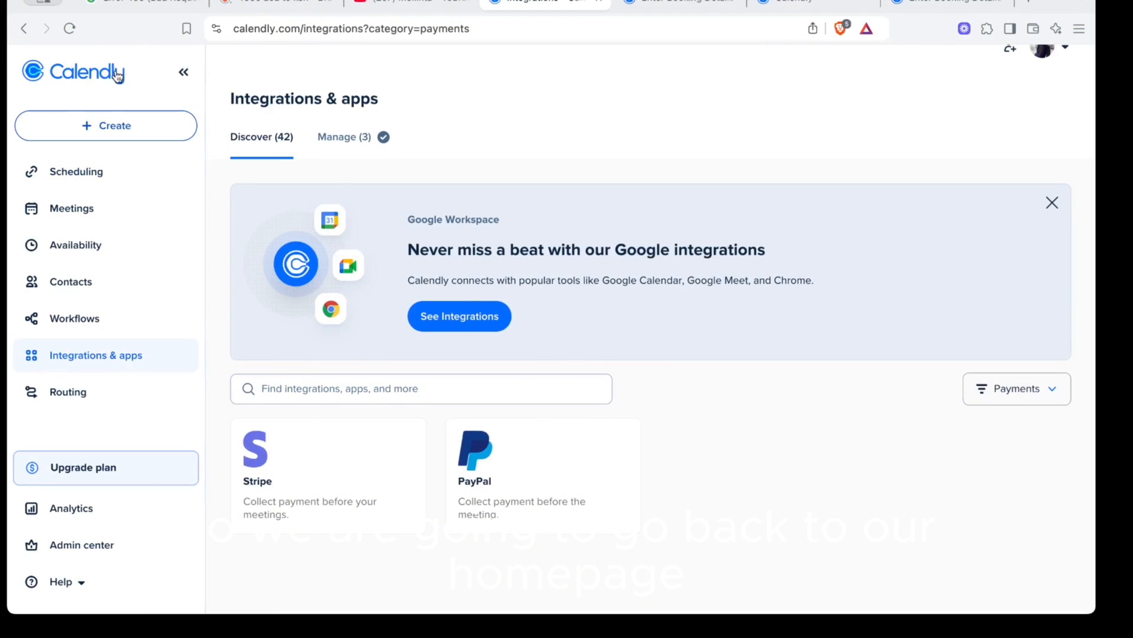
# - Return to the Scheduling page, open the Executive Assistant Discovery Call event type for editing and save its changes
pyautogui.click(83, 173)
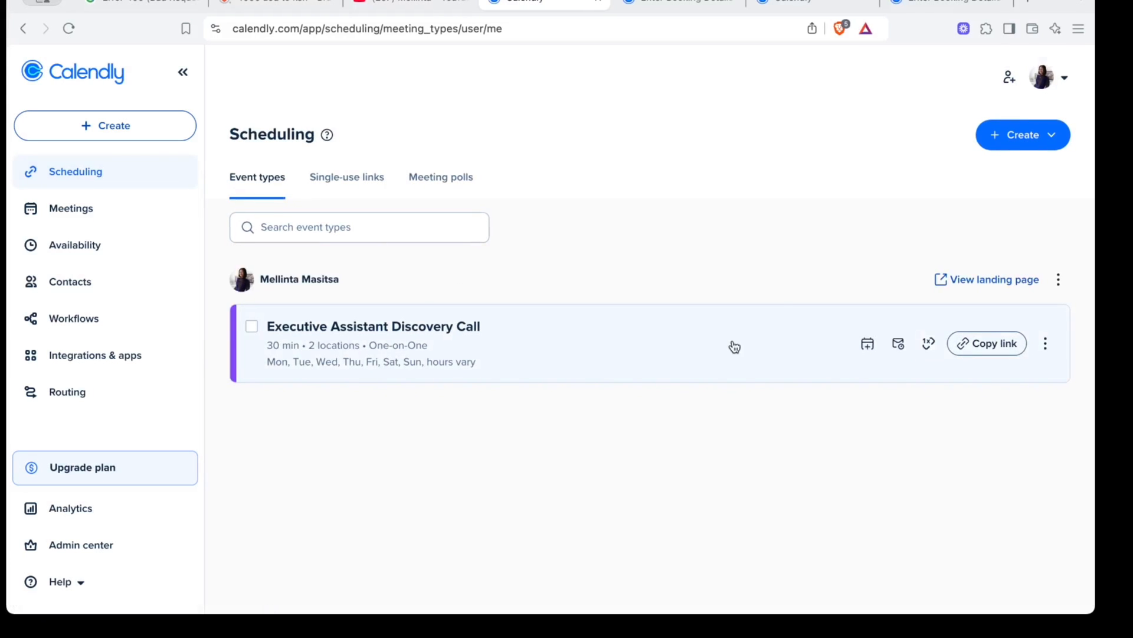
pyautogui.click(1046, 344)
pyautogui.click(962, 408)
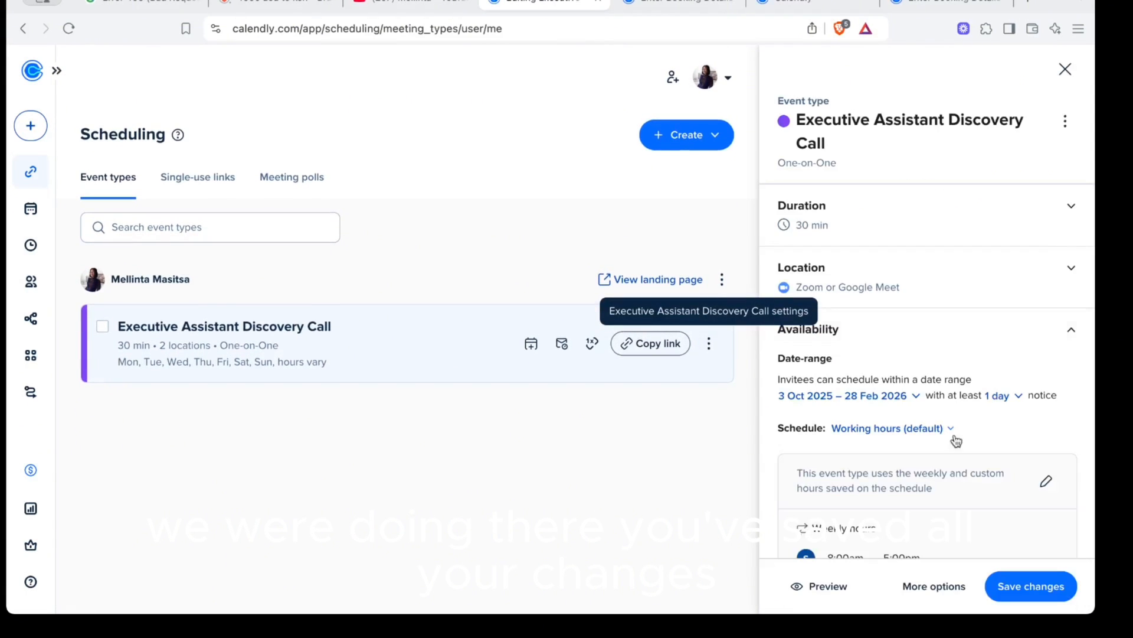
pyautogui.click(1021, 584)
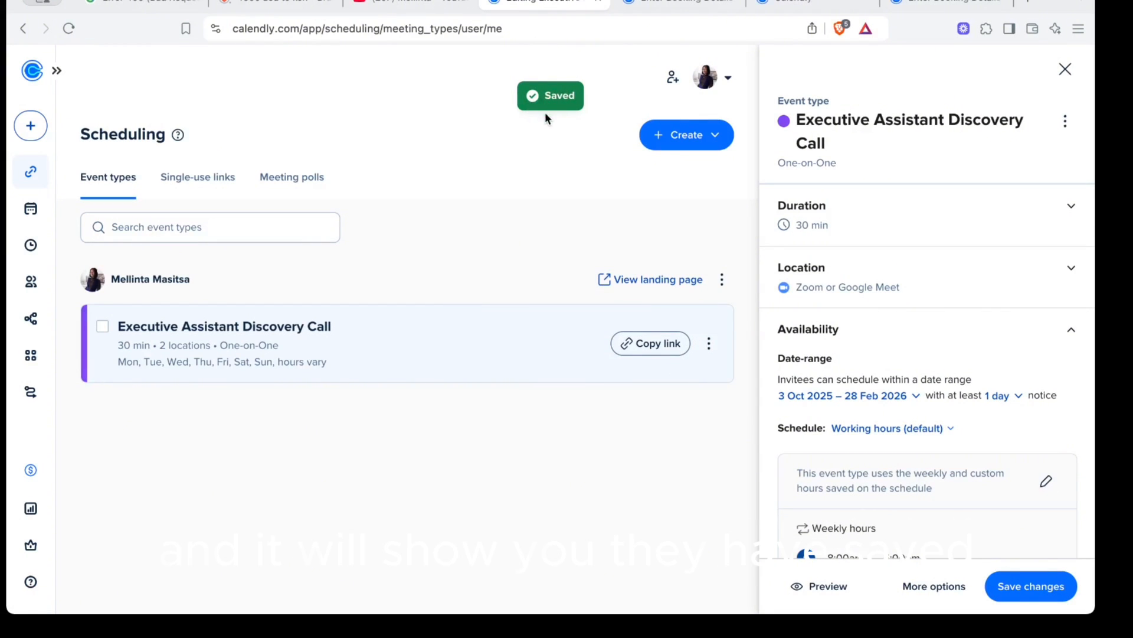
# - Preview the event's booking page, check the November 2025 calendar and close the preview
pyautogui.click(828, 586)
pyautogui.scroll(-6, 440, 434)
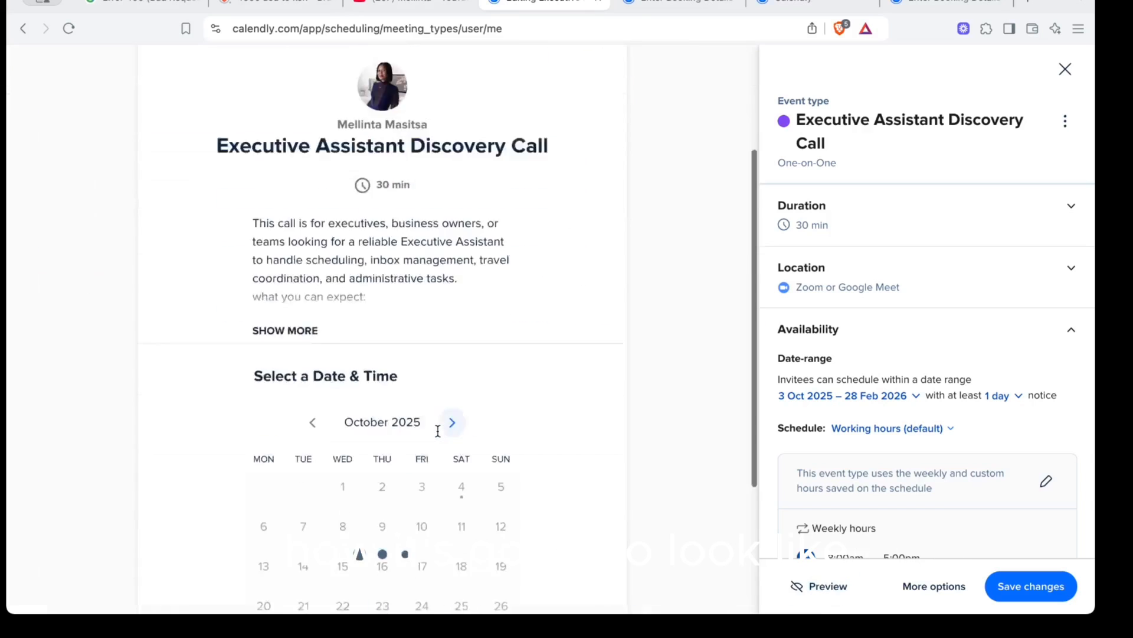
pyautogui.scroll(2, 440, 436)
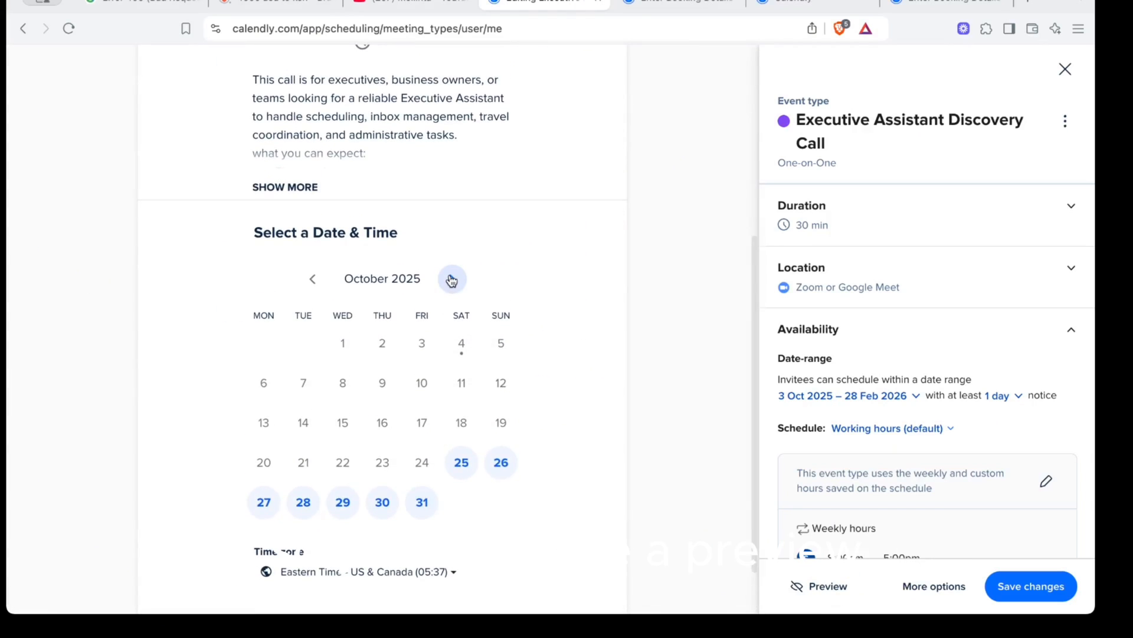
pyautogui.click(451, 279)
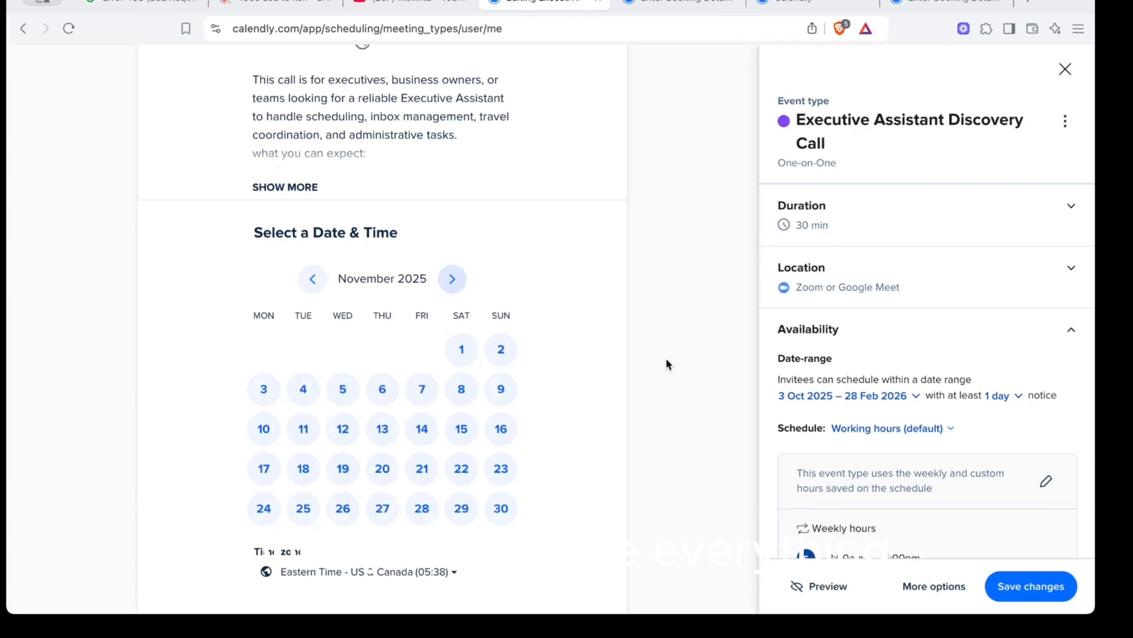
pyautogui.scroll(5, 576, 370)
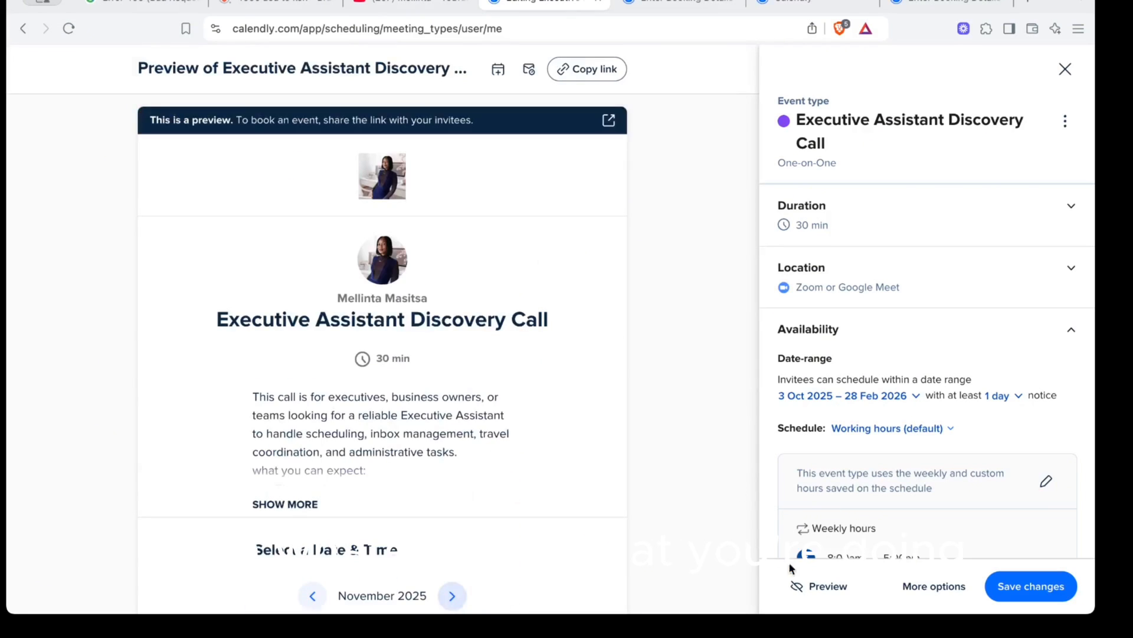
pyautogui.click(818, 586)
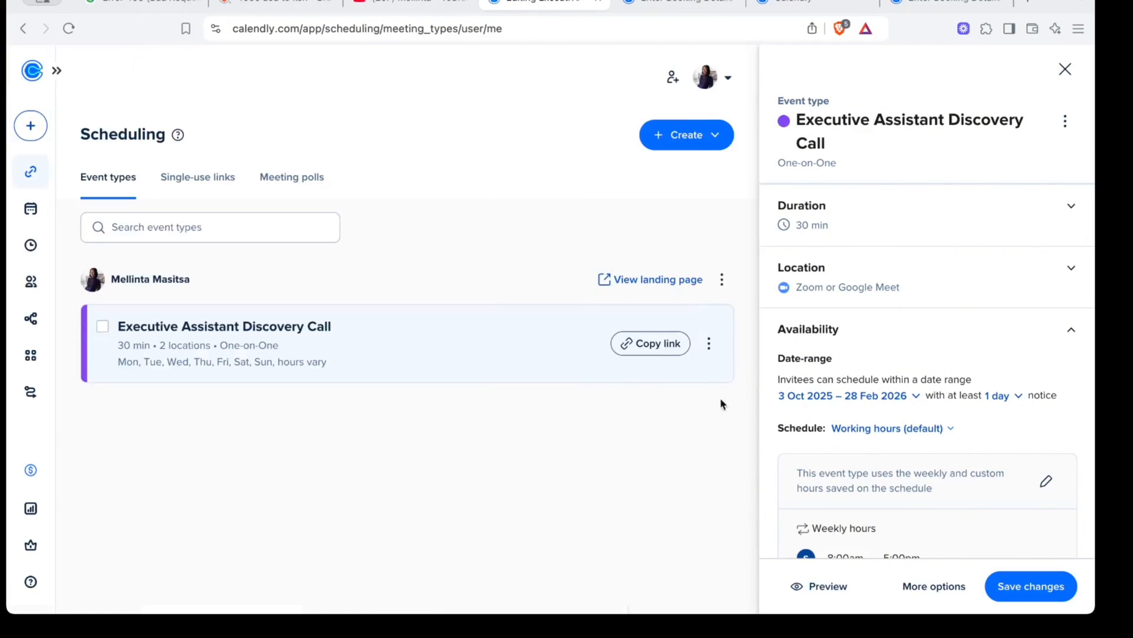
# - Open the public landing page, choose Executive Assistant Discovery Call and proceed with the 4:00pm slot on Saturday, October 25
pyautogui.click(666, 279)
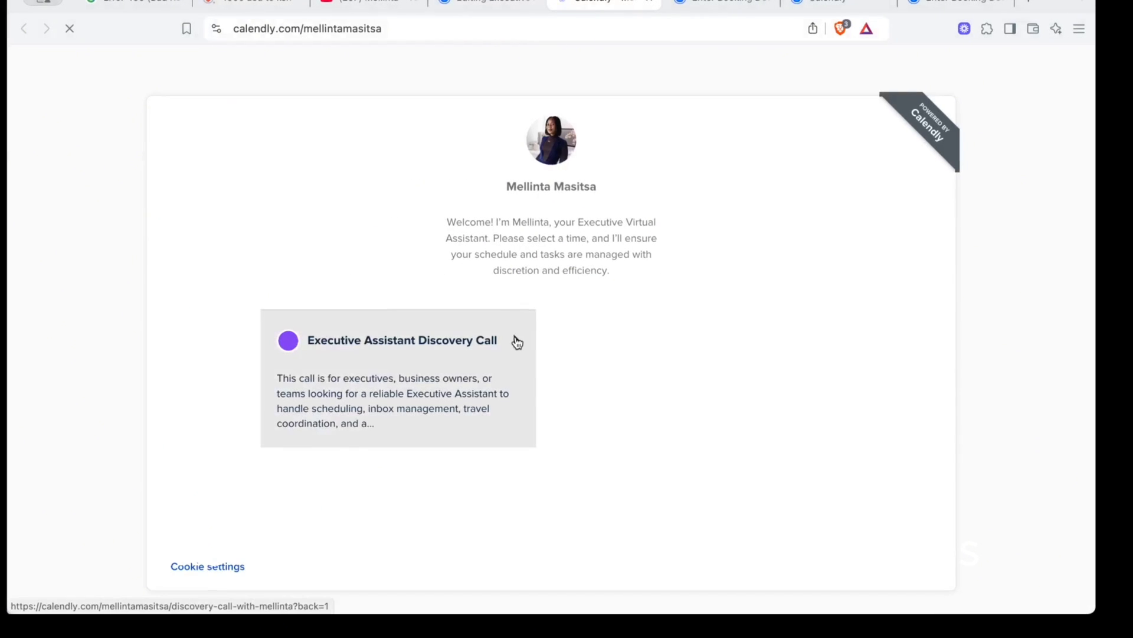
pyautogui.click(517, 343)
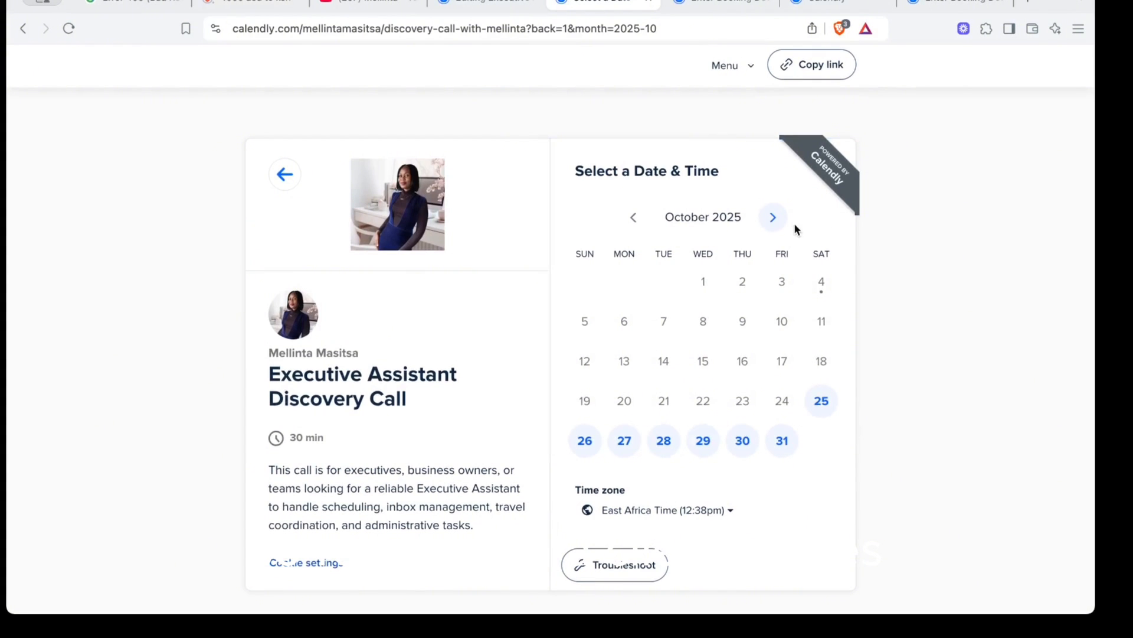
pyautogui.click(822, 403)
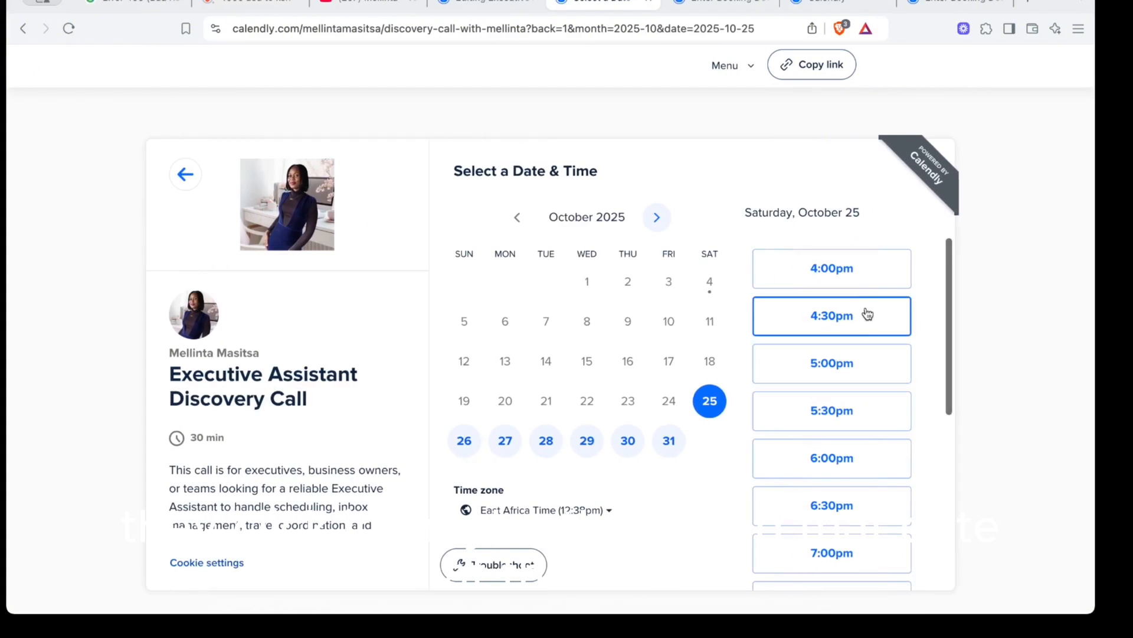
pyautogui.click(863, 271)
pyautogui.click(866, 271)
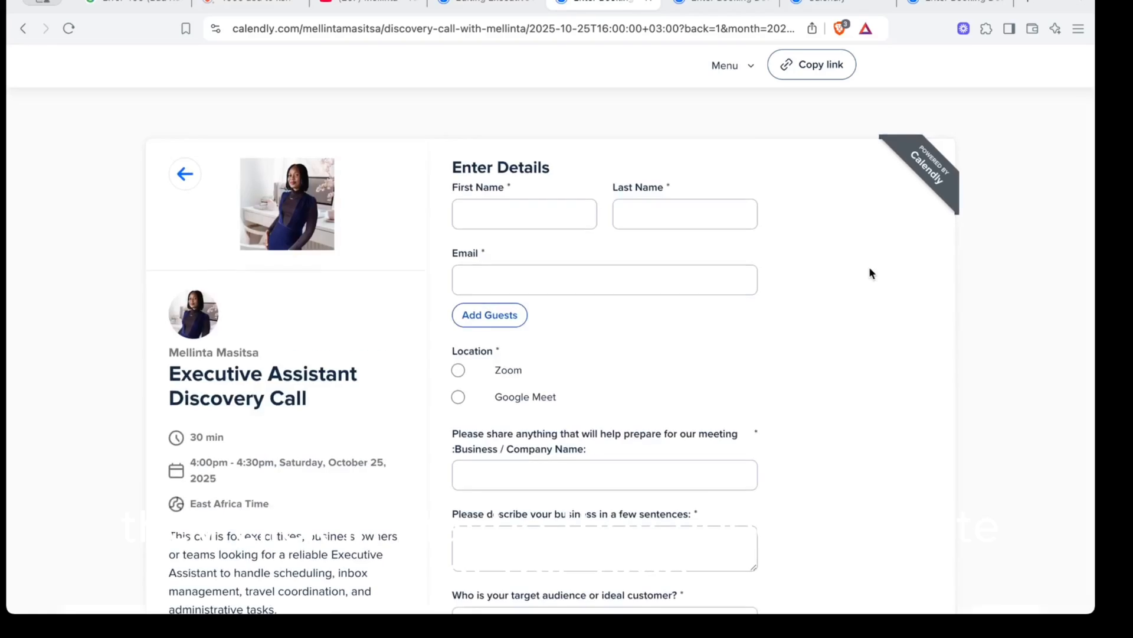
# - Examine the Enter Details booking form, including its location choices, custom questions and answer options
pyautogui.scroll(-10, 616, 400)
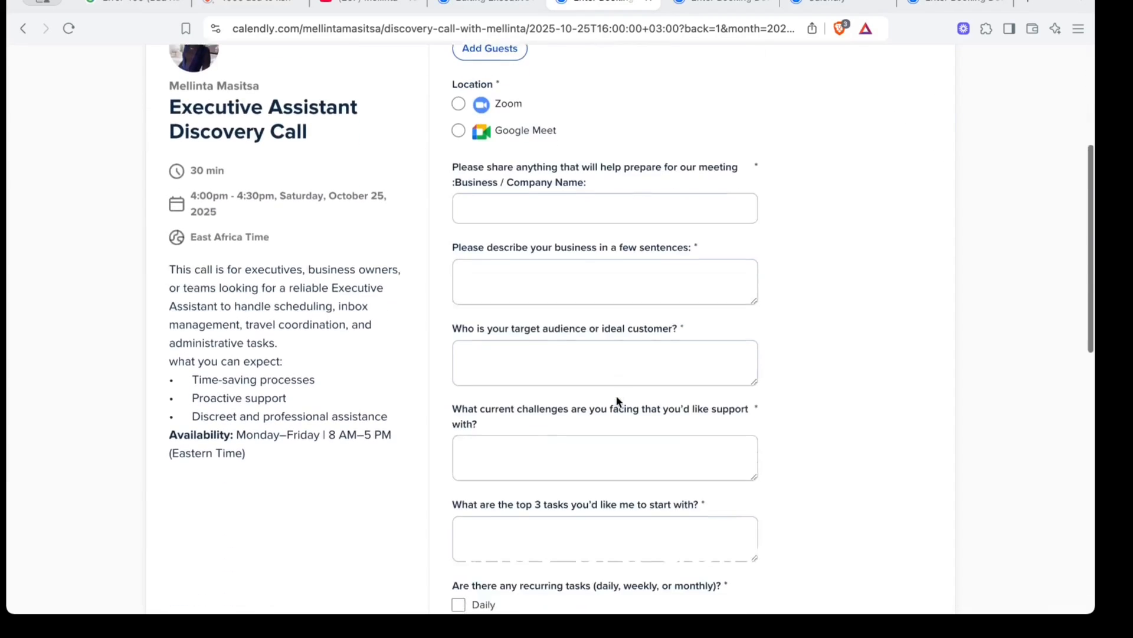
pyautogui.scroll(-7, 617, 400)
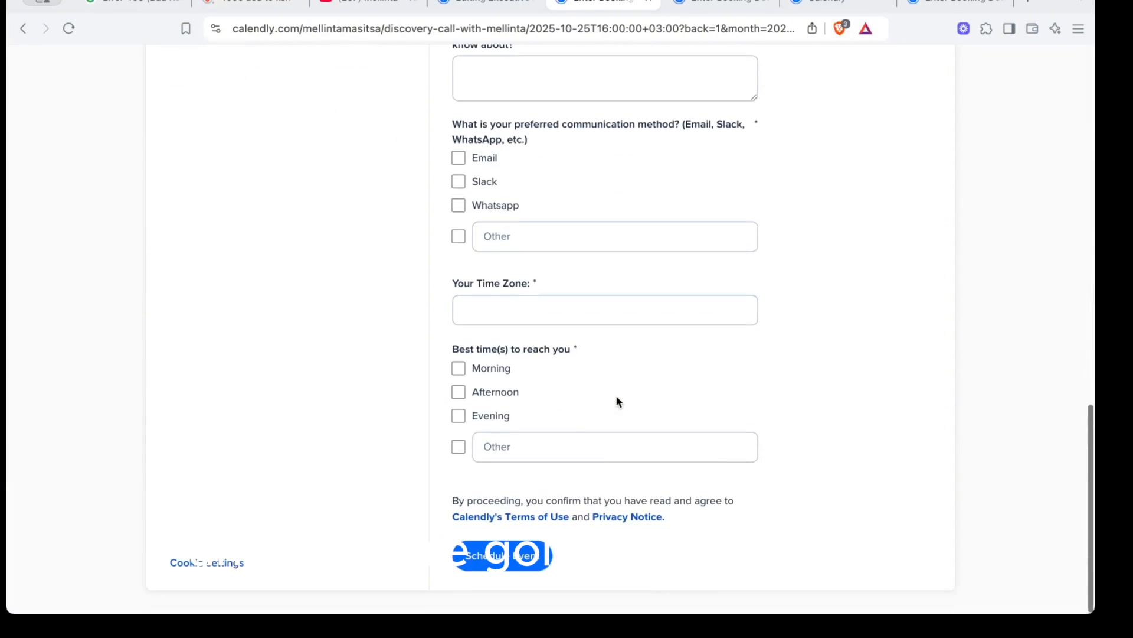
pyautogui.scroll(2, 617, 401)
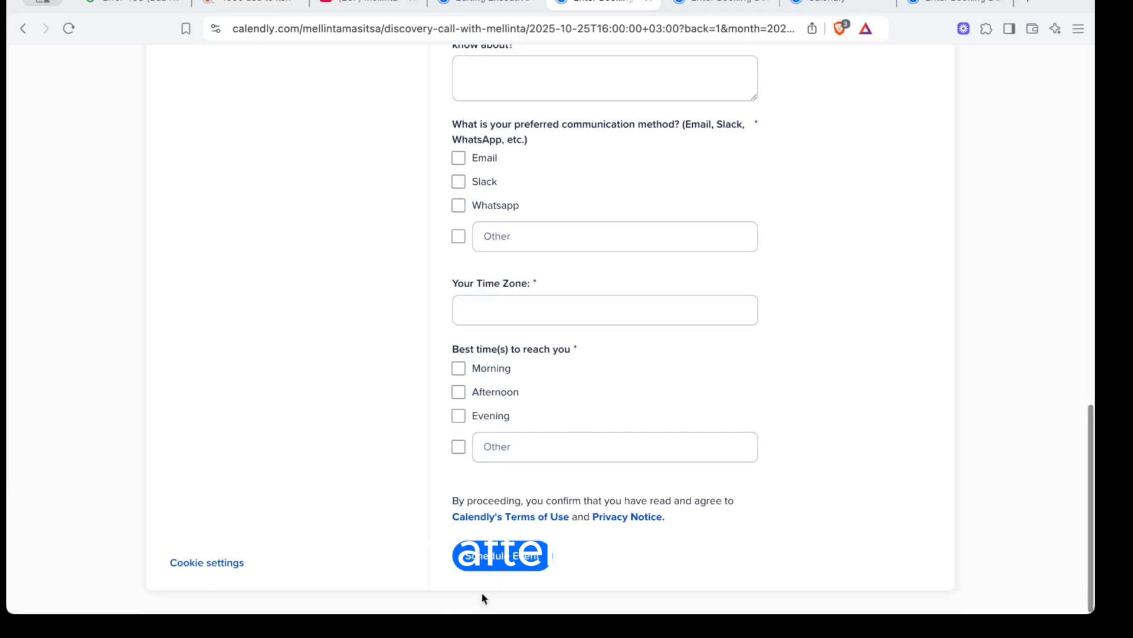
pyautogui.scroll(15, 577, 443)
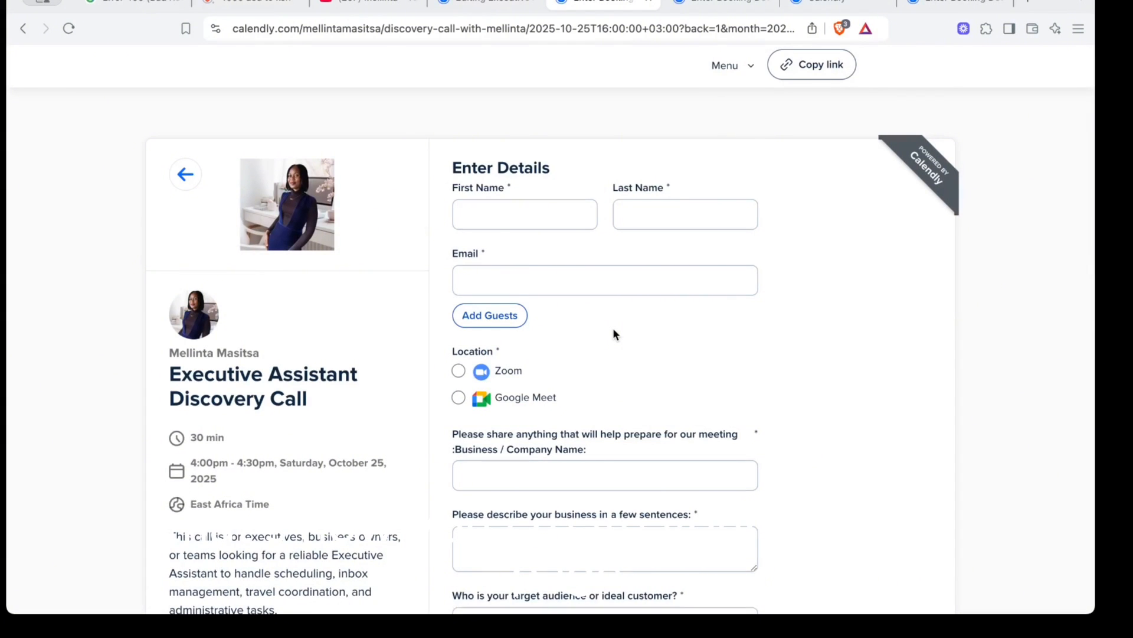
pyautogui.scroll(-3, 614, 334)
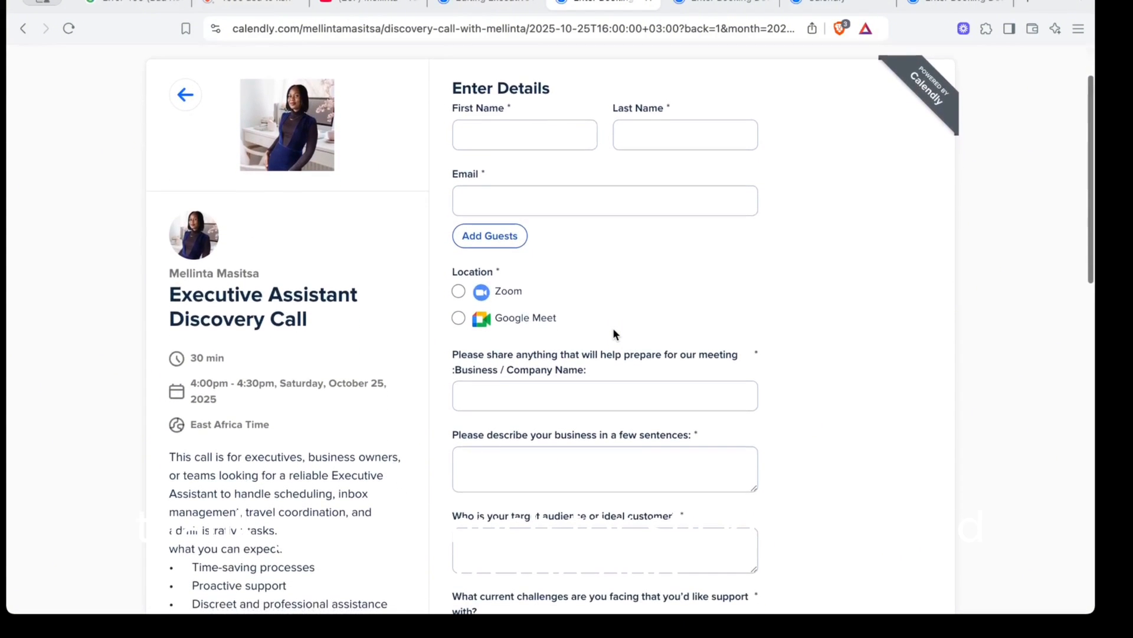